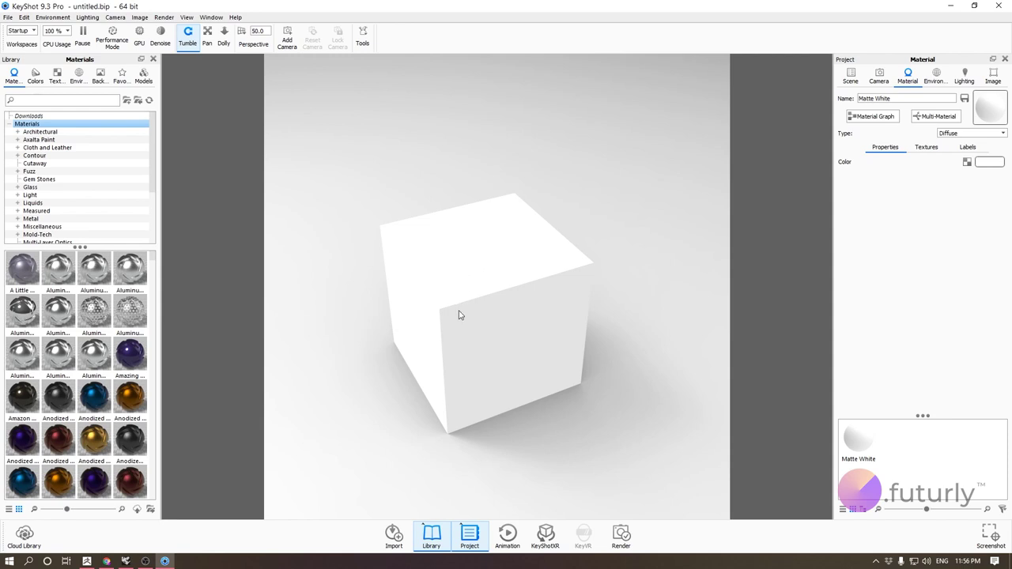
# Step: Examine the list of file formats supported for import, and leave the import dialog without choosing a file
pyautogui.scroll(5, 466, 353)
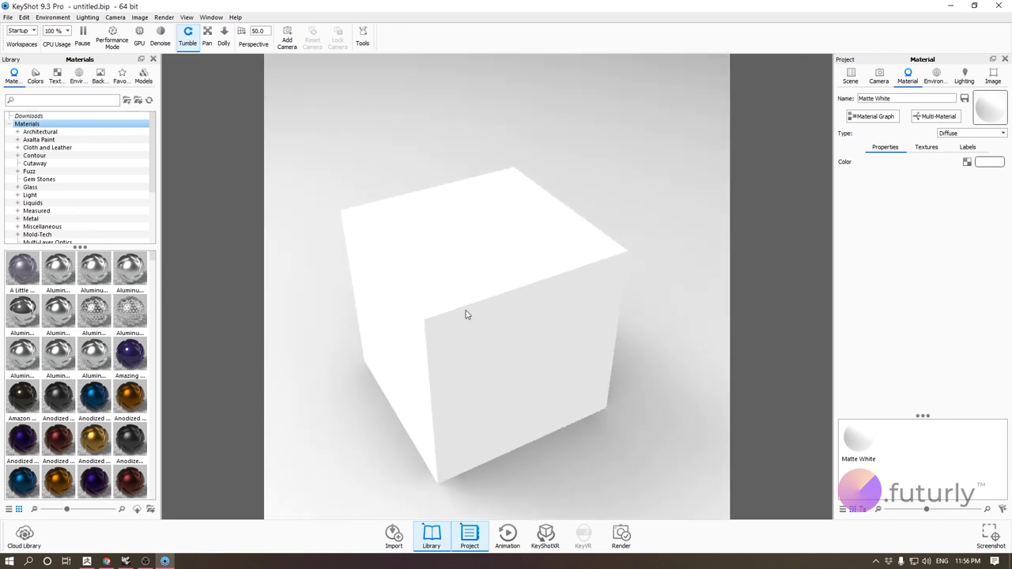
pyautogui.moveTo(466, 315); pyautogui.dragTo(470, 273, button='middle')
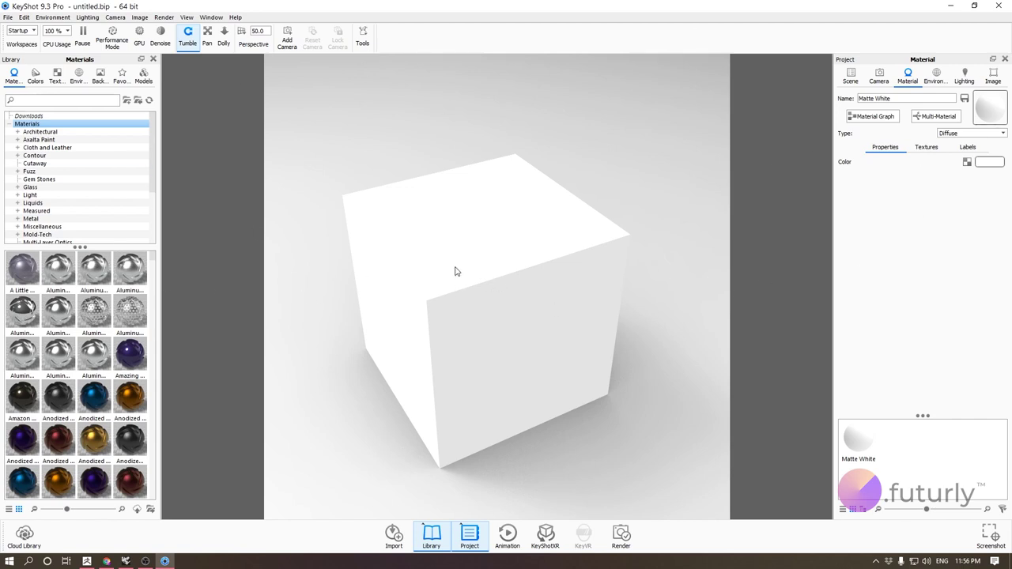
pyautogui.click(7, 17)
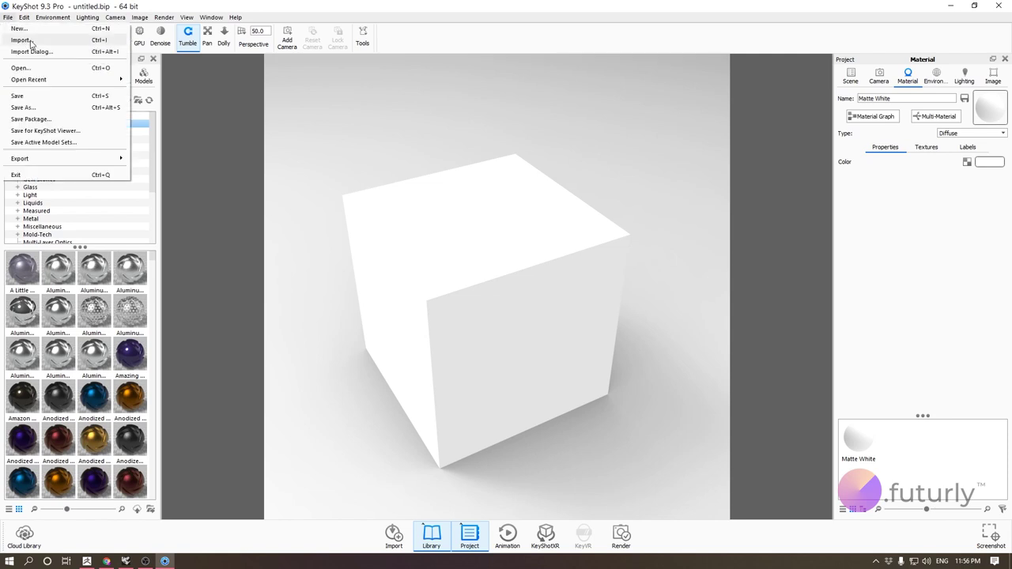
pyautogui.click(21, 41)
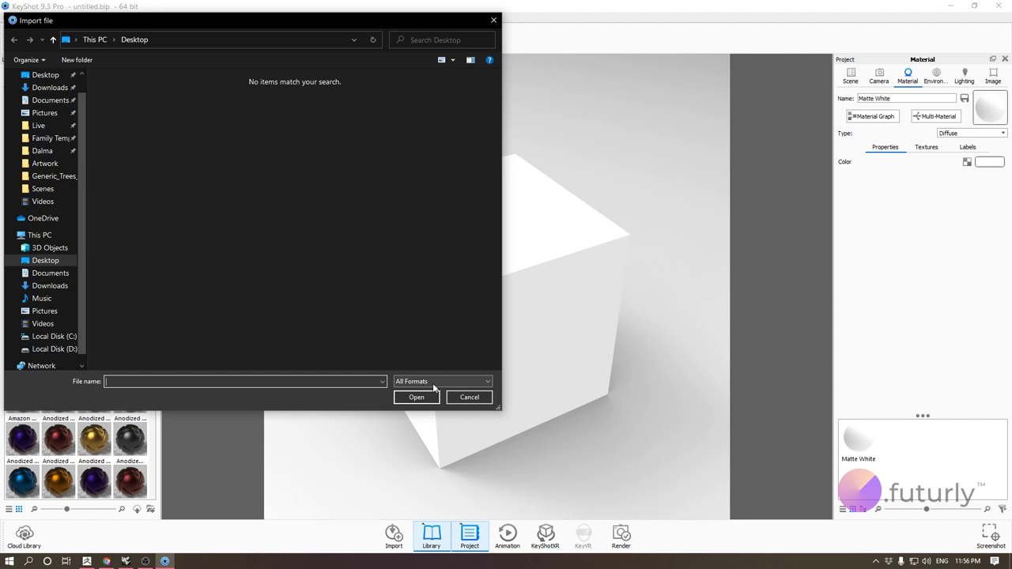
pyautogui.click(443, 382)
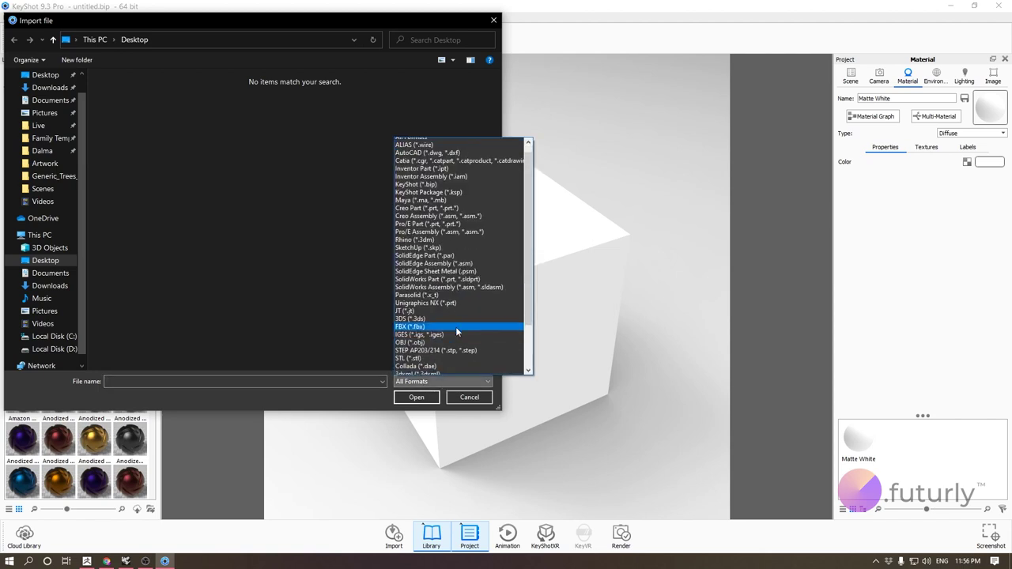
pyautogui.scroll(-5, 464, 308)
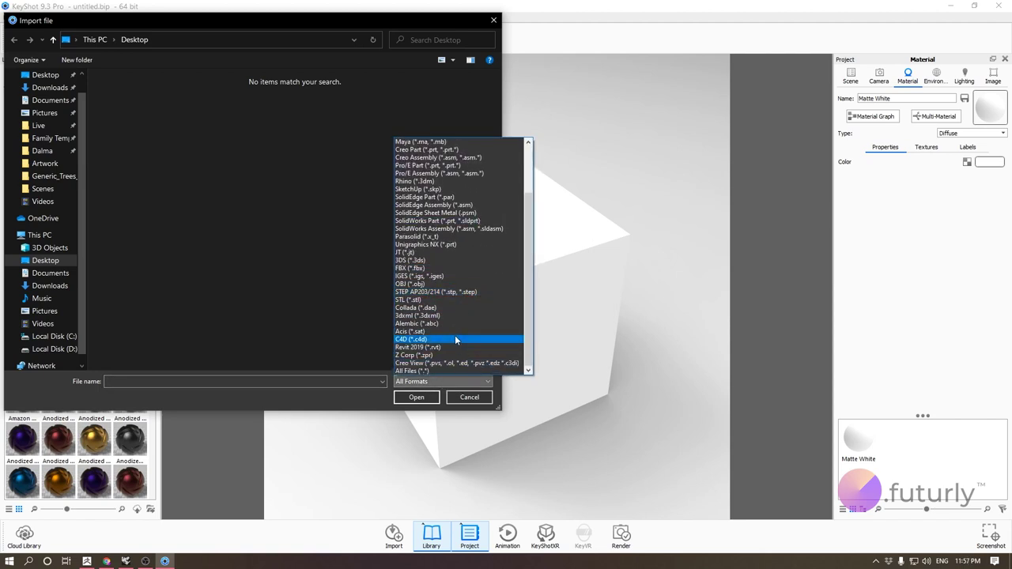
pyautogui.scroll(3, 455, 336)
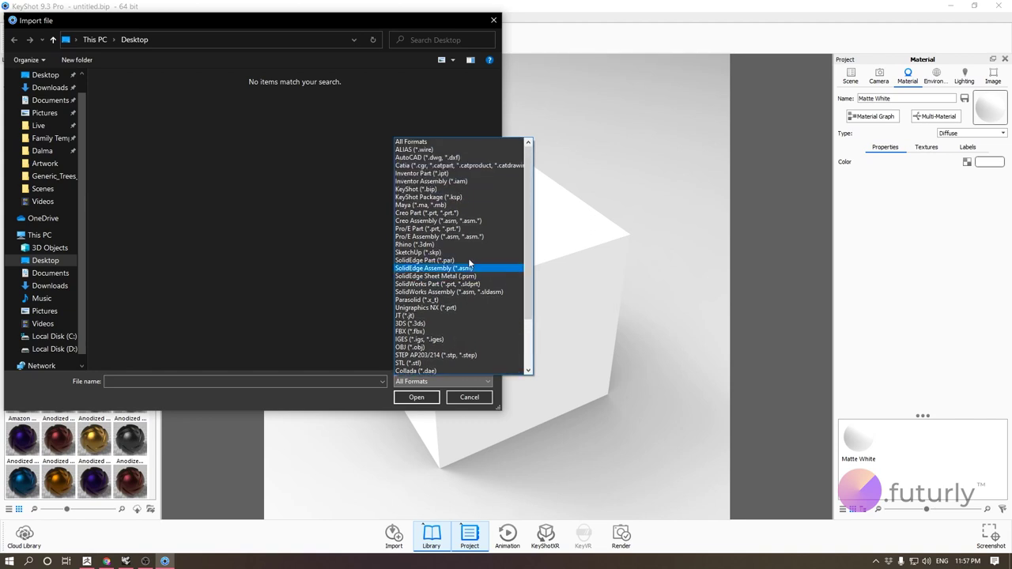
pyautogui.scroll(-3, 451, 318)
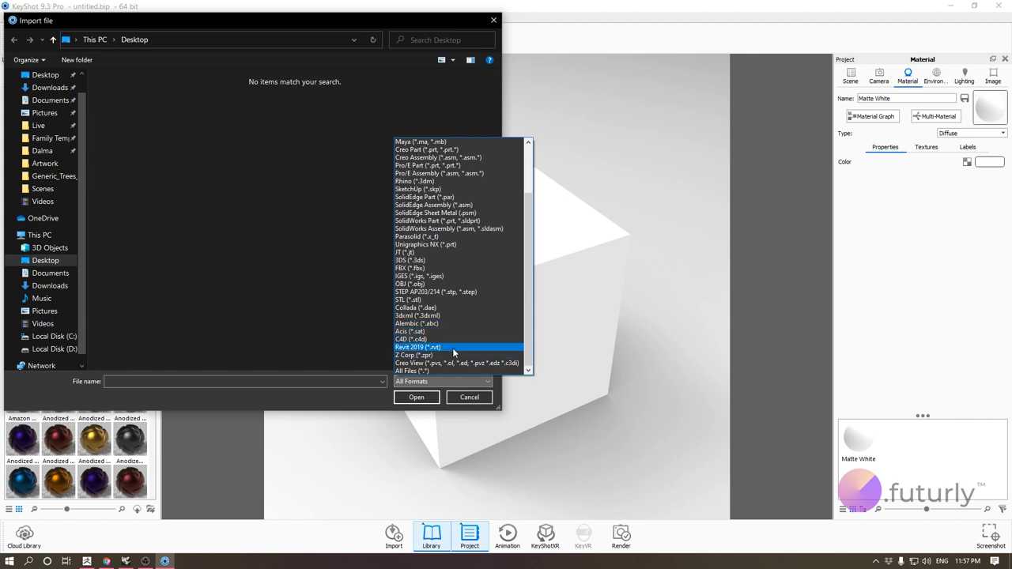
pyautogui.scroll(2, 452, 348)
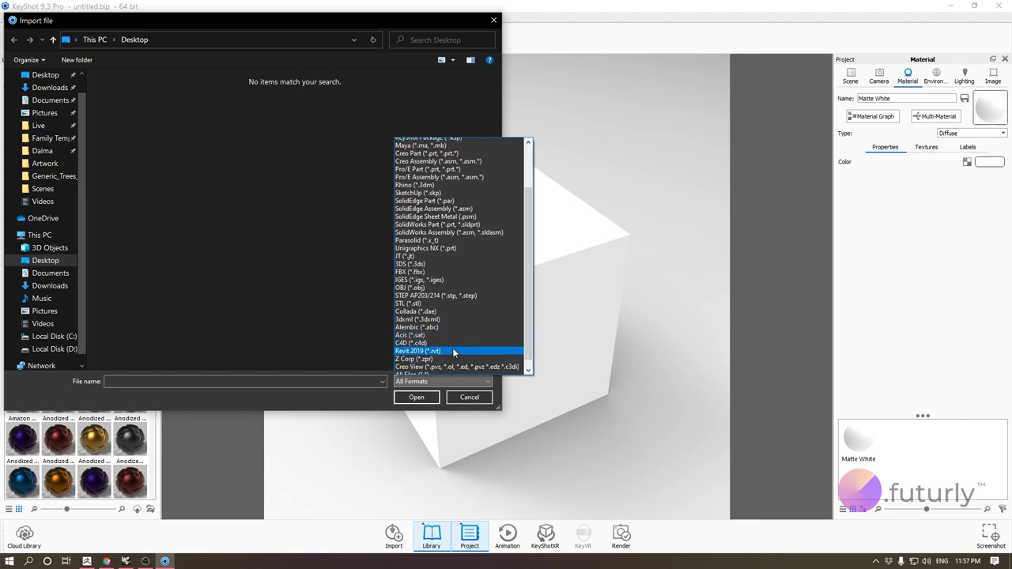
pyautogui.scroll(-2, 453, 348)
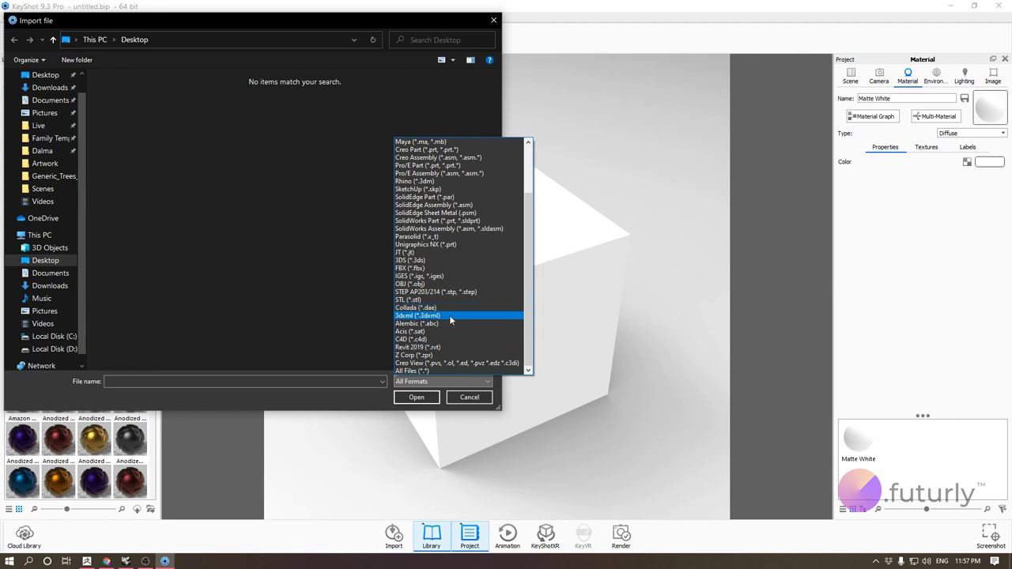
pyautogui.click(308, 303)
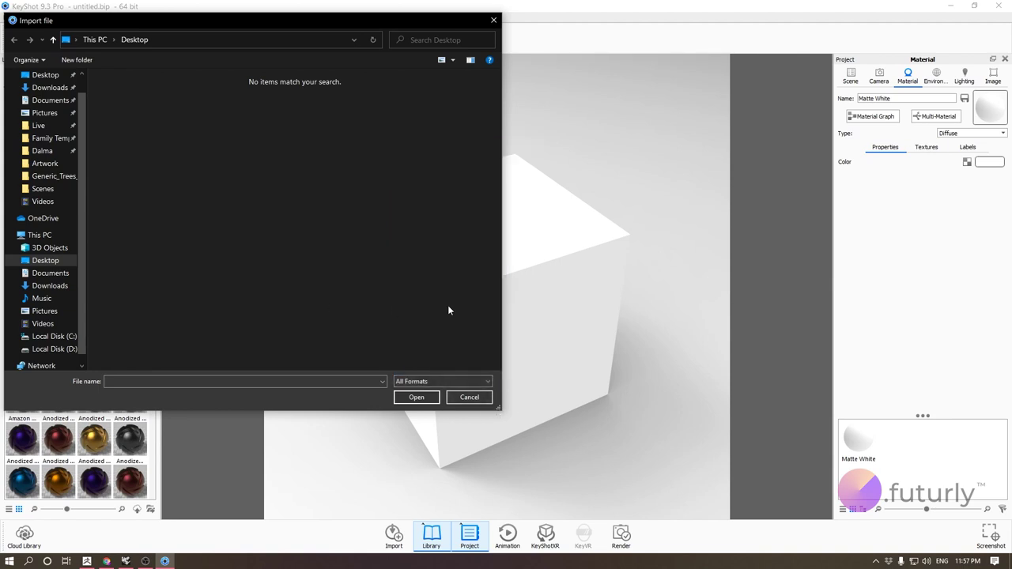
pyautogui.click(470, 398)
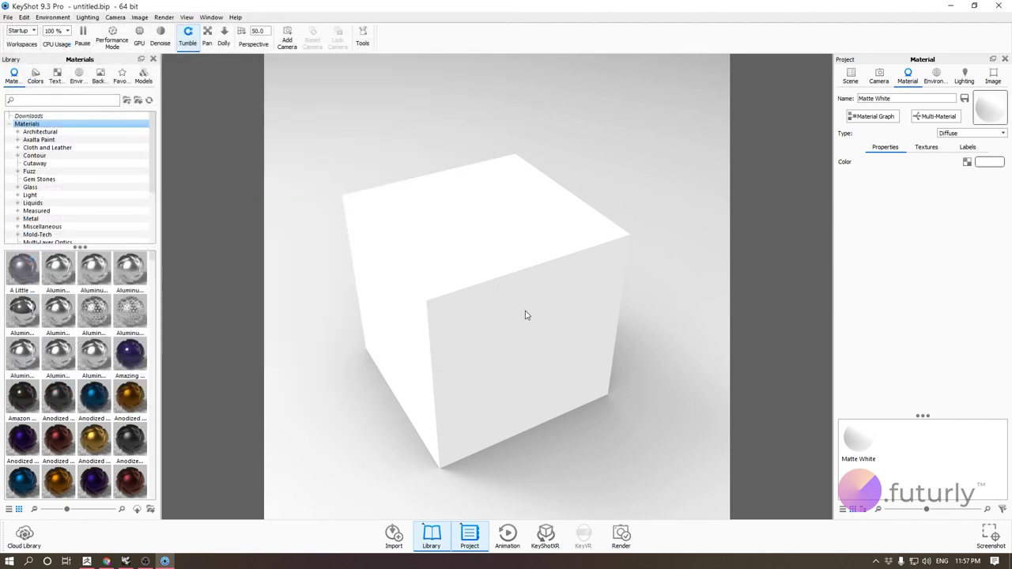
# Step: Switch to Chrome, open the Plugins downloads page on keyshot.com and view the details of the KeyShot for Rhino plugin
pyautogui.click(106, 562)
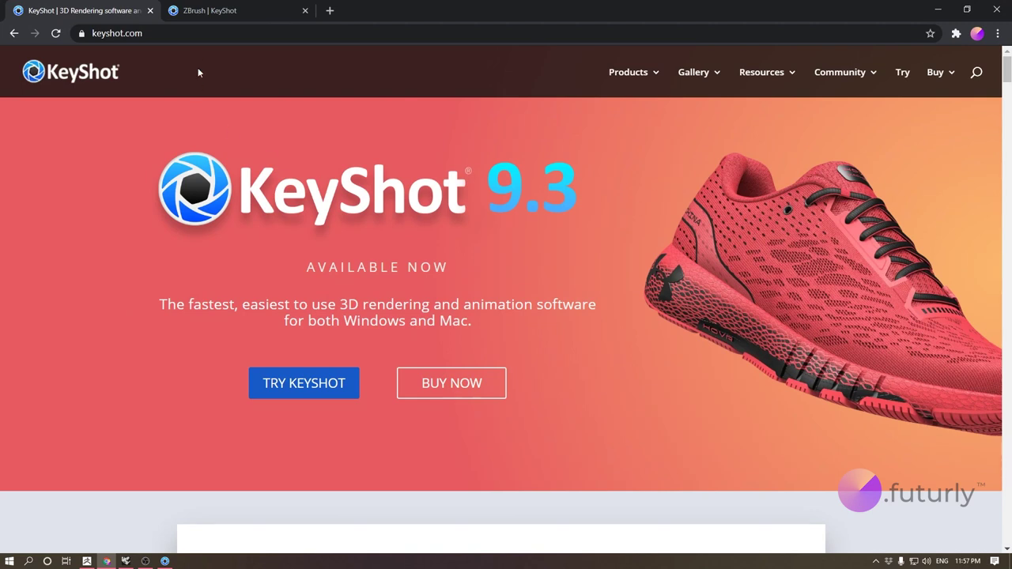
pyautogui.moveTo(761, 79)
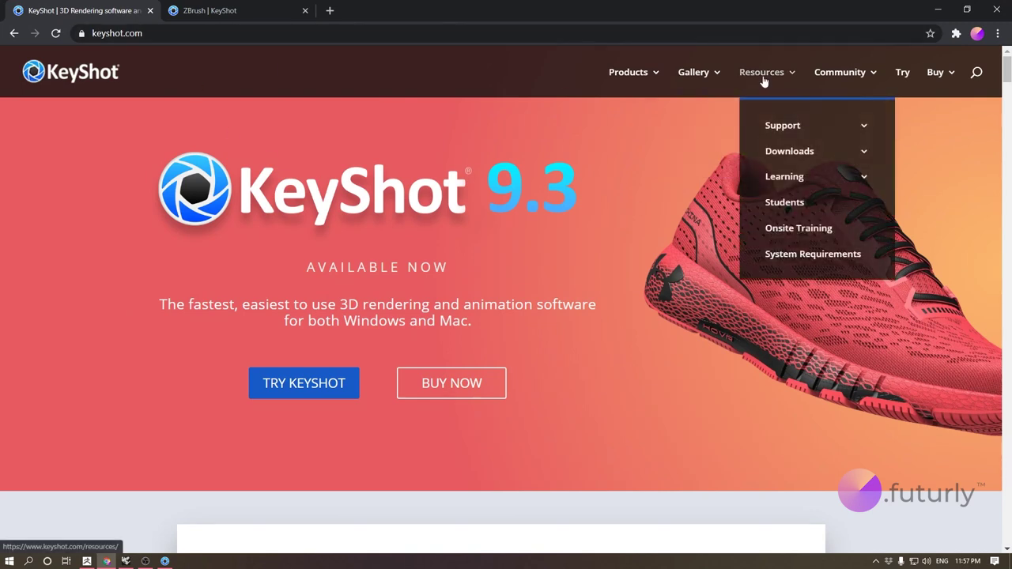
pyautogui.moveTo(769, 145)
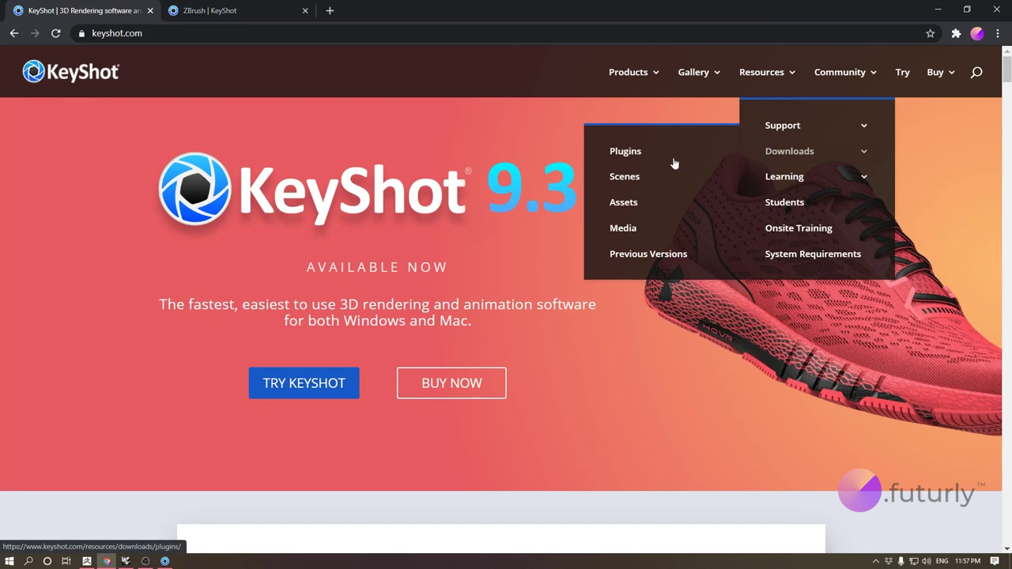
pyautogui.click(625, 157)
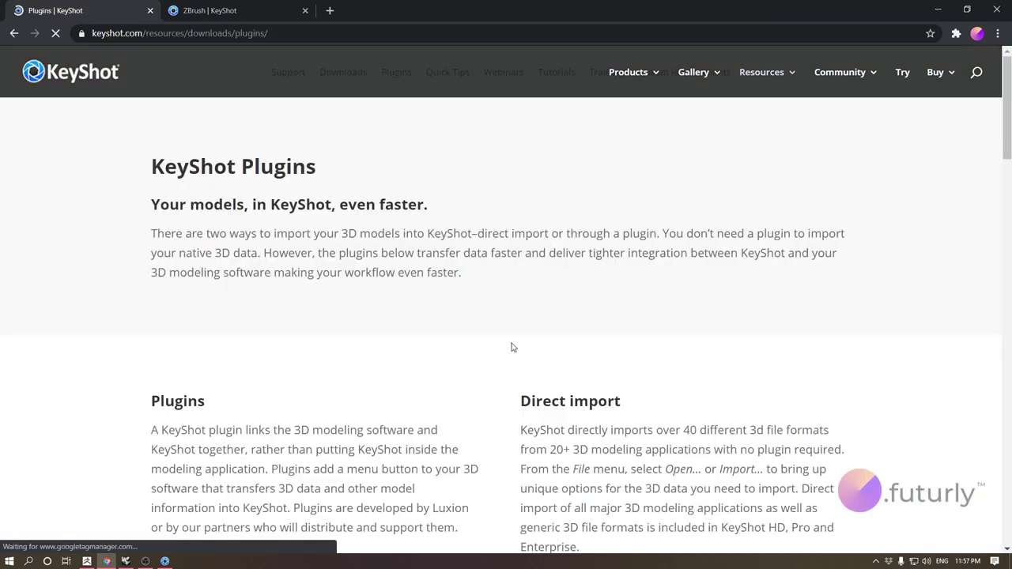
pyautogui.scroll(-10, 511, 347)
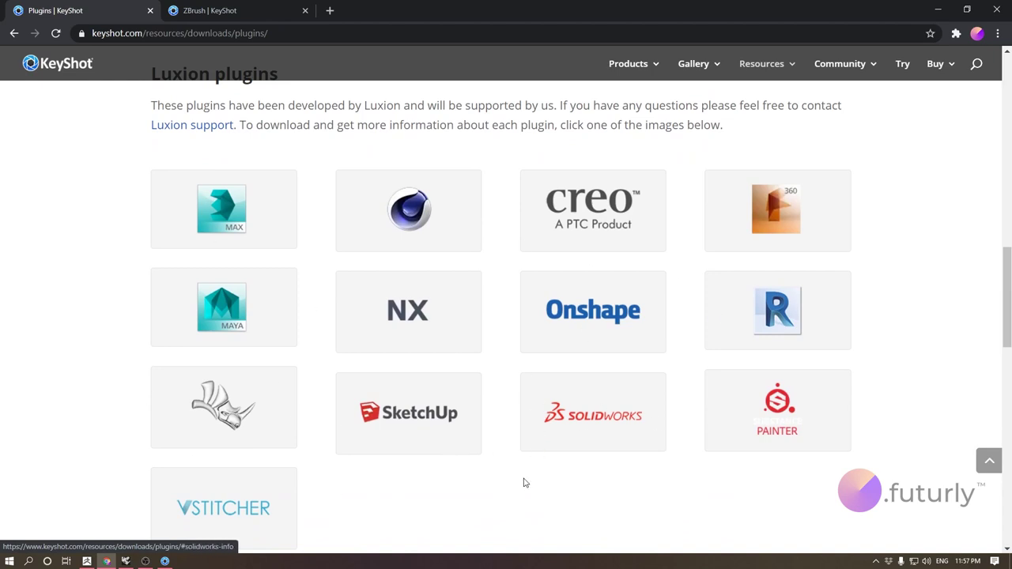
pyautogui.scroll(-1, 113, 368)
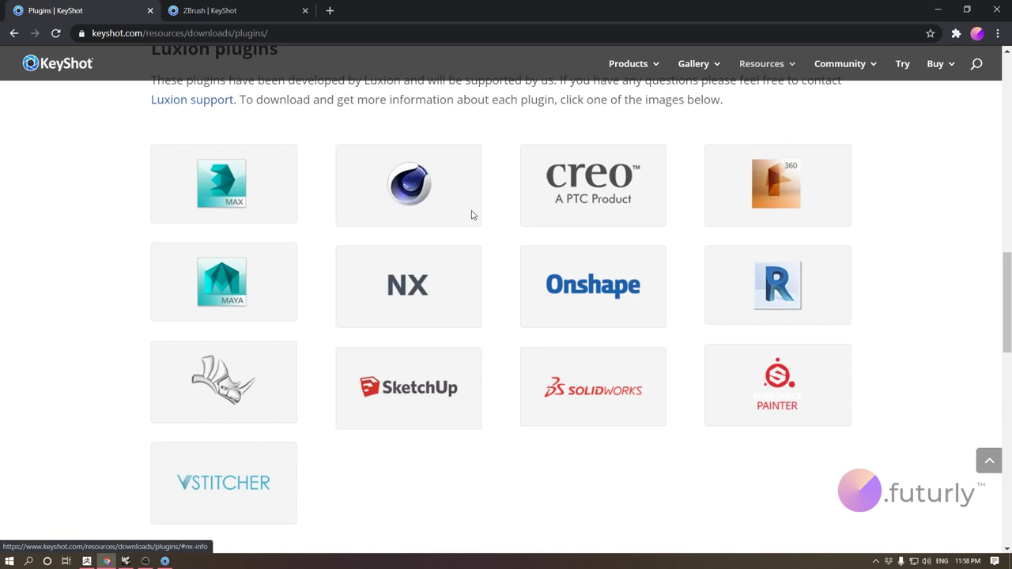
pyautogui.click(247, 400)
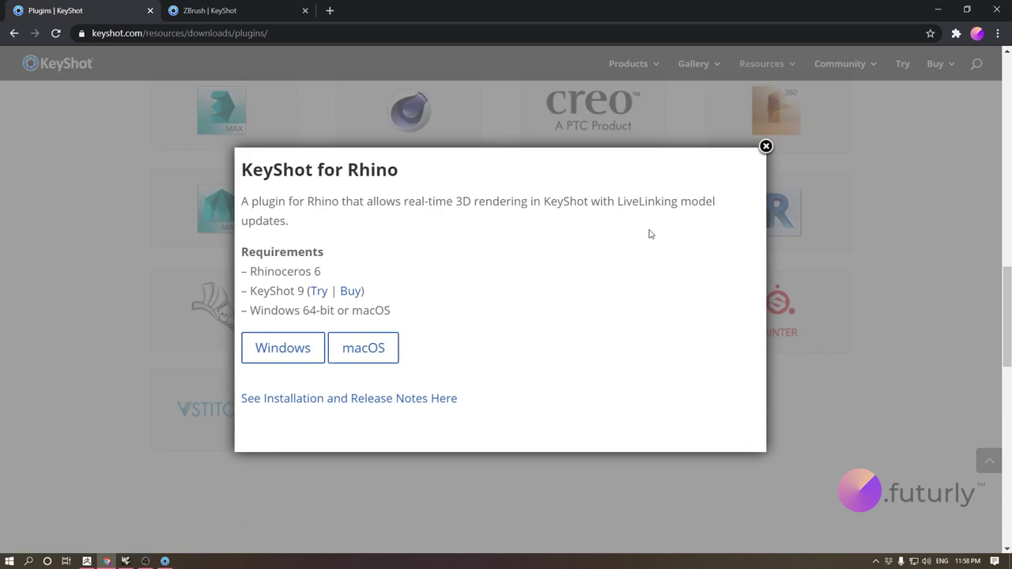
pyautogui.click(766, 146)
# Step: Switch to Rhino, float the KeyShot 9 toolbar over the viewport and dock it back among the toolbar tabs
pyautogui.click(125, 560)
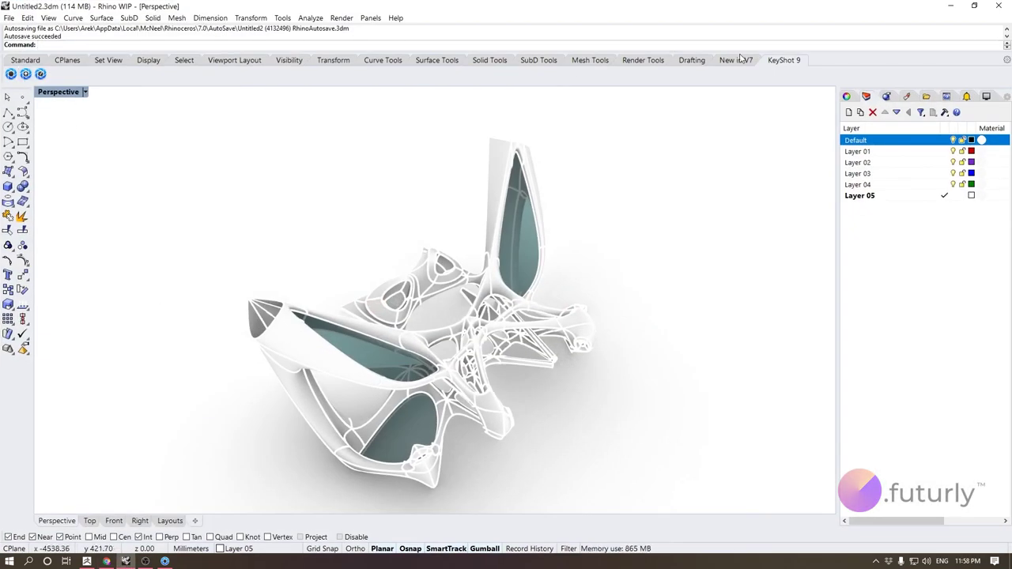
pyautogui.moveTo(781, 63); pyautogui.dragTo(8, 99)
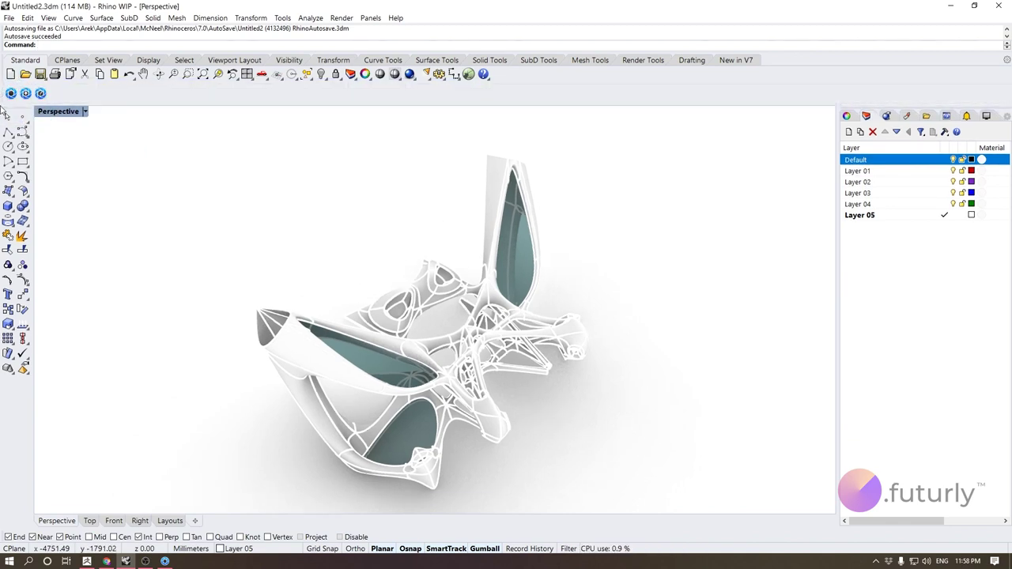
pyautogui.moveTo(5, 94); pyautogui.dragTo(341, 160)
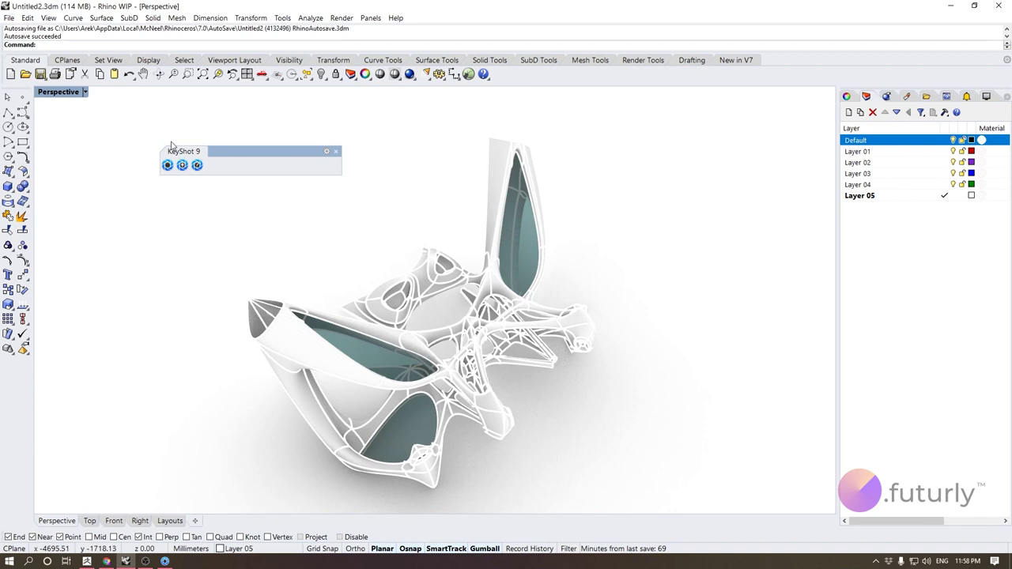
pyautogui.moveTo(181, 155); pyautogui.dragTo(775, 60)
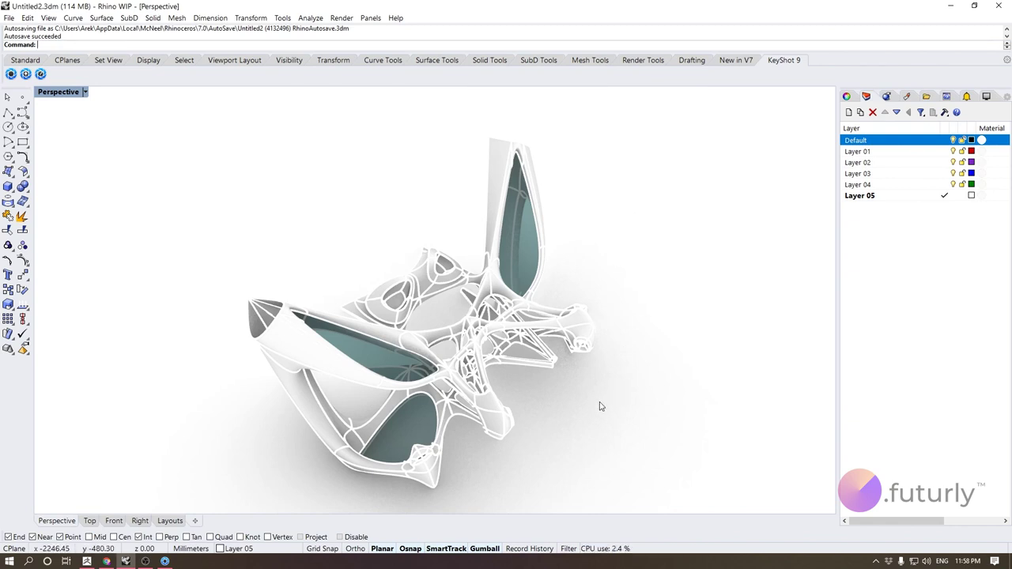
# Step: Switch to KeyShot and close it, discarding the unsaved changes
pyautogui.moveTo(599, 407); pyautogui.dragTo(574, 365, button='right')
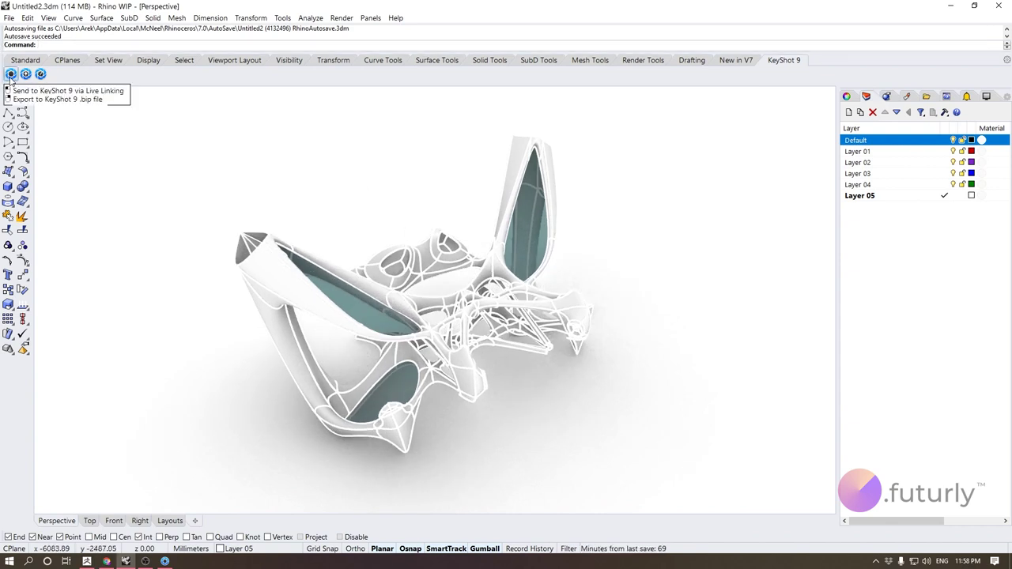
pyautogui.click(166, 562)
pyautogui.click(999, 6)
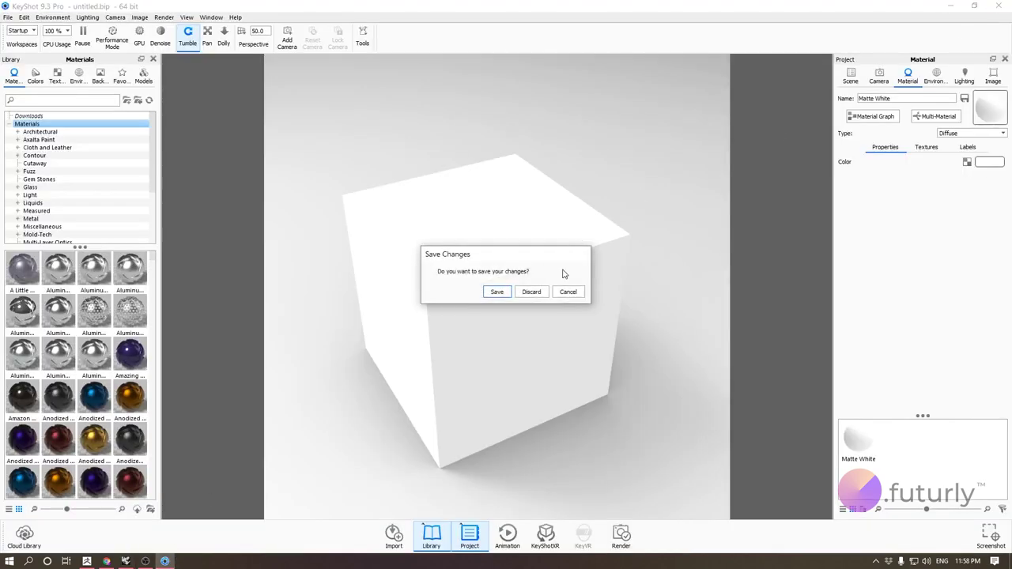
pyautogui.click(532, 292)
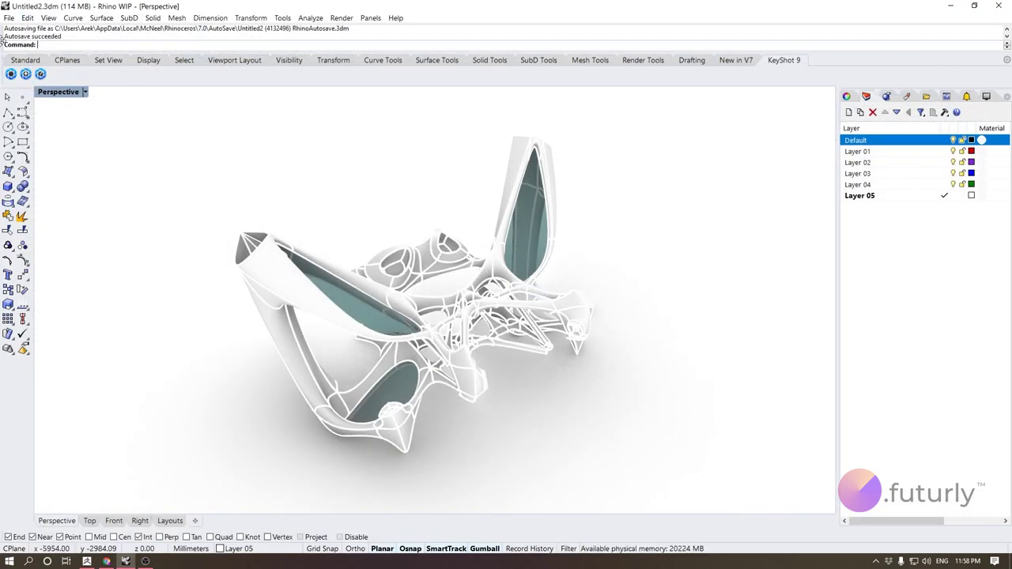
# Step: Send the Rhino model to KeyShot 9 via Live Linking and dismiss the KeyShot welcome window
pyautogui.click(14, 78)
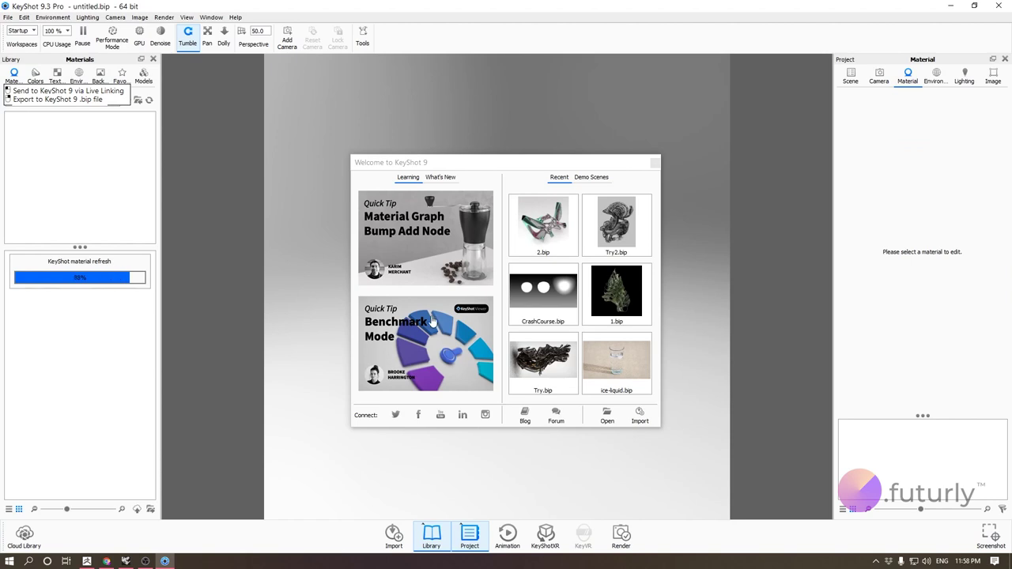
pyautogui.click(654, 163)
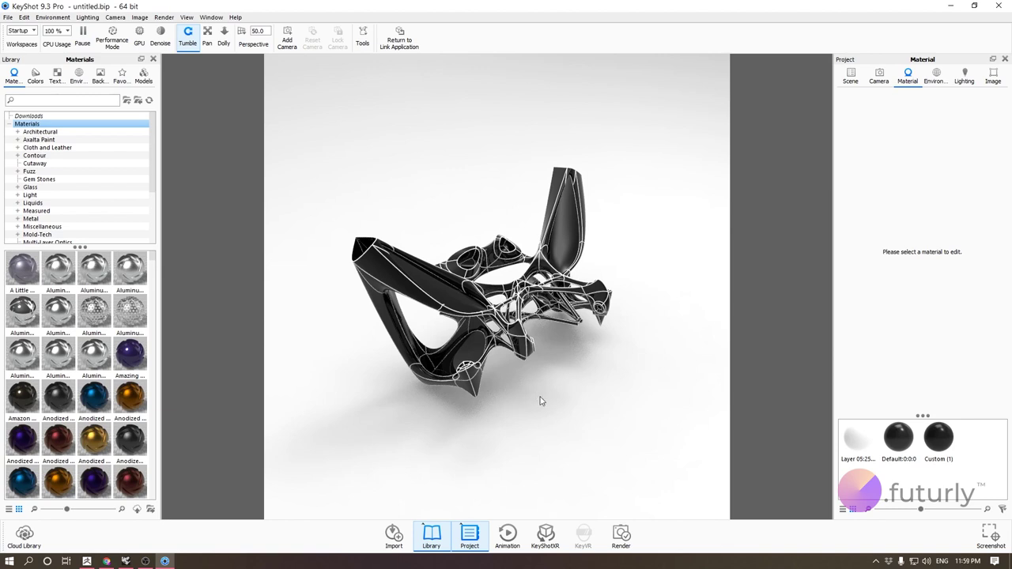
pyautogui.scroll(3, 541, 401)
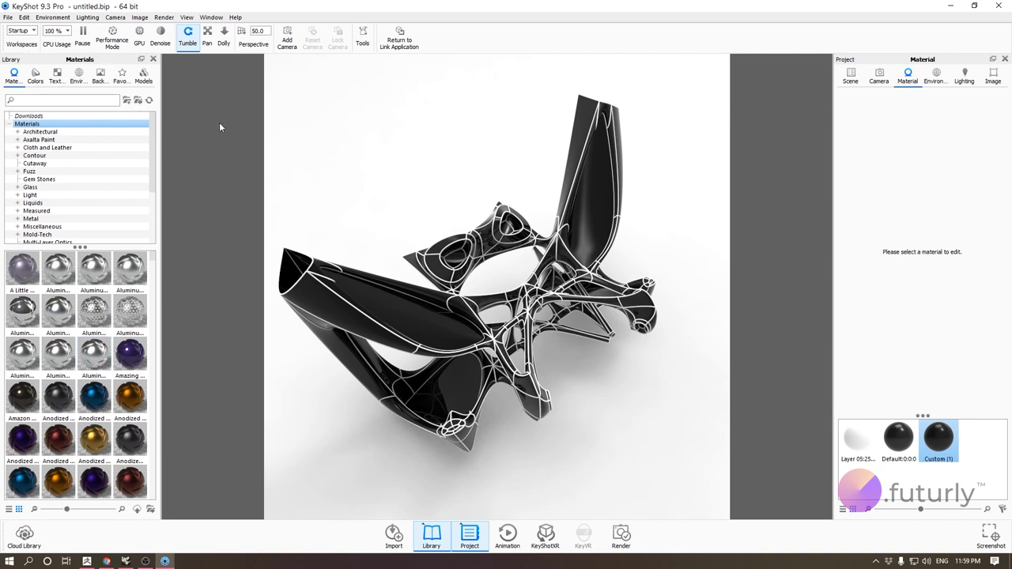
# Step: Hide the Library and Project panels, restore both, and display the project's scene tree
pyautogui.press('Tab')
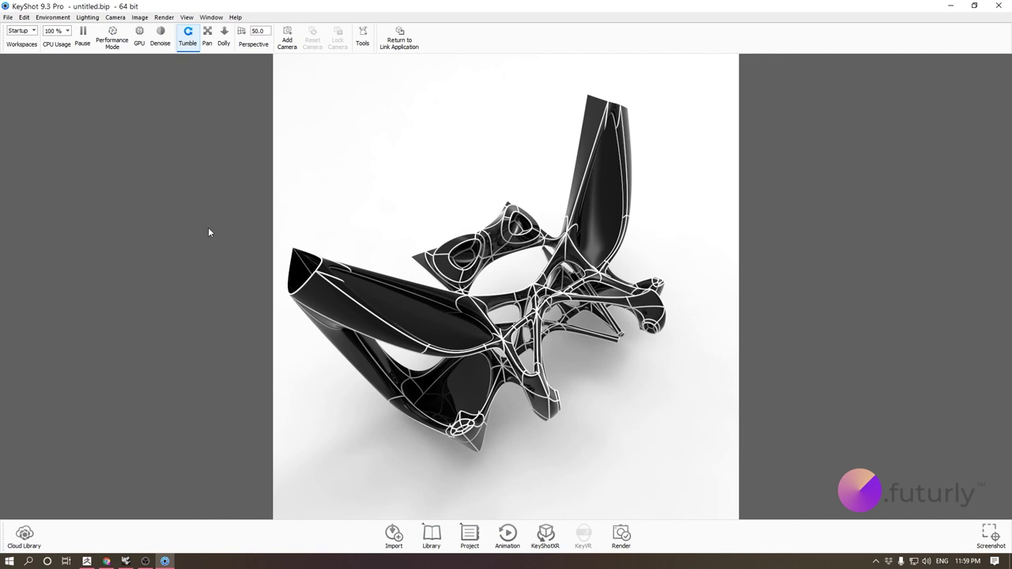
pyautogui.press('m')
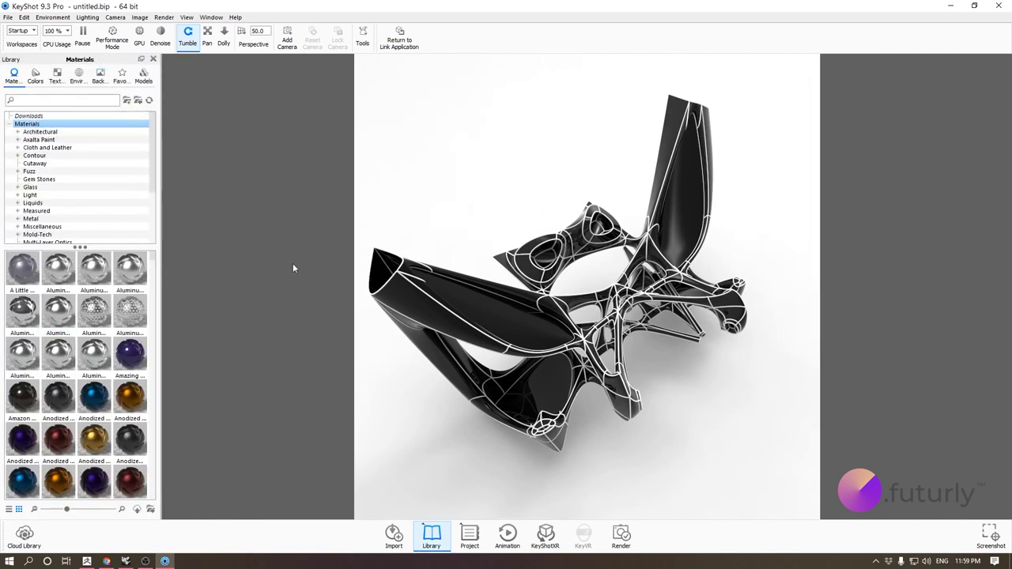
pyautogui.press('space')
pyautogui.click(851, 80)
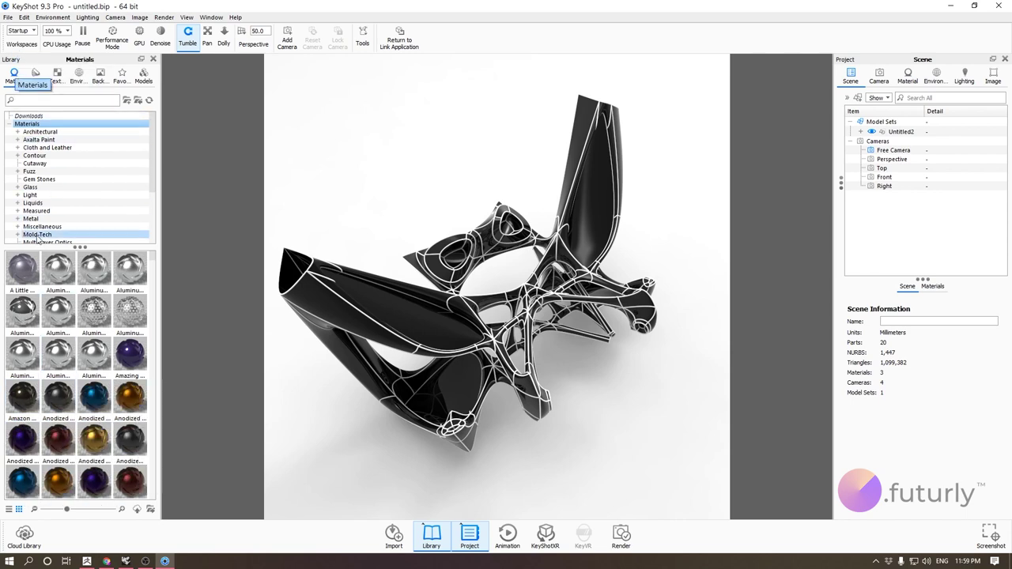
# Step: Apply a green anodized material from the Materials library to the main frame of the model
pyautogui.moveTo(82, 304)
pyautogui.scroll(-1, 82, 305)
pyautogui.scroll(-5, 82, 304)
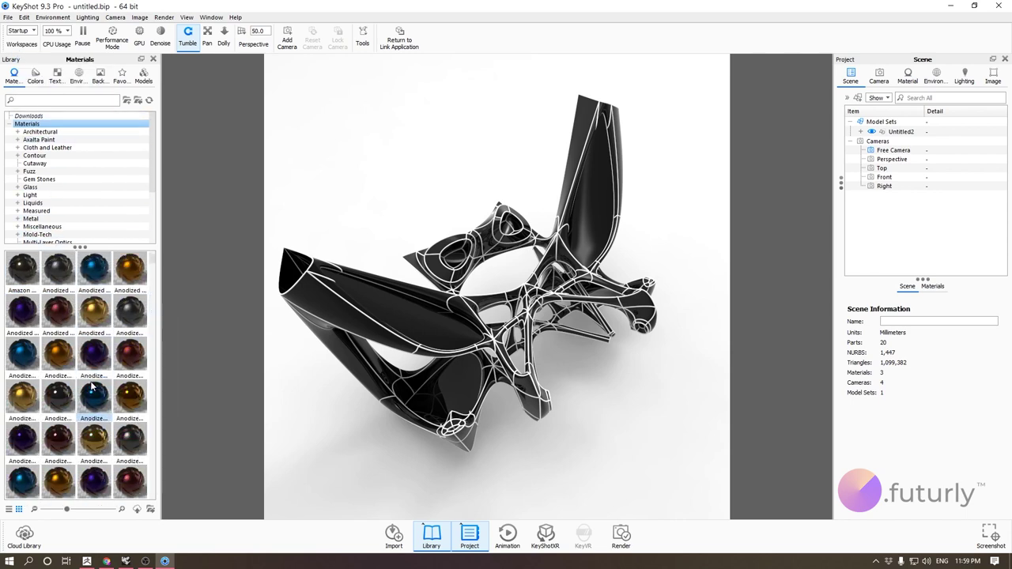
pyautogui.scroll(1, 124, 366)
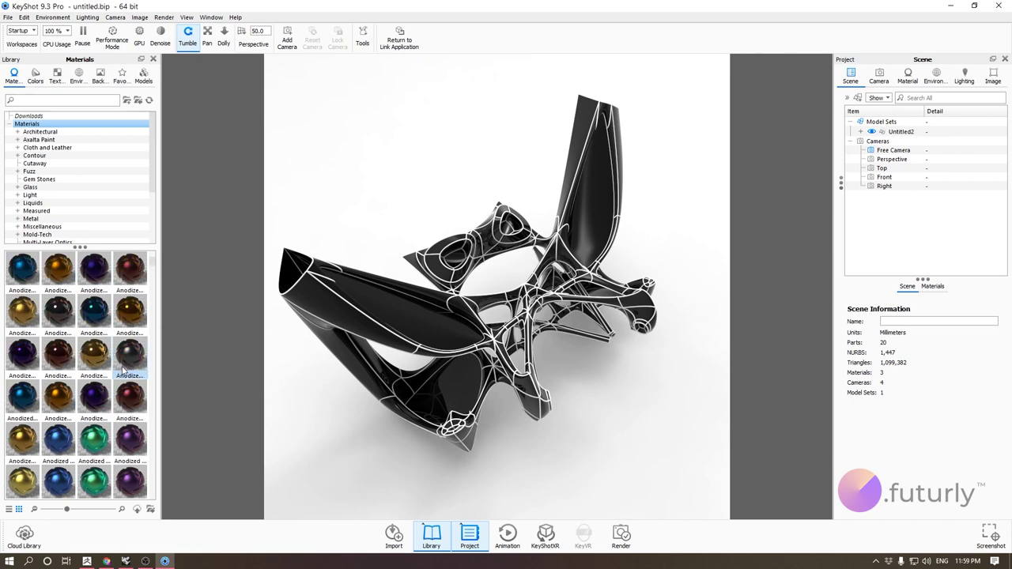
pyautogui.moveTo(93, 439); pyautogui.dragTo(141, 437)
pyautogui.moveTo(309, 382); pyautogui.dragTo(338, 357)
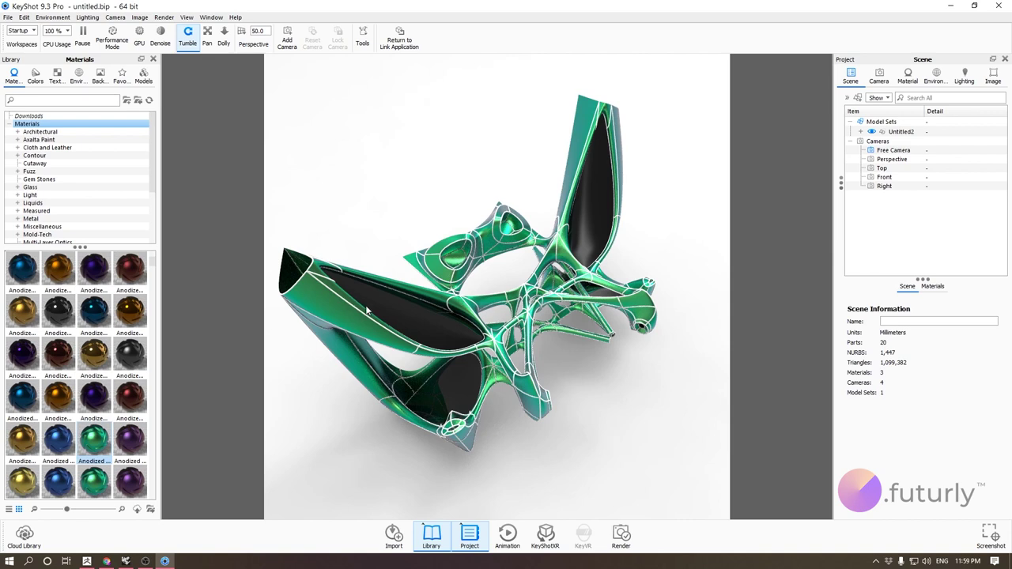
# Step: Apply a perforated chrome mesh material from the Metal library category to the model's black inset panels
pyautogui.scroll(-1, 66, 203)
pyautogui.scroll(-1, 66, 203)
pyautogui.click(66, 203)
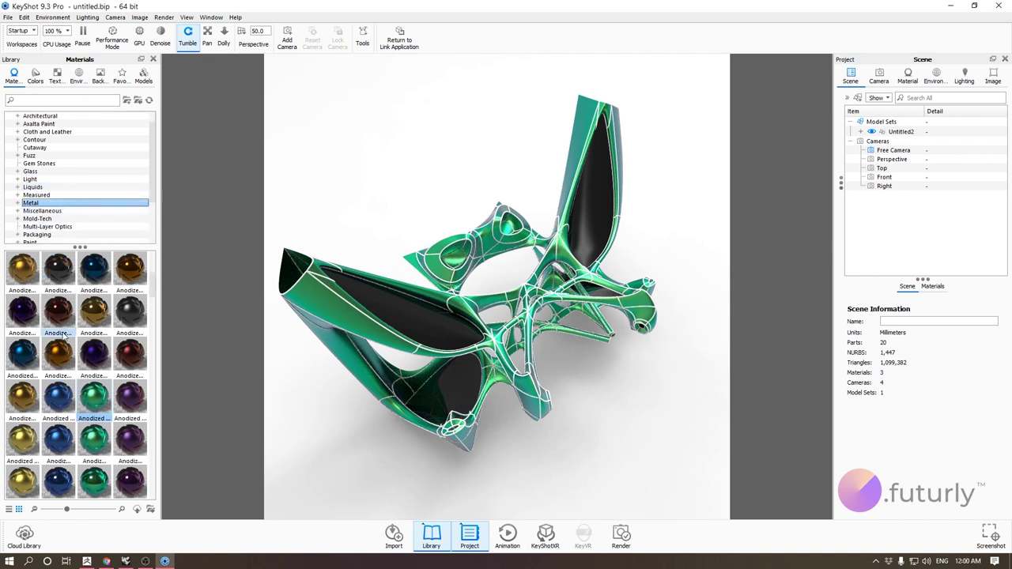
pyautogui.scroll(-3, 79, 372)
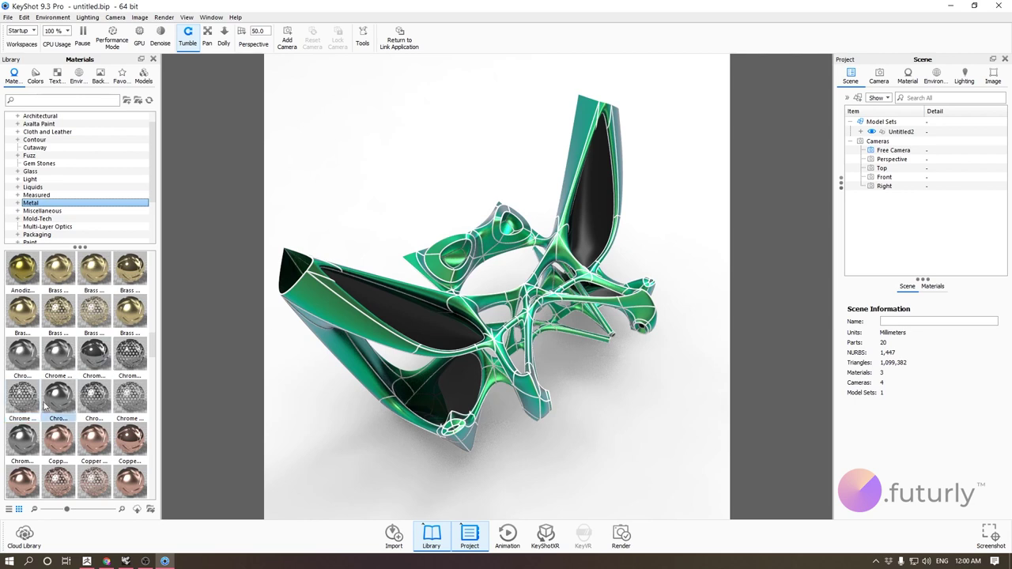
pyautogui.moveTo(130, 396); pyautogui.dragTo(435, 338)
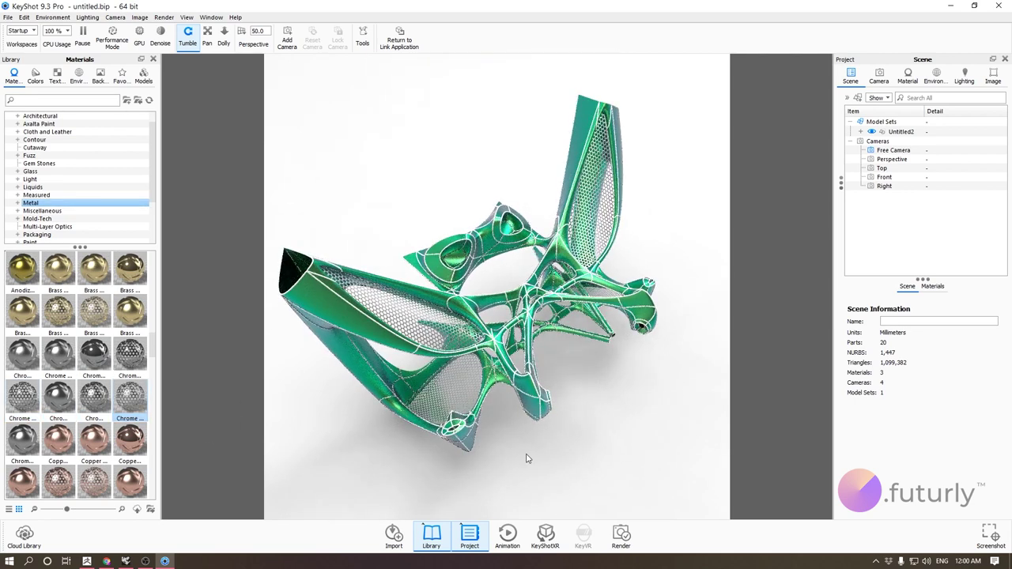
# Step: Examine the green frame and chrome mesh panels from several angles and distances
pyautogui.moveTo(633, 432); pyautogui.dragTo(694, 413)
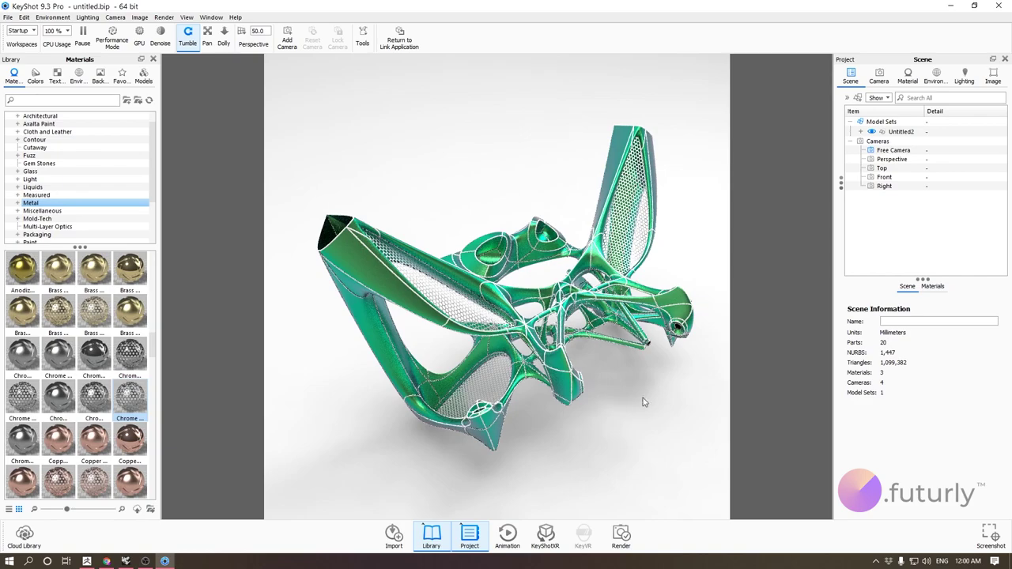
pyautogui.moveTo(643, 402); pyautogui.dragTo(534, 443)
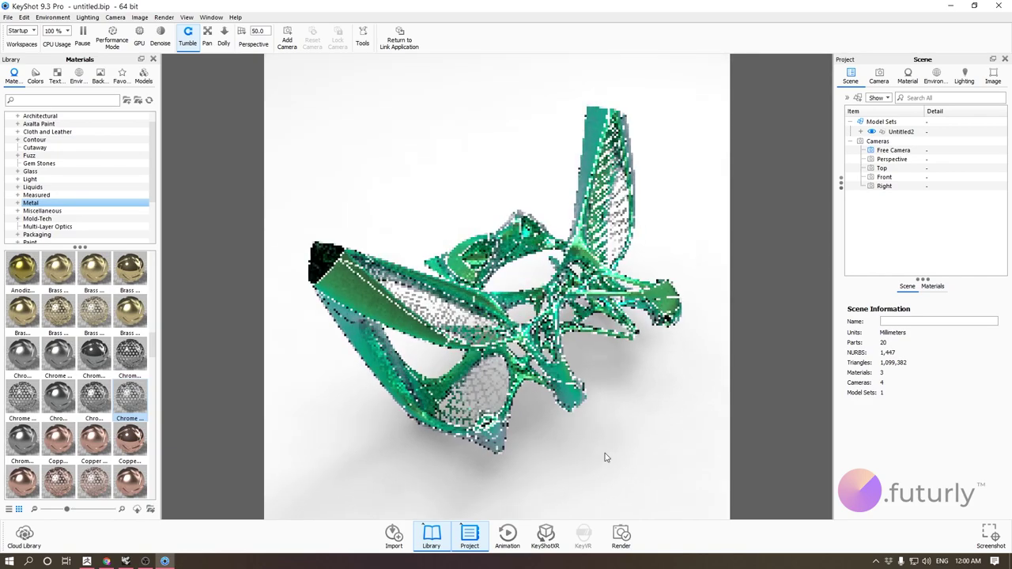
pyautogui.moveTo(606, 457); pyautogui.dragTo(534, 428)
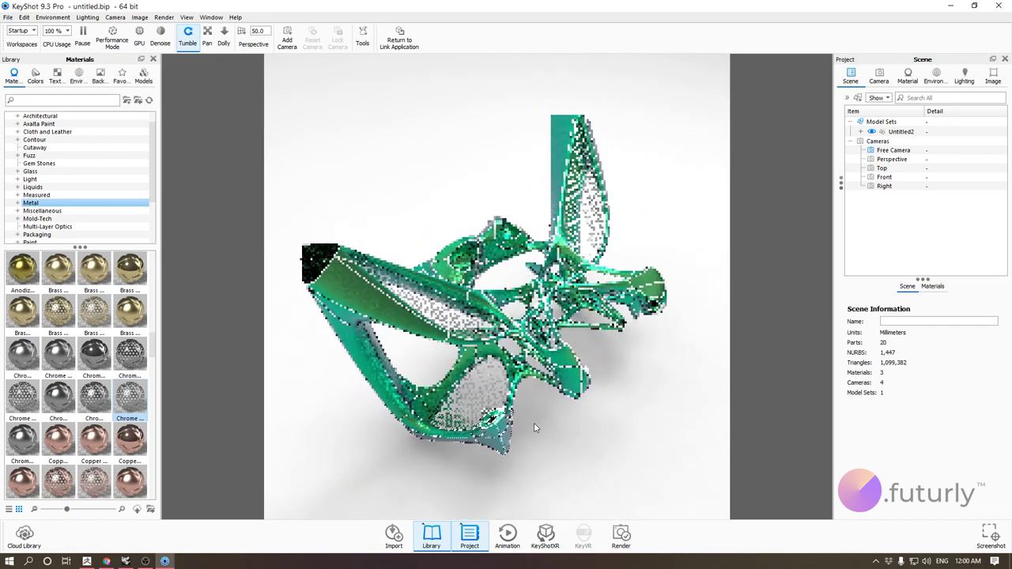
pyautogui.rightClick(568, 428)
pyautogui.click(606, 402)
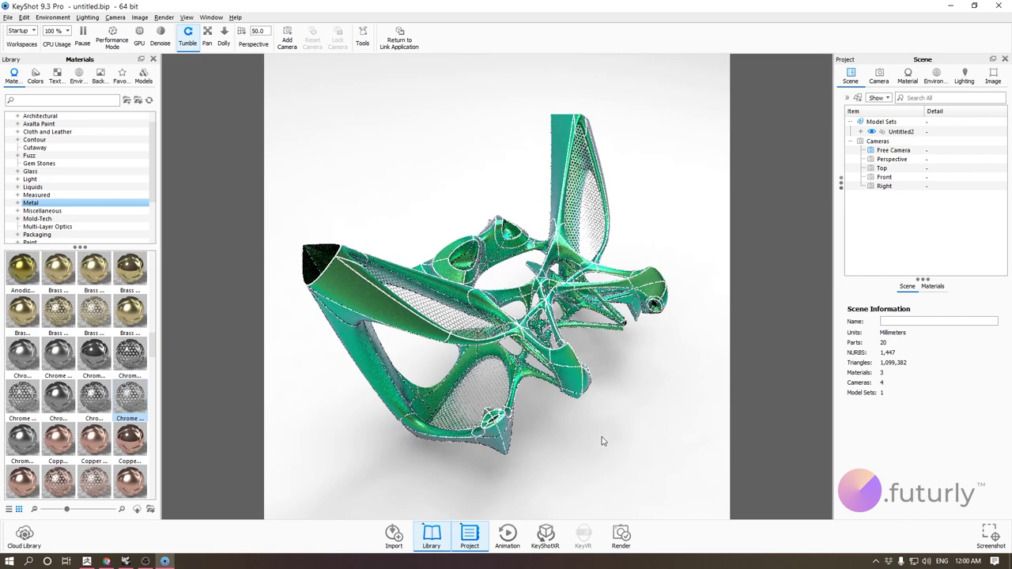
pyautogui.moveTo(603, 441); pyautogui.dragTo(606, 420)
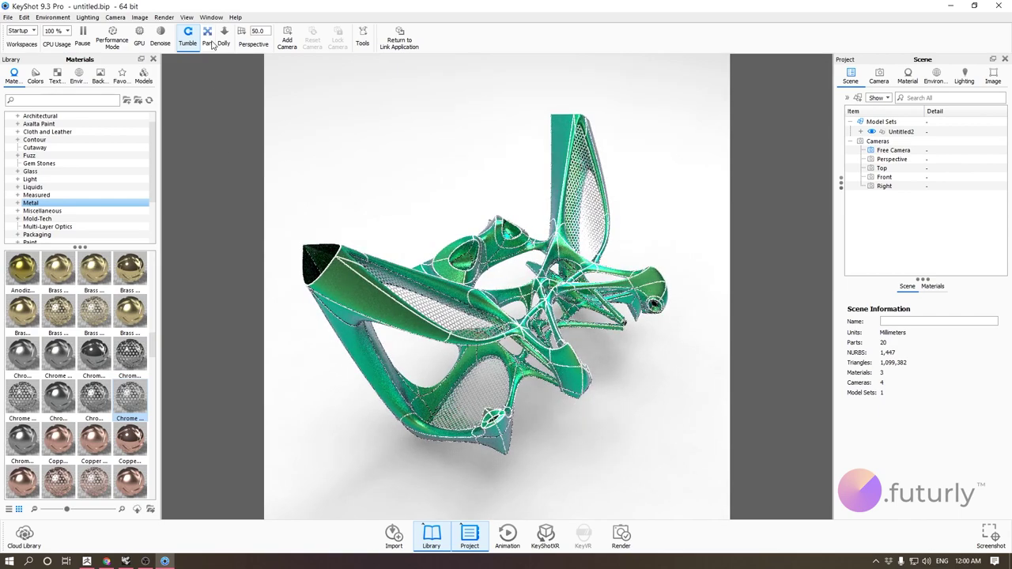
pyautogui.scroll(5, 436, 325)
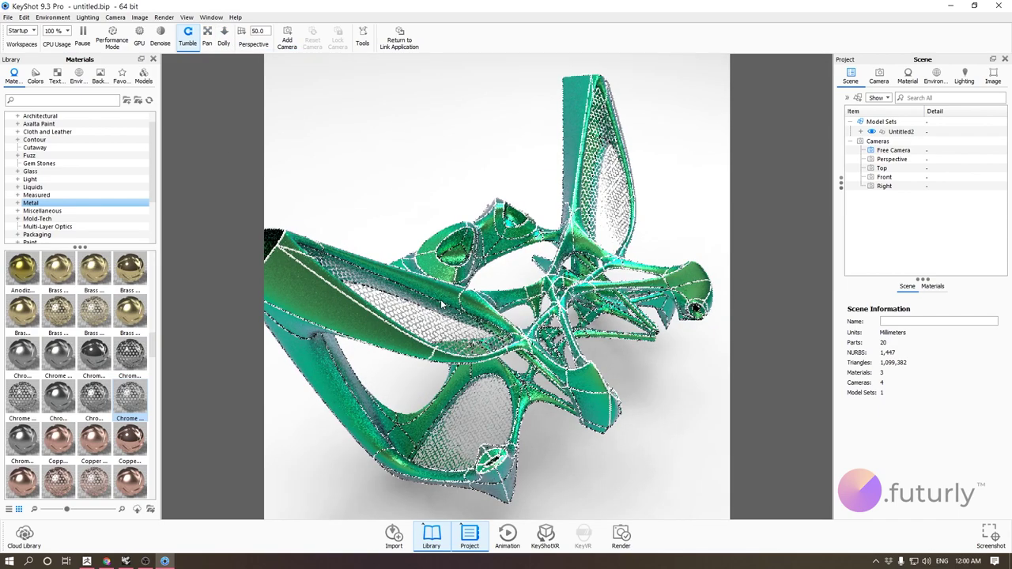
pyautogui.scroll(-6, 436, 325)
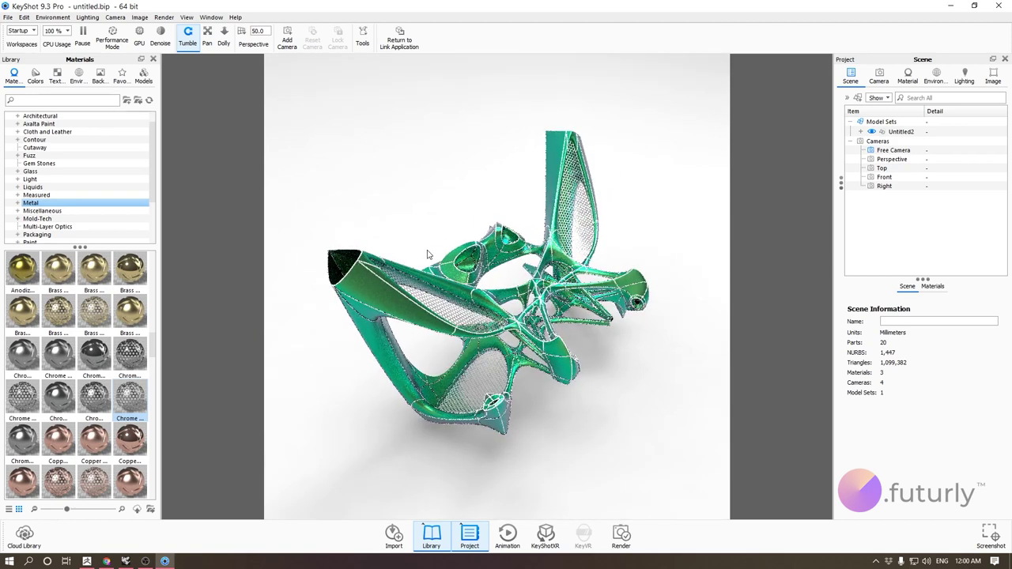
pyautogui.scroll(2, 429, 254)
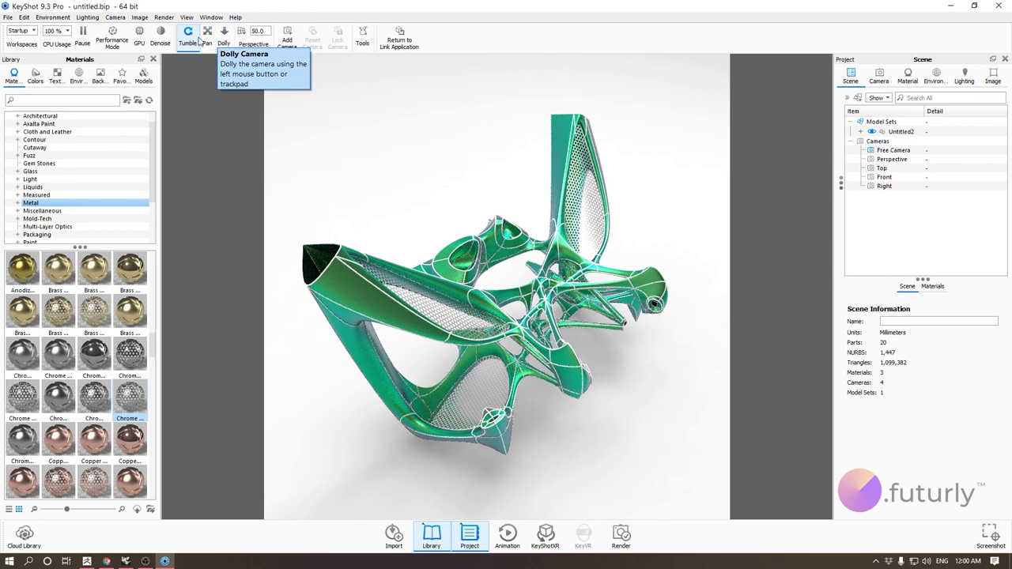
pyautogui.moveTo(431, 239); pyautogui.dragTo(303, 304)
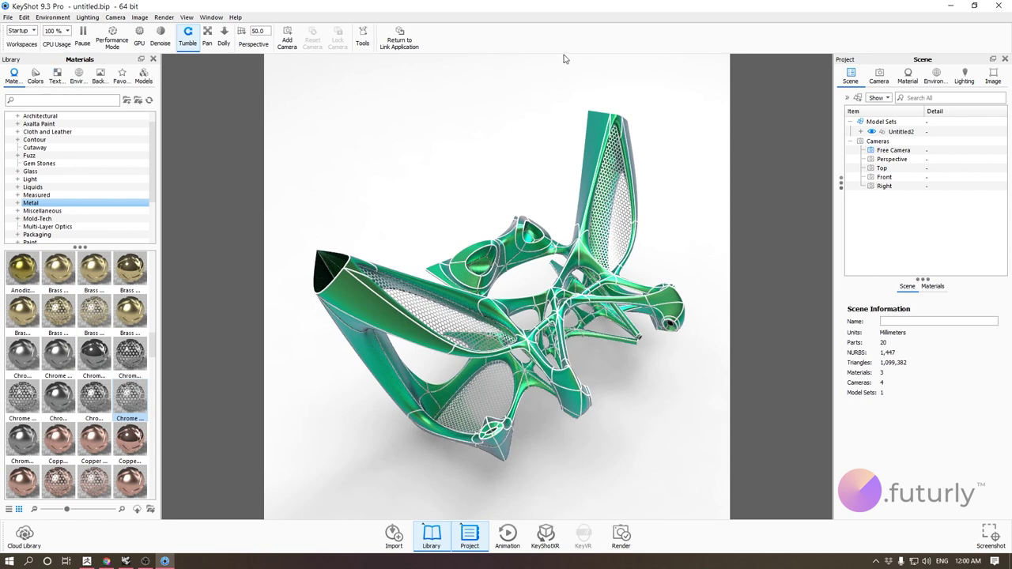
# Step: Set the CPU usage to 100 % with all 16 cores, and pause and resume the real-time rendering
pyautogui.click(64, 32)
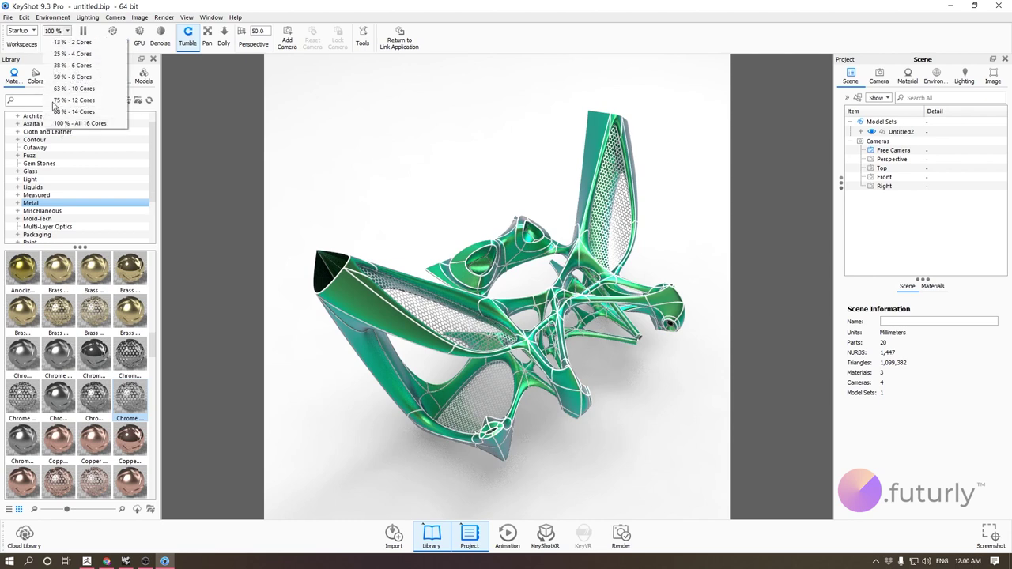
pyautogui.click(63, 123)
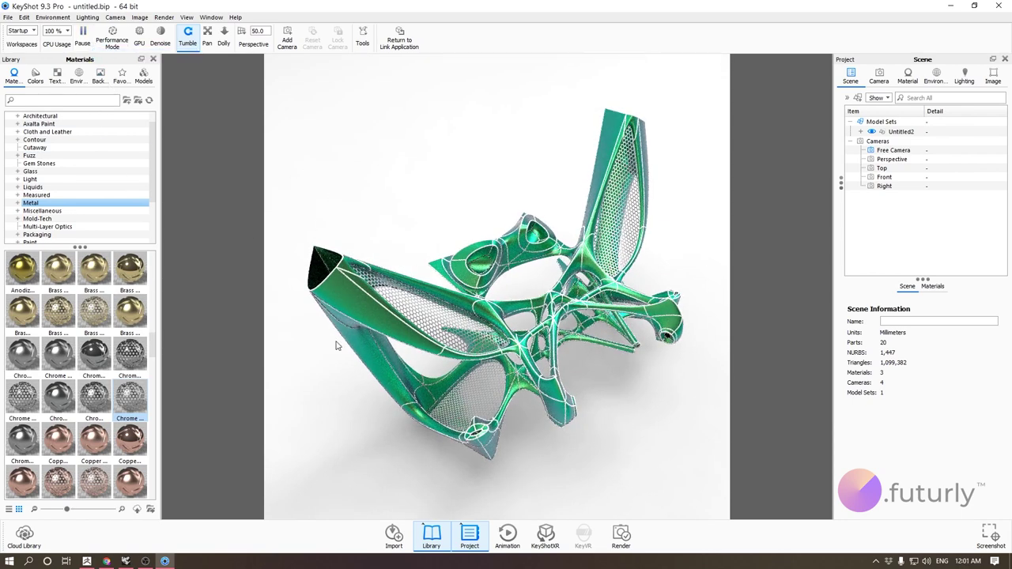
pyautogui.moveTo(480, 348)
pyautogui.mouseDown()
pyautogui.moveTo(492, 352)
pyautogui.moveTo(475, 340)
pyautogui.mouseUp()
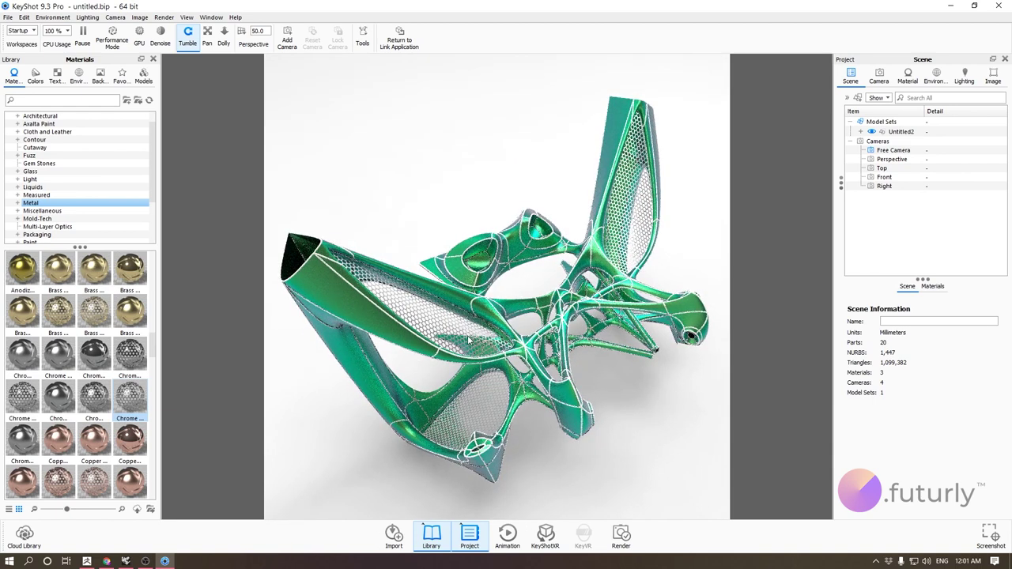
pyautogui.click(89, 38)
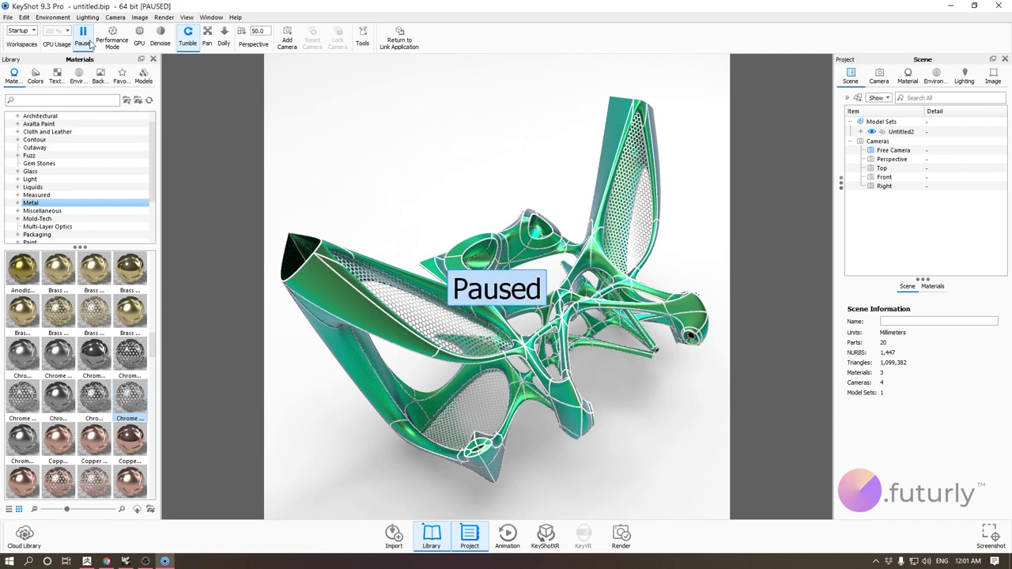
pyautogui.hotkey('shift', 'p')
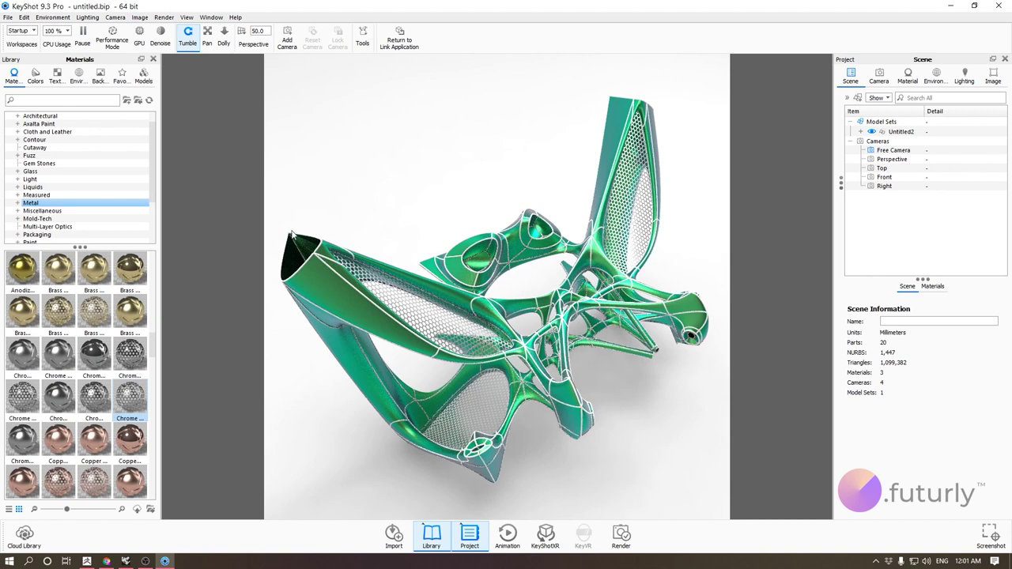
# Step: Try Performance Mode while viewing the model from another angle, and turn it off again
pyautogui.click(112, 41)
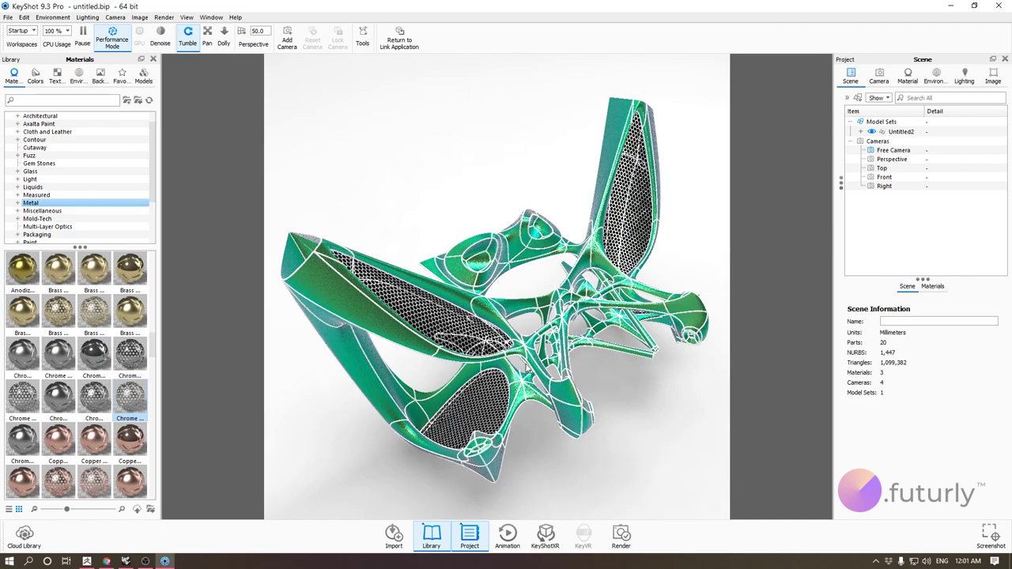
pyautogui.moveTo(527, 370); pyautogui.dragTo(545, 396)
pyautogui.scroll(4, 545, 396)
pyautogui.scroll(-2, 554, 403)
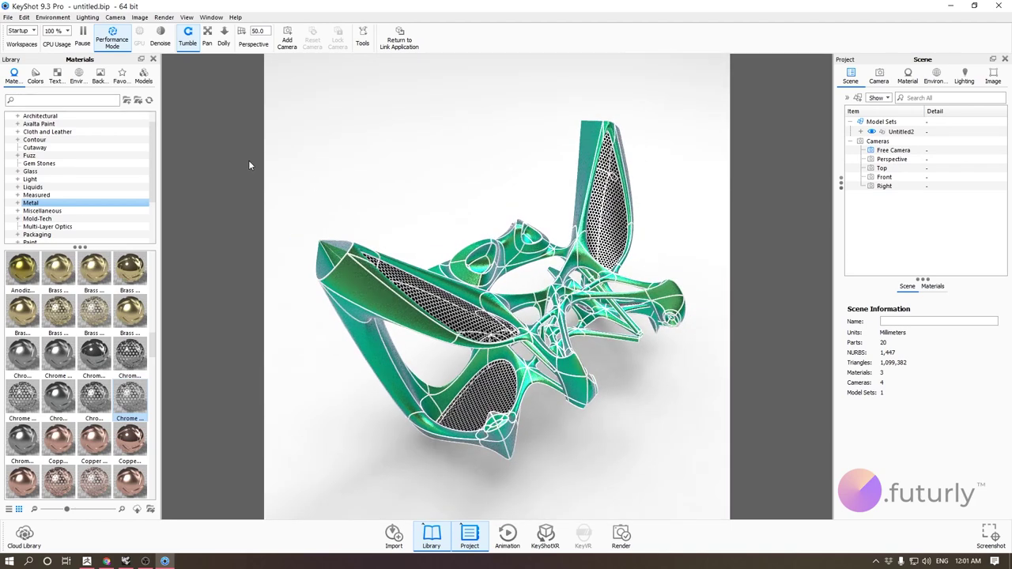
pyautogui.click(111, 39)
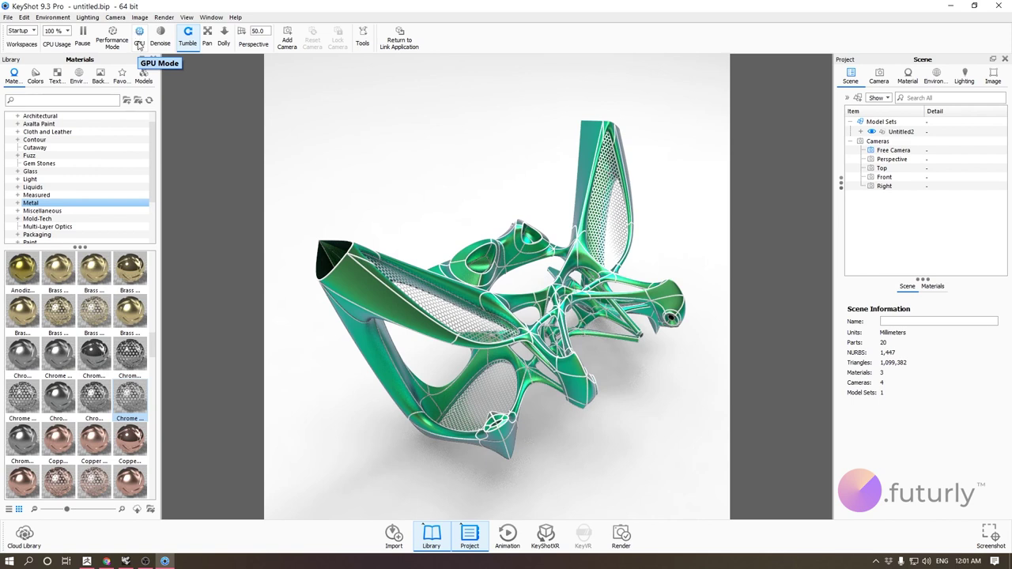
# Step: Switch the real-time rendering to GPU mode and check the model from different angles
pyautogui.click(140, 43)
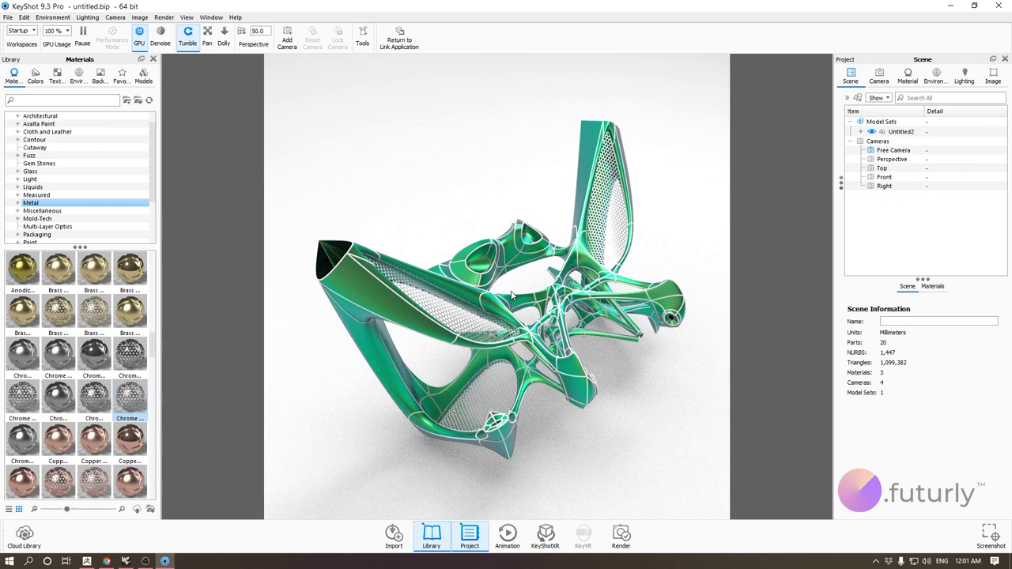
pyautogui.moveTo(508, 451); pyautogui.dragTo(599, 477)
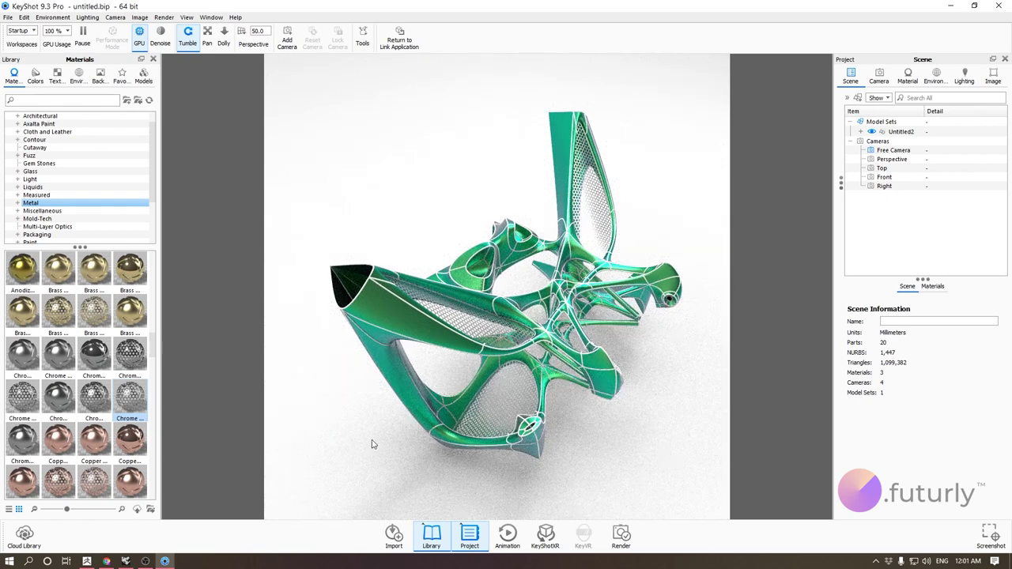
pyautogui.moveTo(373, 445); pyautogui.dragTo(524, 421)
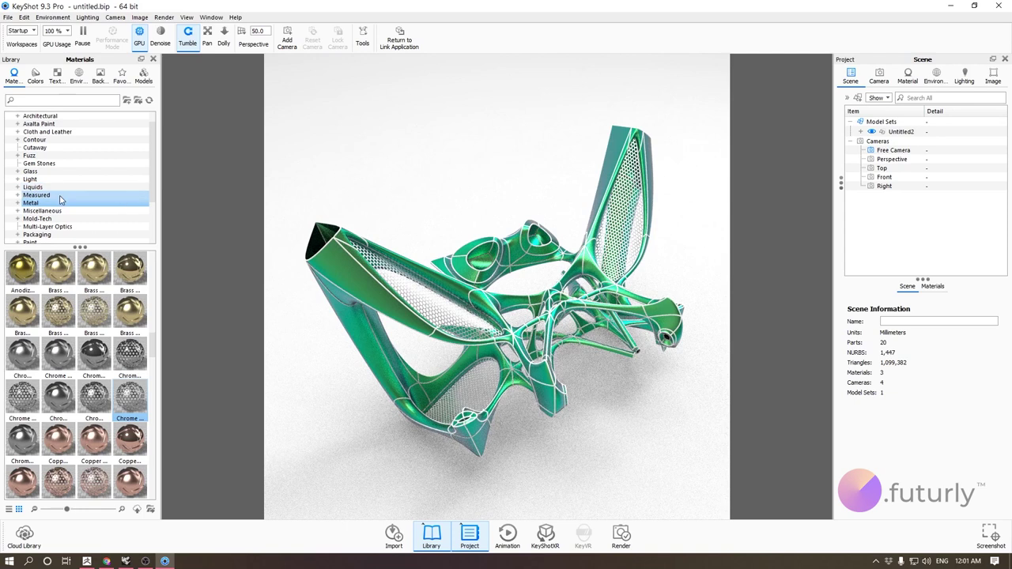
pyautogui.scroll(1, 65, 188)
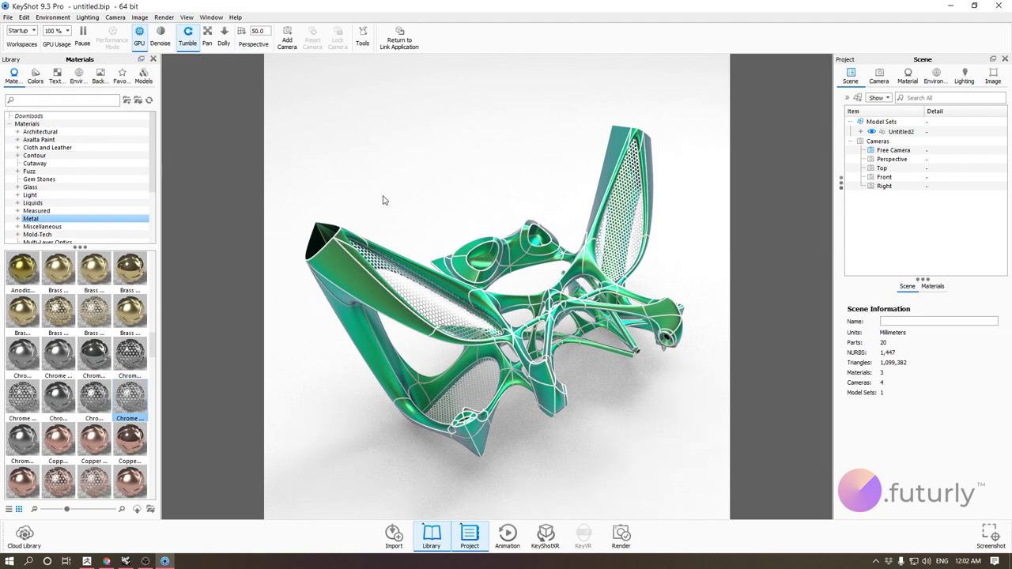
pyautogui.moveTo(385, 200); pyautogui.dragTo(404, 215)
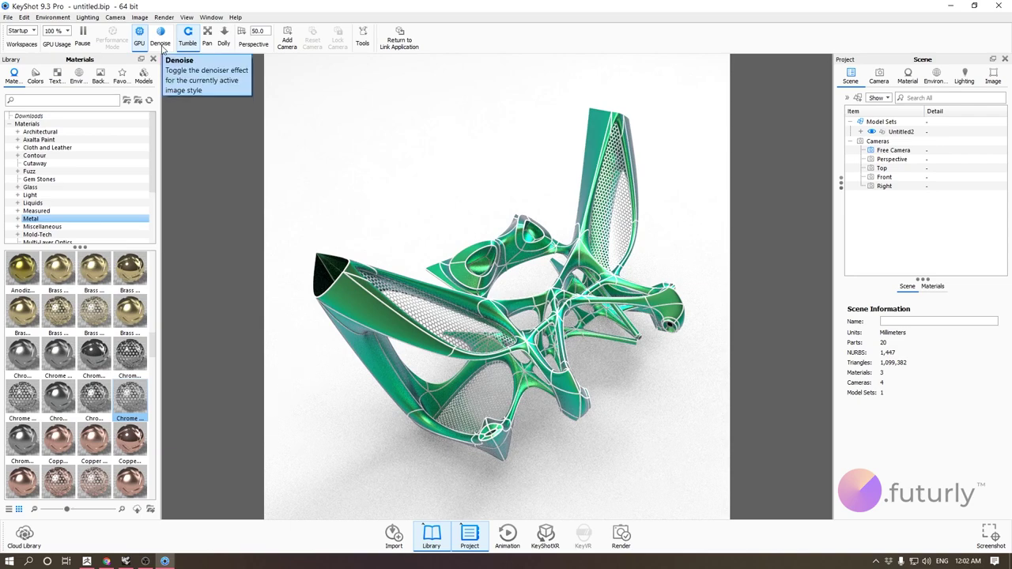
# Step: Try the Denoise effect while viewing the model from several sides, and switch it off again
pyautogui.click(161, 43)
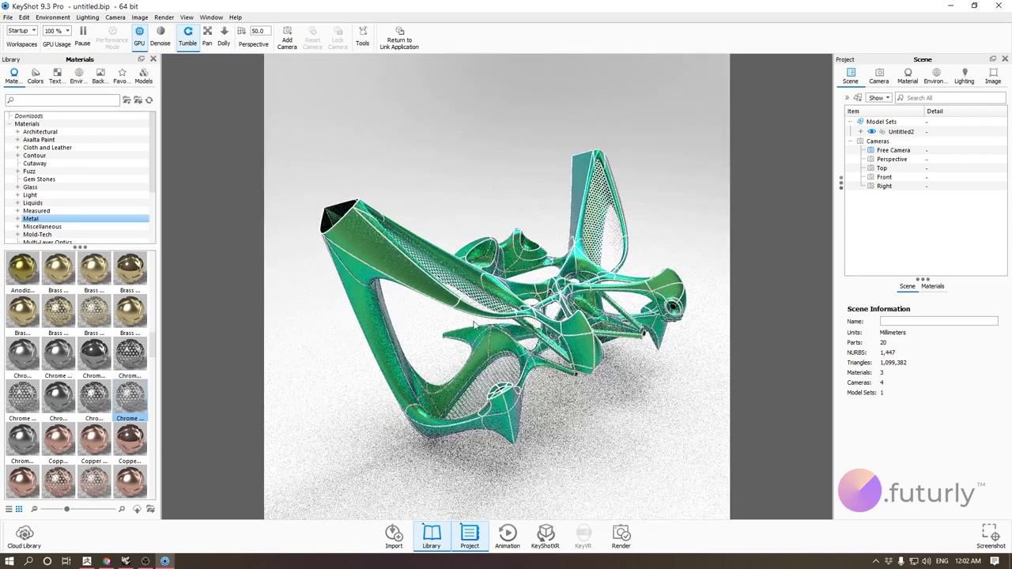
pyautogui.click(161, 44)
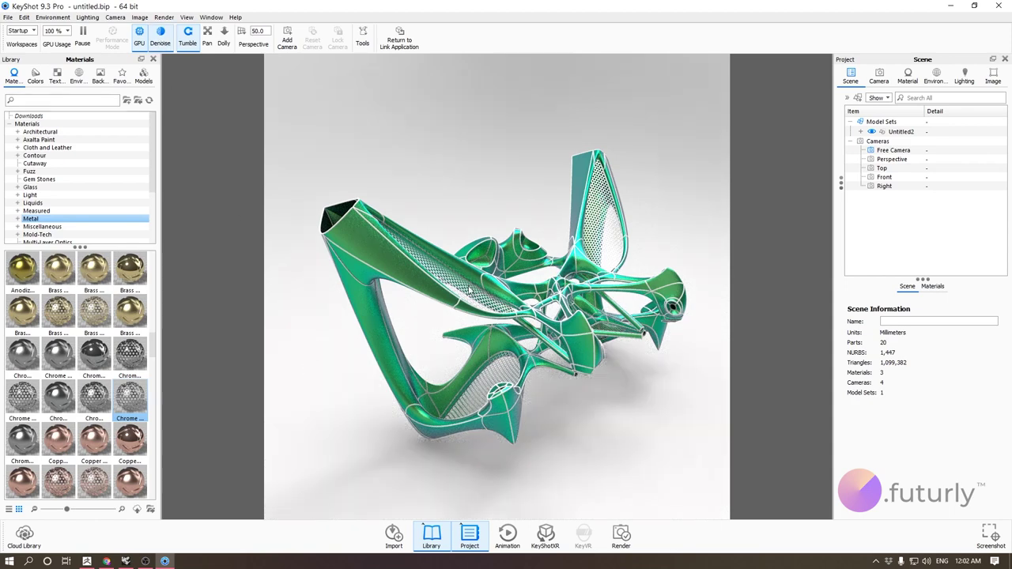
pyautogui.moveTo(401, 419); pyautogui.dragTo(666, 452)
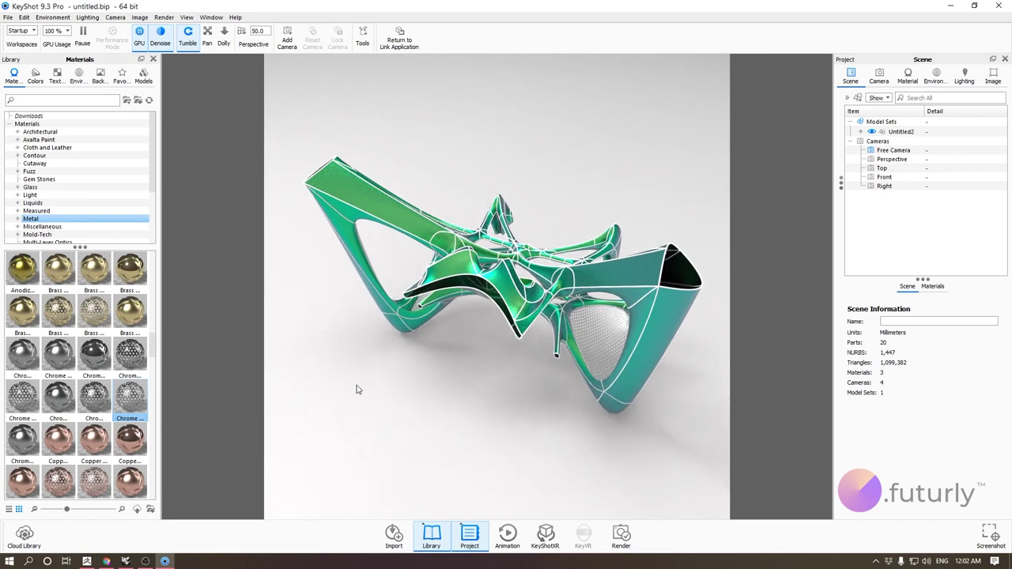
pyautogui.moveTo(357, 389); pyautogui.dragTo(610, 436)
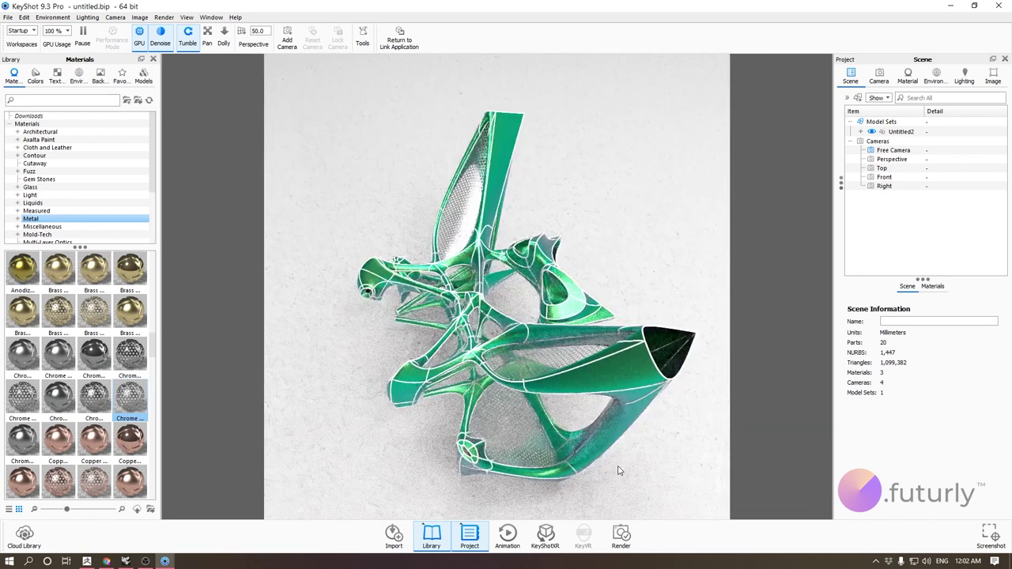
pyautogui.moveTo(620, 471); pyautogui.dragTo(535, 448)
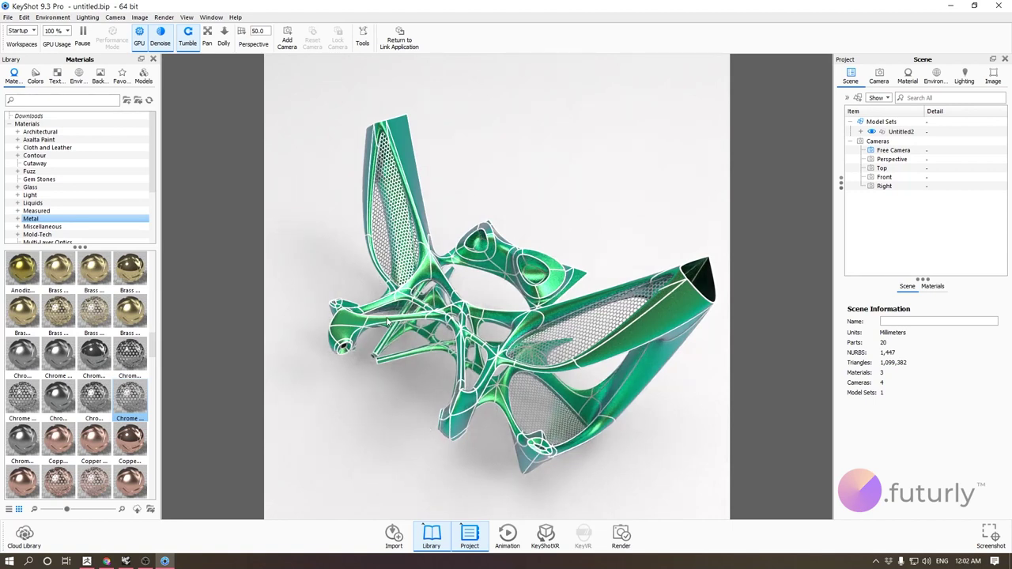
pyautogui.click(161, 40)
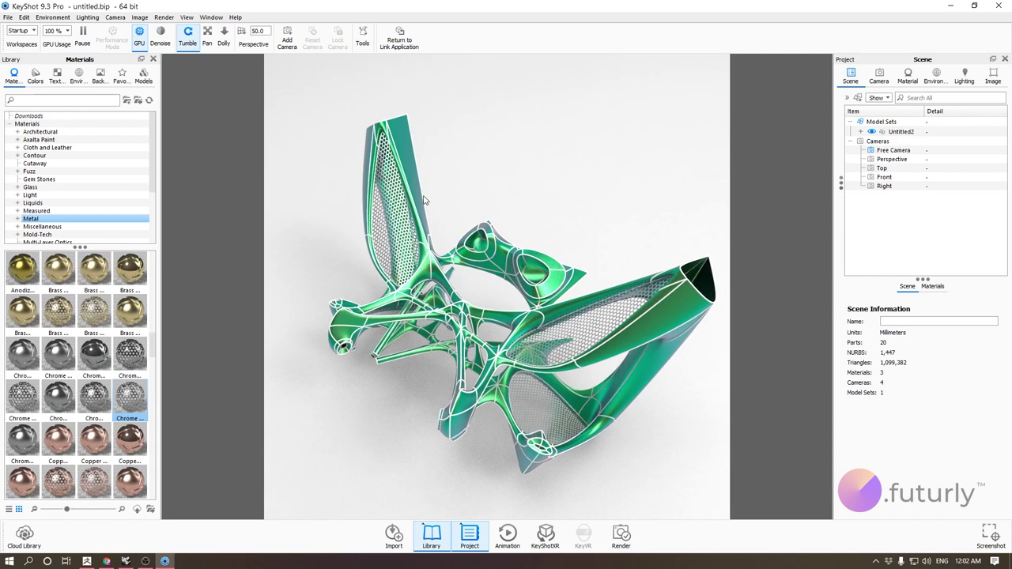
# Step: Set the camera's perspective focal length to 10.0 and reframe the whole model in the view
pyautogui.moveTo(485, 208); pyautogui.dragTo(494, 290)
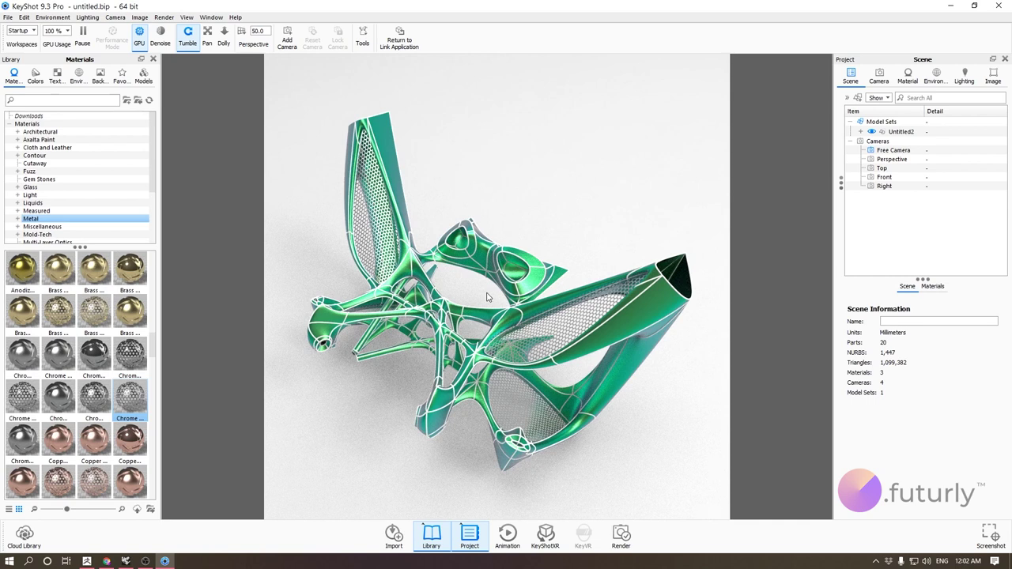
pyautogui.doubleClick(264, 30)
pyautogui.write('10.0')
pyautogui.press('Return')
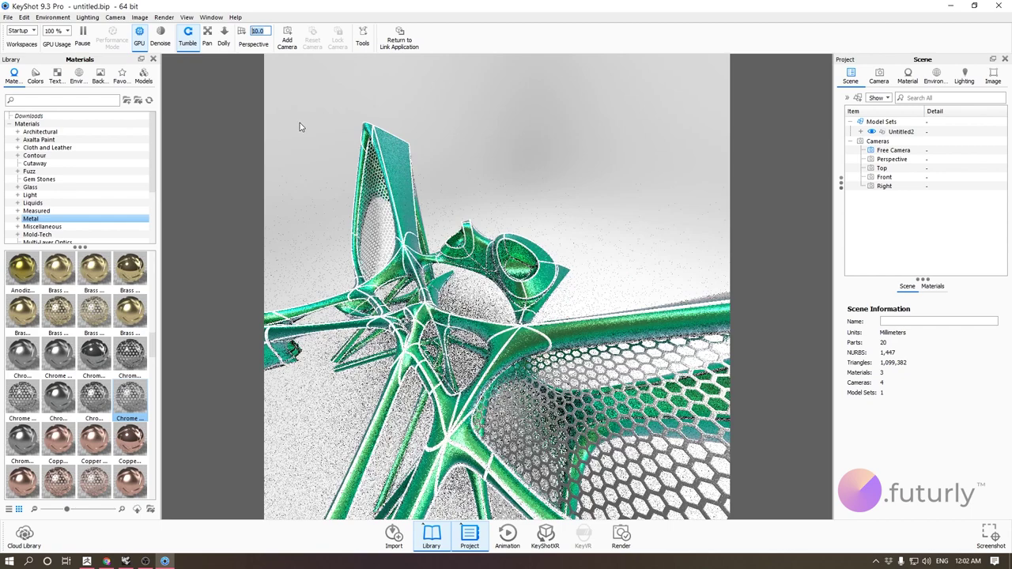
pyautogui.scroll(-6, 550, 282)
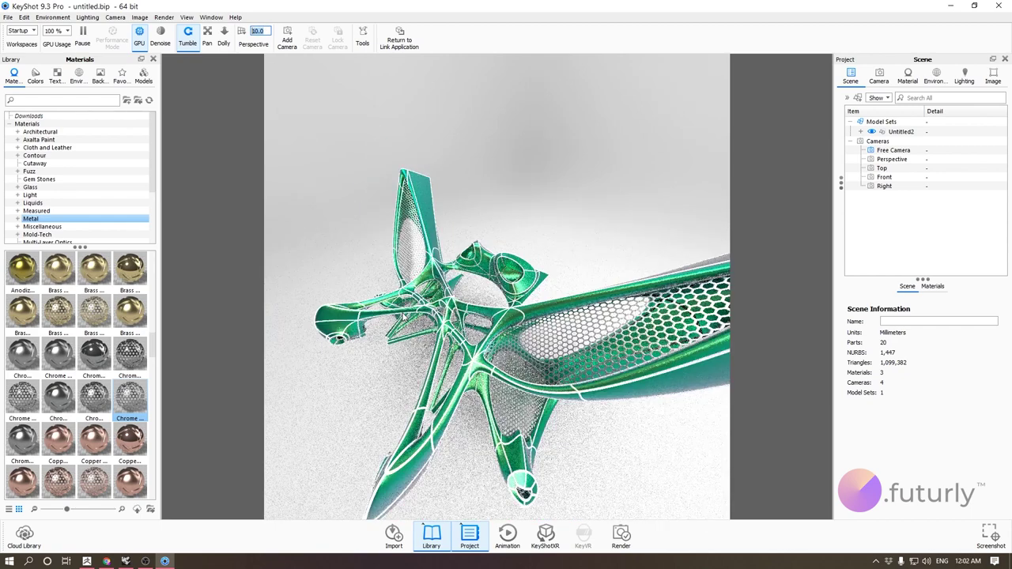
pyautogui.moveTo(550, 283); pyautogui.dragTo(483, 261)
pyautogui.scroll(2, 522, 294)
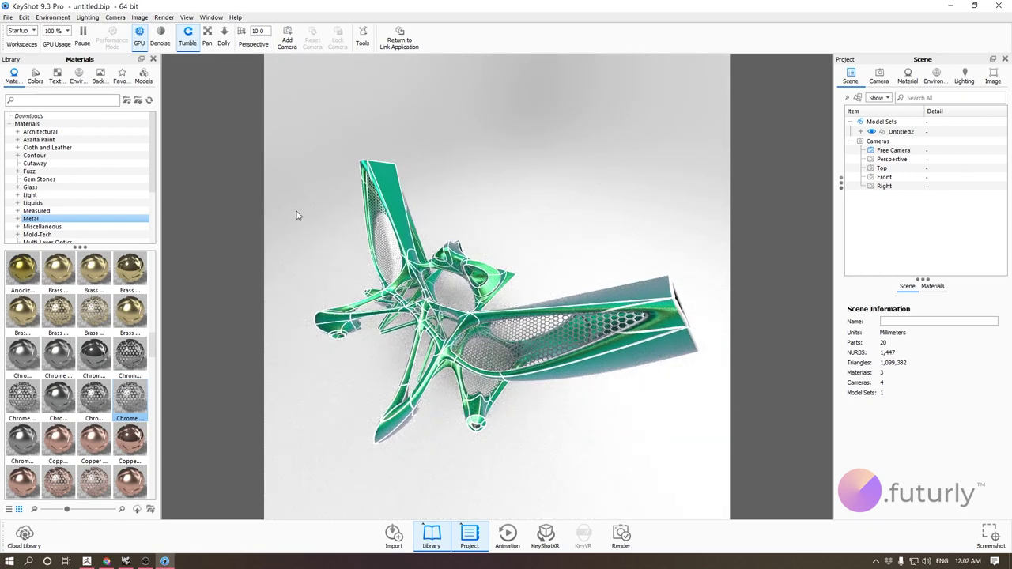
# Step: Try a perspective focal length of 100 for the camera and check the model from a higher angle
pyautogui.moveTo(270, 30); pyautogui.dragTo(246, 32)
pyautogui.write('100')
pyautogui.press('Return')
pyautogui.moveTo(437, 403); pyautogui.dragTo(524, 335)
pyautogui.scroll(2, 443, 343)
pyautogui.scroll(-2, 496, 333)
pyautogui.scroll(2, 497, 332)
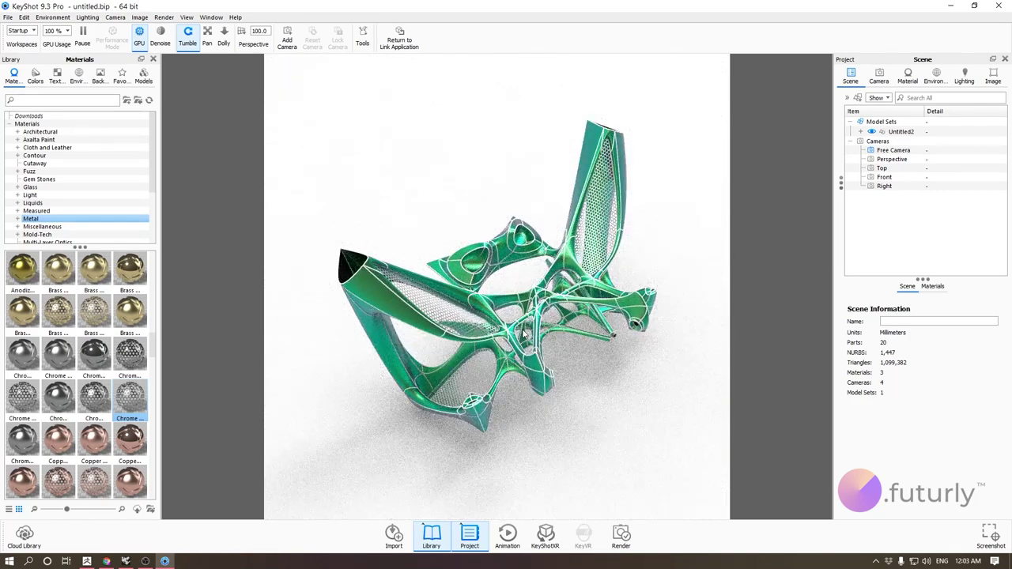
# Step: Set the camera's perspective focal length to 50
pyautogui.click(268, 30)
pyautogui.write('50')
pyautogui.click(420, 168)
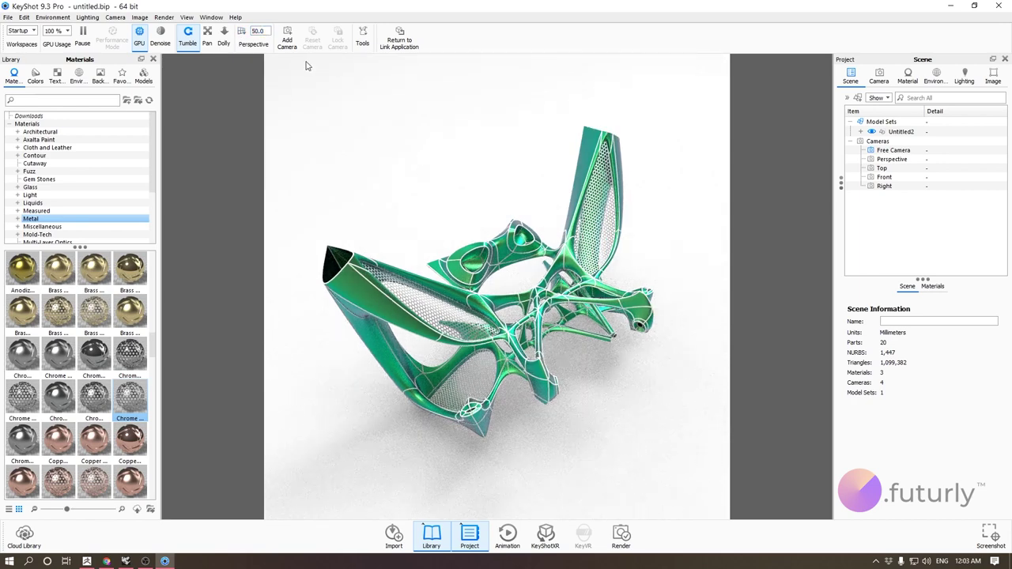
# Step: Orbit to a low three-quarter view of the model, save it as a new camera, and show the camera settings
pyautogui.moveTo(378, 237)
pyautogui.mouseDown()
pyautogui.moveTo(392, 202)
pyautogui.moveTo(398, 233)
pyautogui.mouseUp()
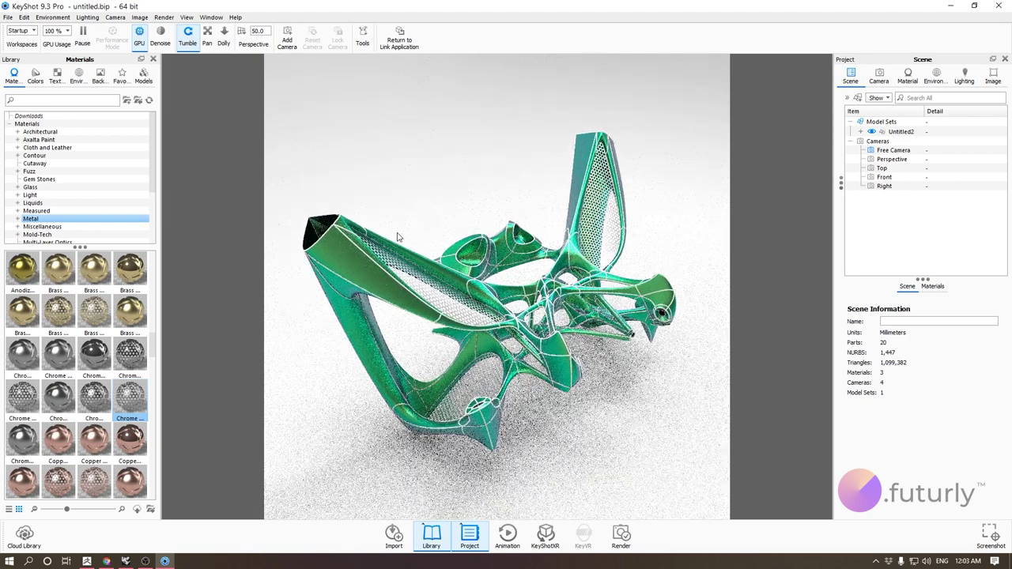
pyautogui.moveTo(427, 366); pyautogui.dragTo(306, 125)
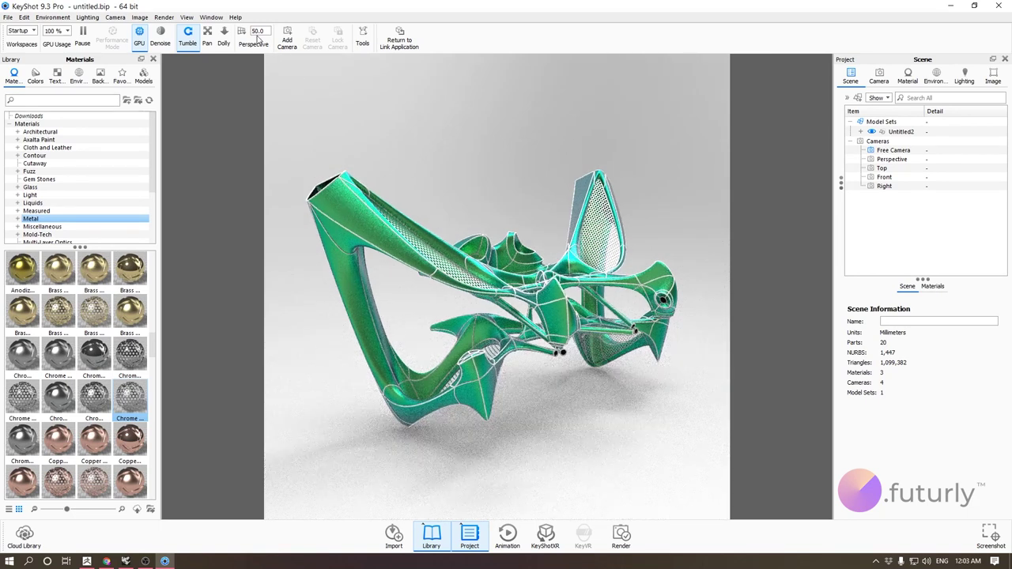
pyautogui.click(287, 37)
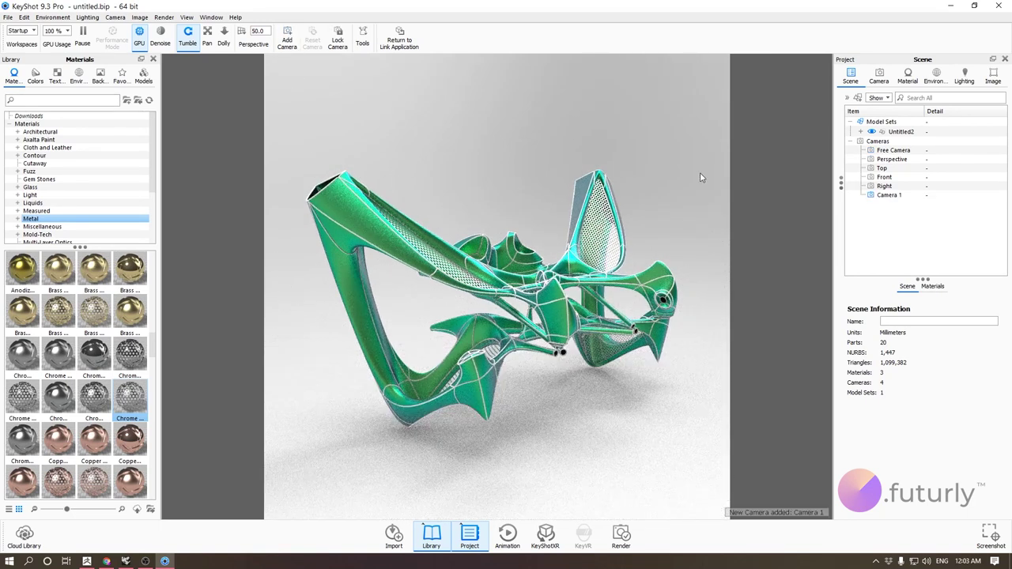
pyautogui.click(879, 77)
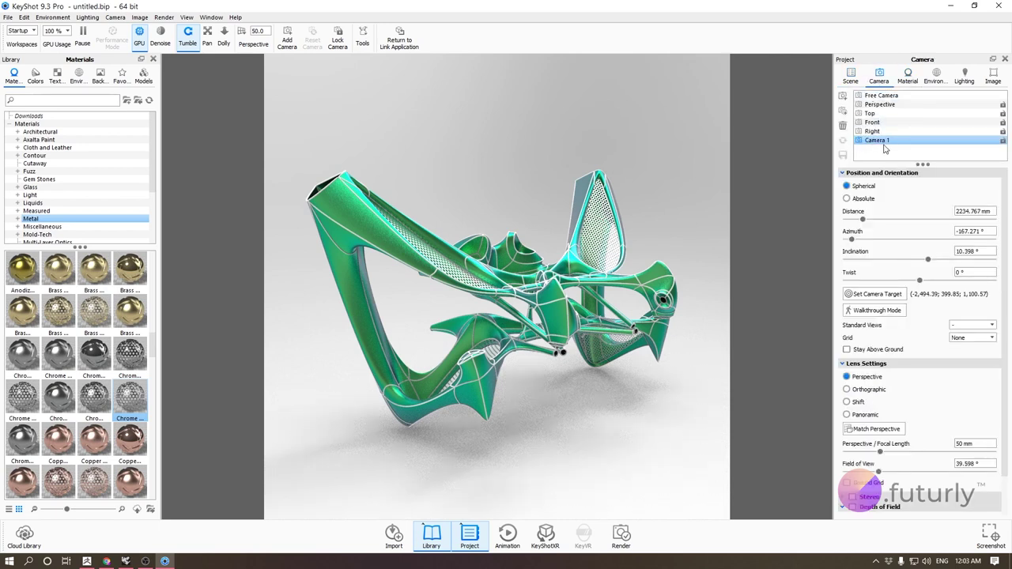
# Step: Look around the model with the Free Camera and return to the saved view of Camera 1
pyautogui.moveTo(504, 172); pyautogui.dragTo(648, 195)
pyautogui.click(875, 98)
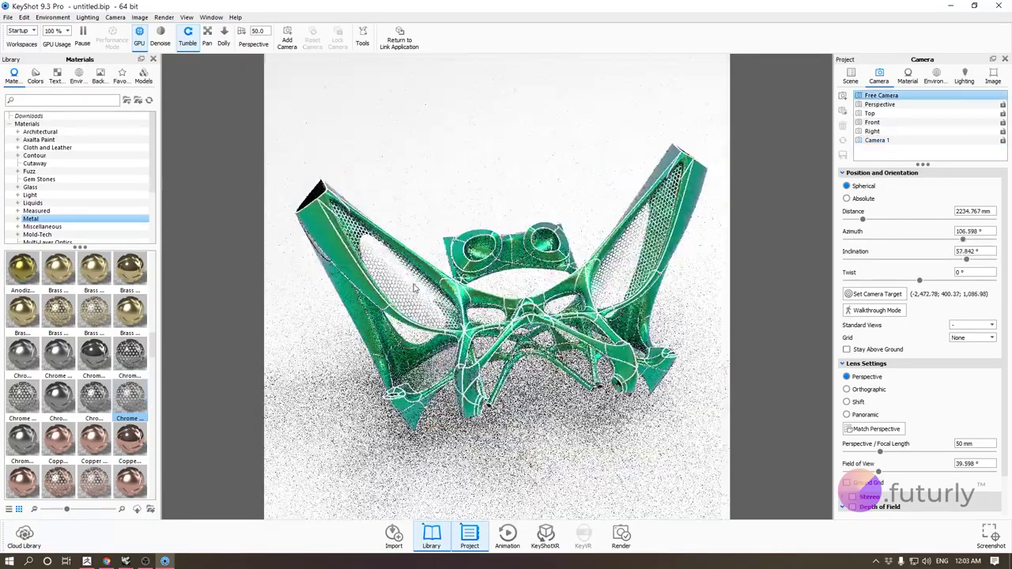
pyautogui.moveTo(412, 289); pyautogui.dragTo(554, 372)
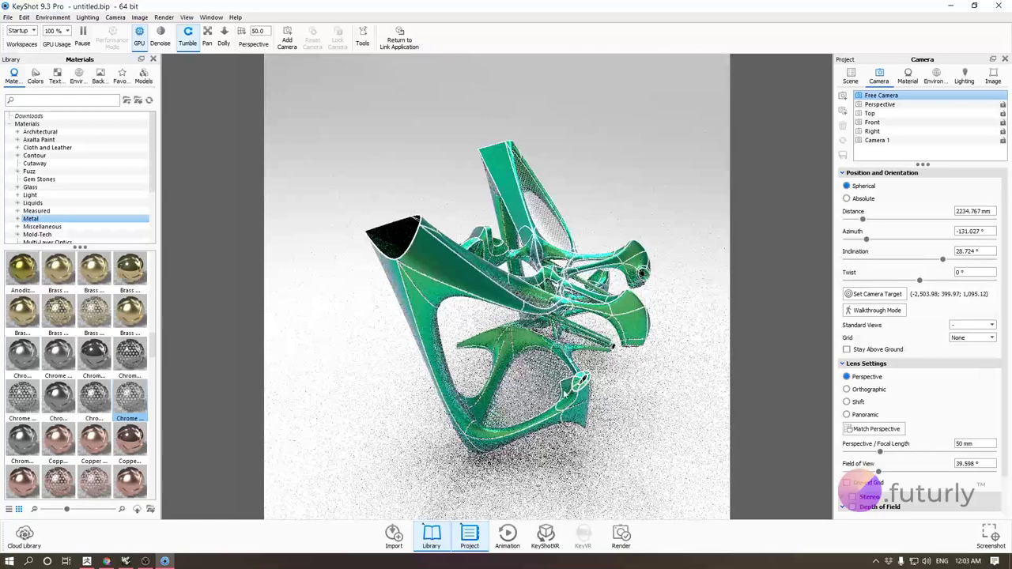
pyautogui.click(877, 140)
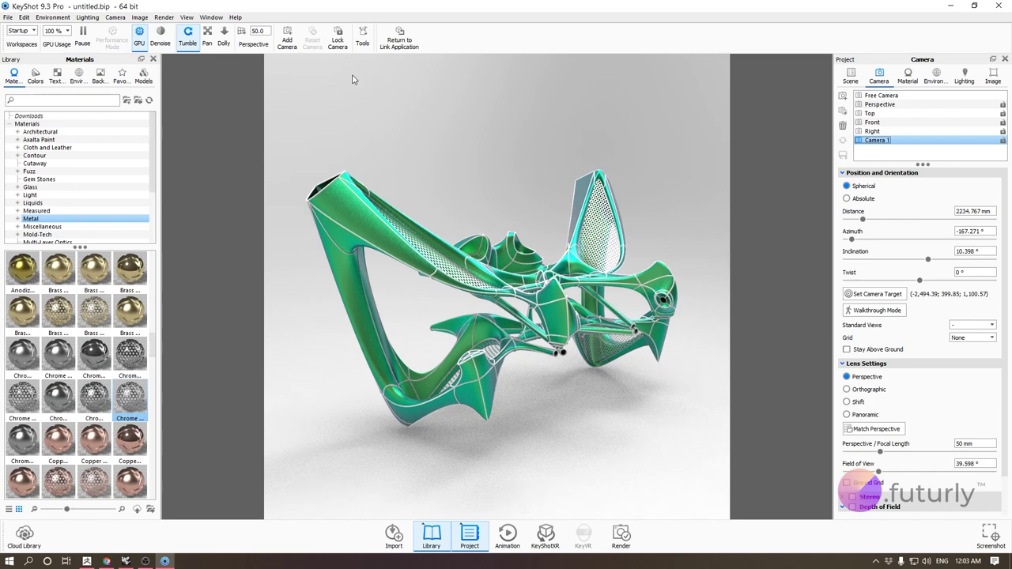
# Step: Try the lock on Camera 1, orbit away with it unlocked, and restore the camera's saved view
pyautogui.click(340, 41)
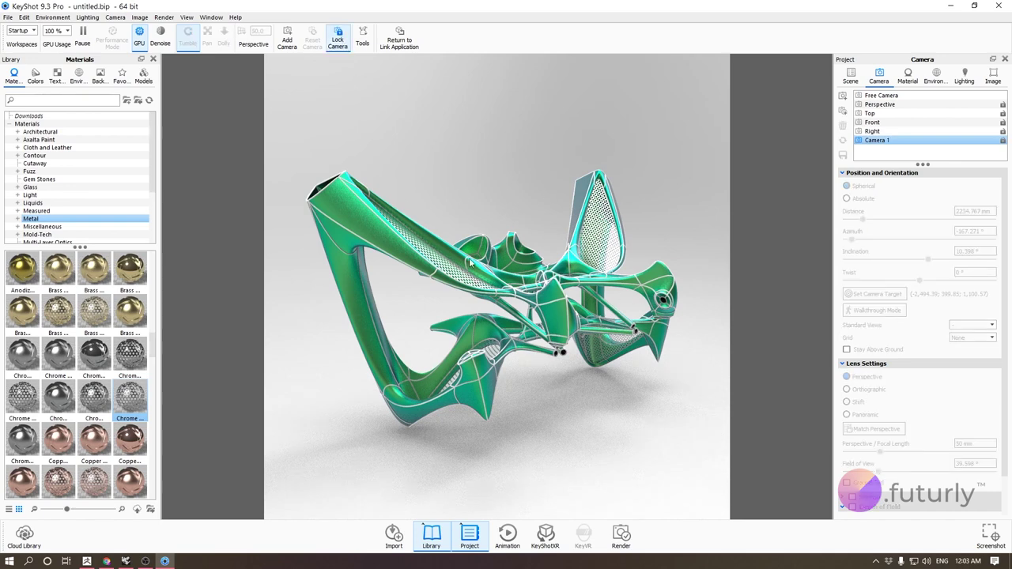
pyautogui.click(338, 41)
pyautogui.moveTo(442, 197); pyautogui.dragTo(451, 319)
pyautogui.moveTo(451, 320); pyautogui.dragTo(532, 323, button='middle')
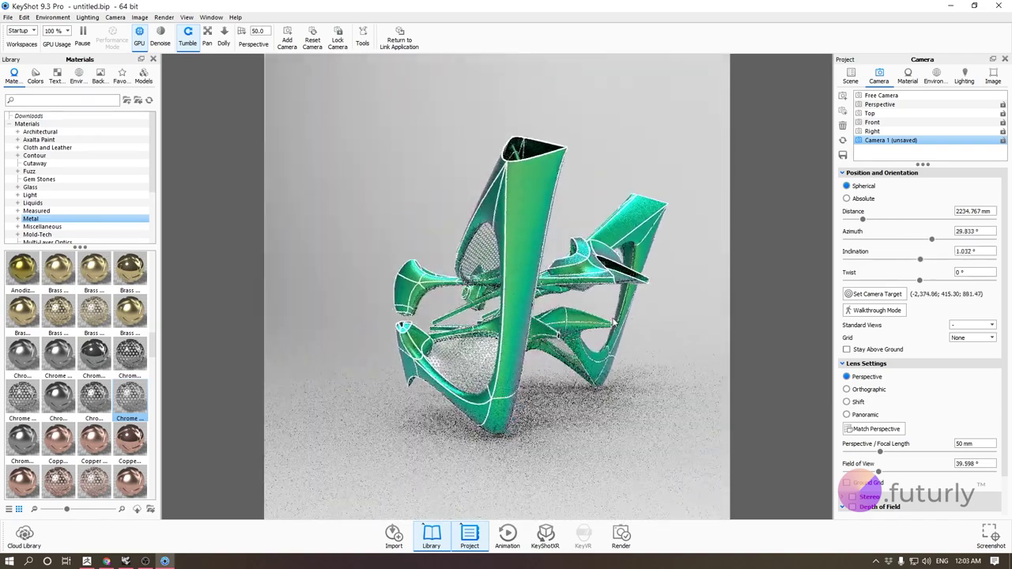
pyautogui.moveTo(531, 323); pyautogui.dragTo(514, 323)
pyautogui.moveTo(514, 323); pyautogui.dragTo(502, 327, button='middle')
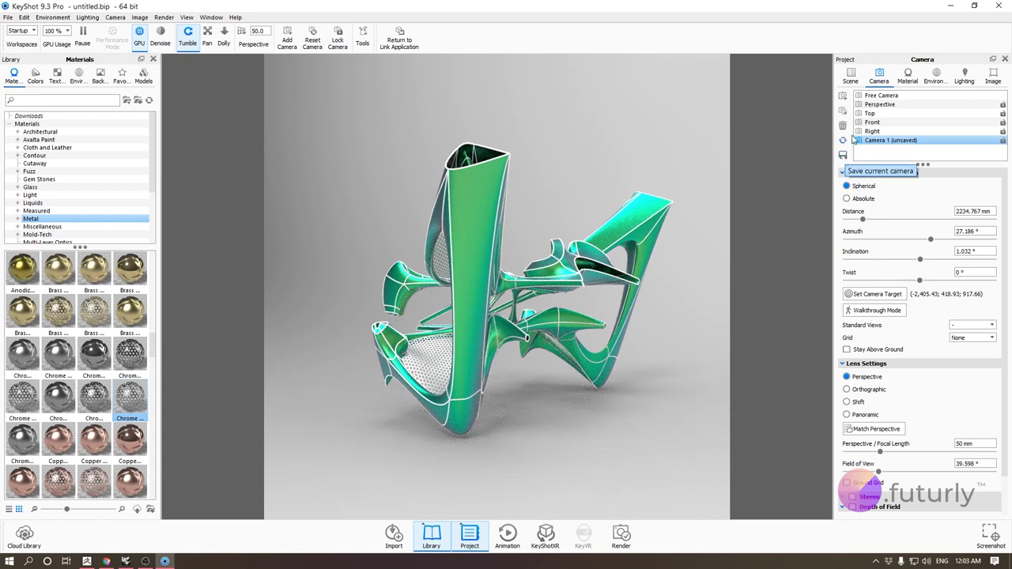
pyautogui.click(854, 138)
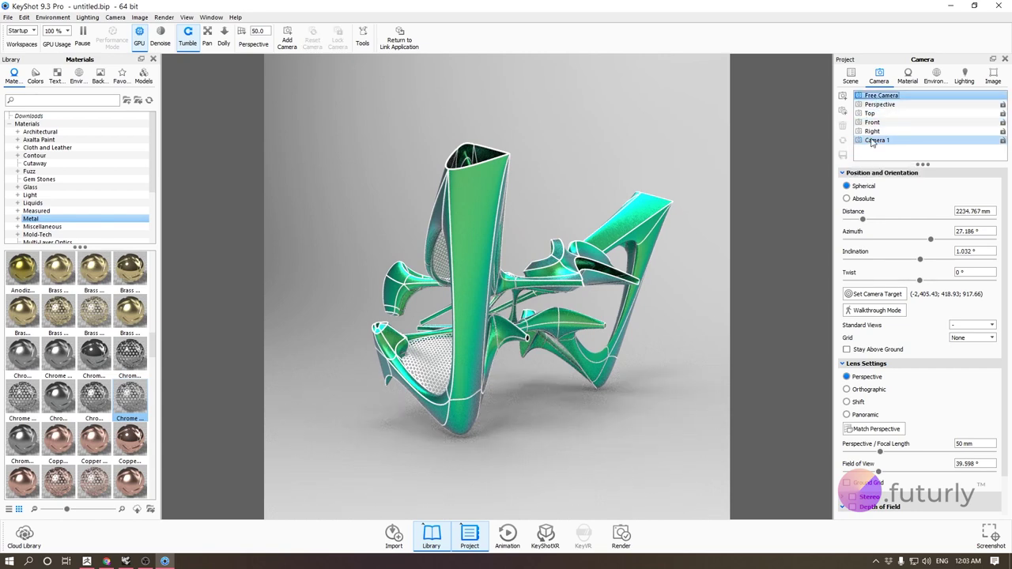
pyautogui.click(874, 140)
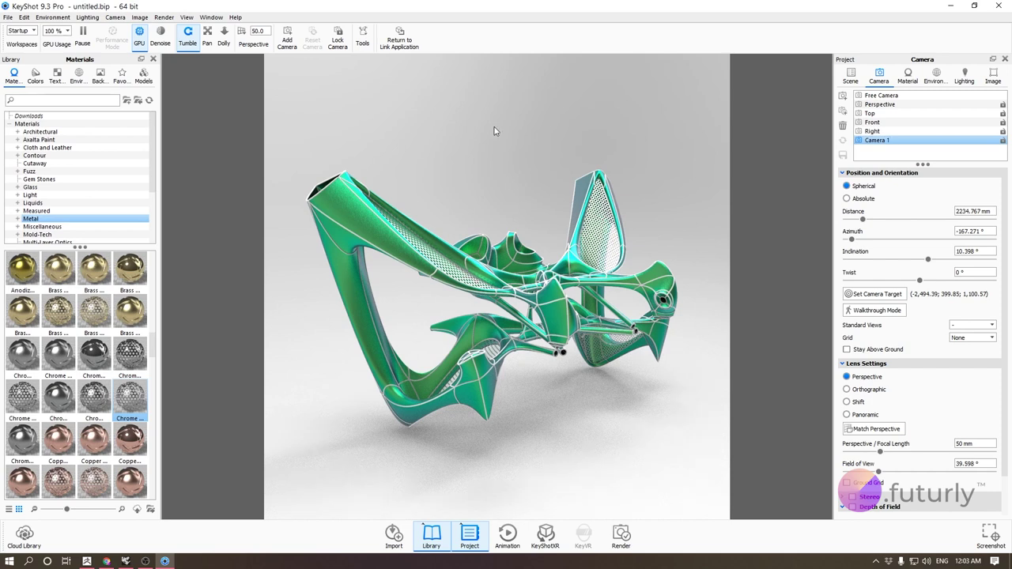
# Step: Switch to Rhino and select the mesh of the model's main frame
pyautogui.hotkey('alt', 'Tab')
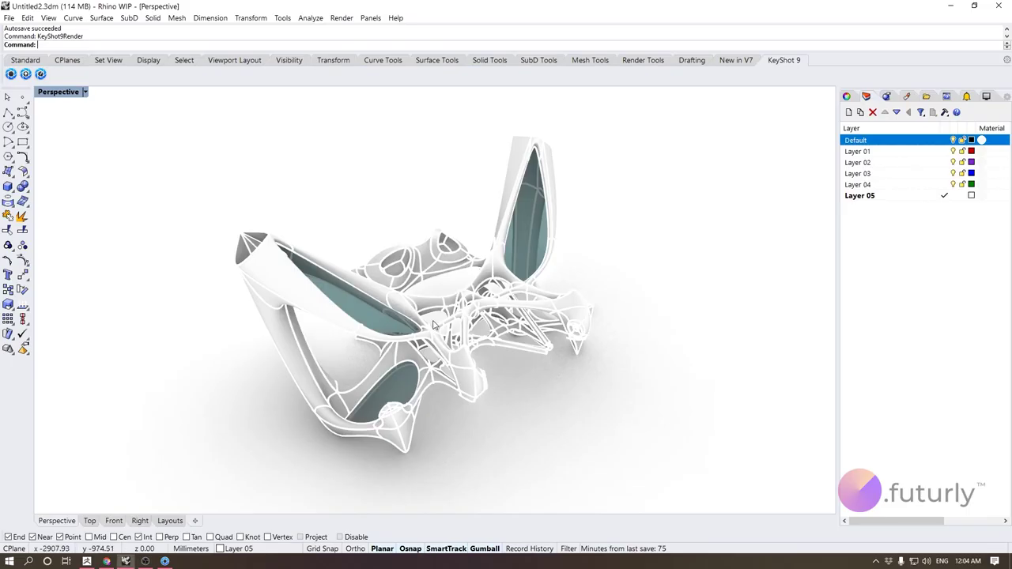
pyautogui.moveTo(657, 246); pyautogui.dragTo(626, 310, button='right')
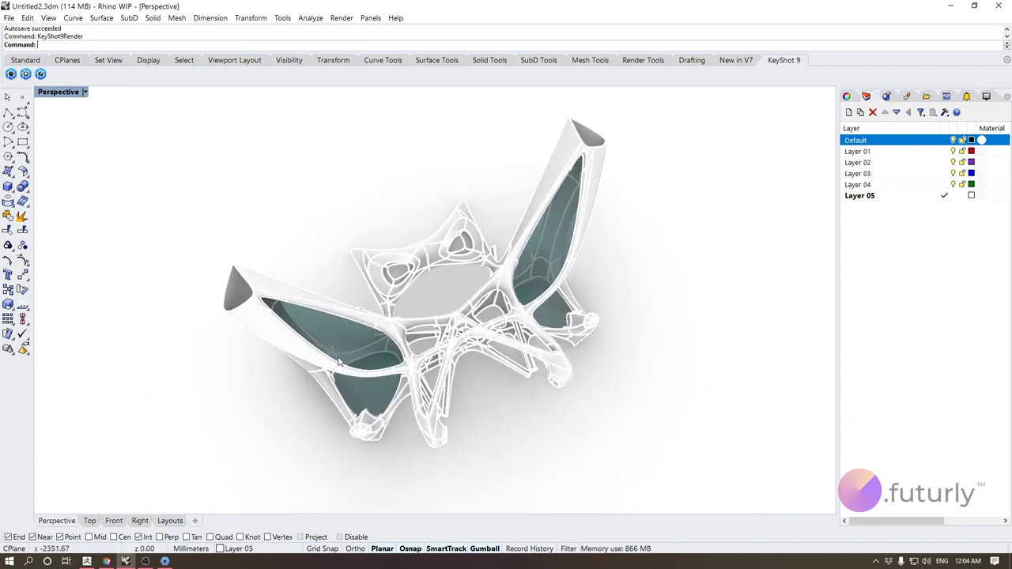
pyautogui.scroll(-3, 329, 344)
pyautogui.scroll(6, 330, 344)
pyautogui.scroll(2, 330, 345)
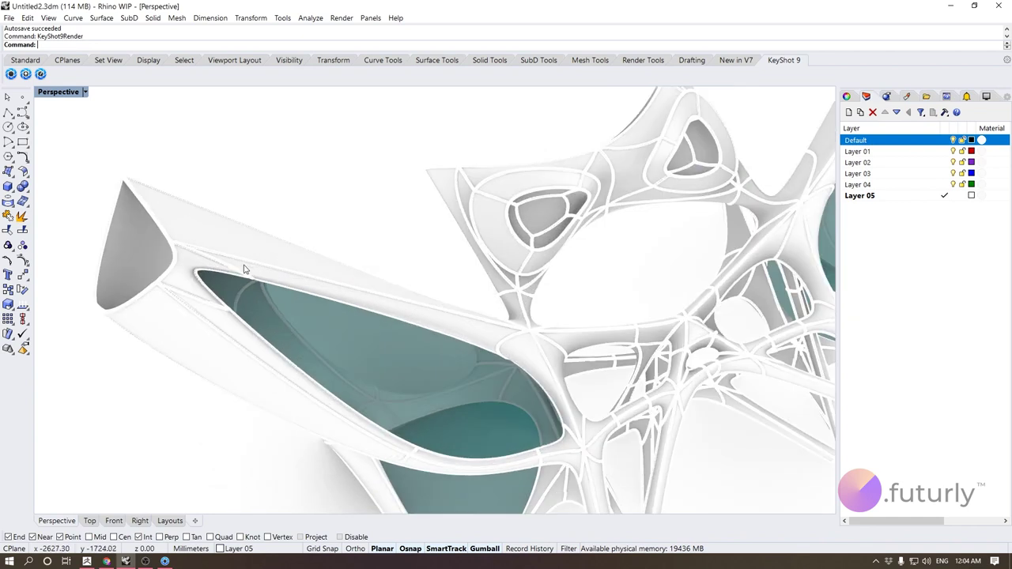
pyautogui.click(333, 280)
pyautogui.scroll(-5, 351, 252)
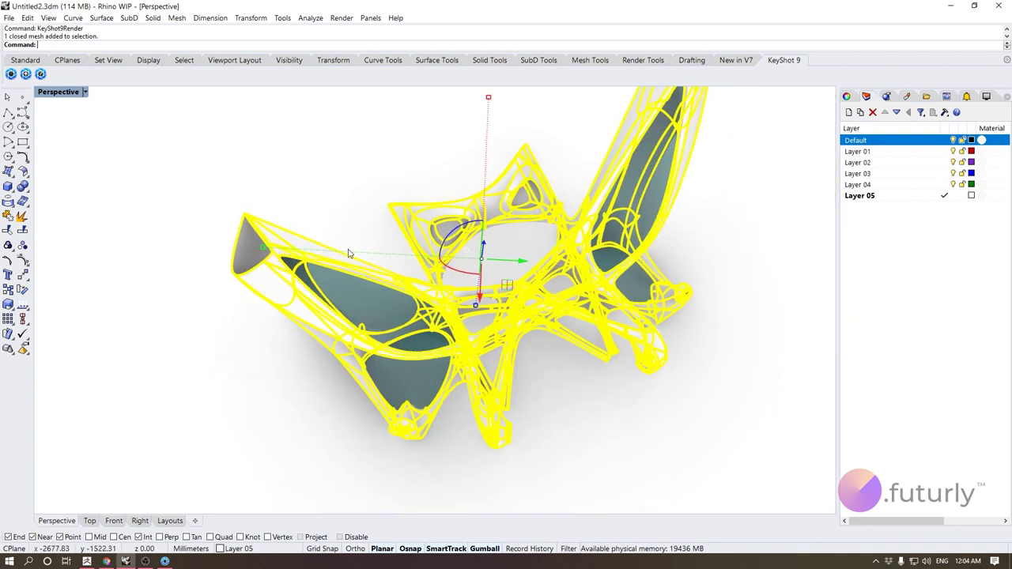
# Step: Select all of the model's curves, surfaces and meshes and stretch them vertically with the gumball's scale handle
pyautogui.moveTo(350, 253); pyautogui.dragTo(498, 316, button='right')
pyautogui.scroll(-3, 497, 312)
pyautogui.moveTo(683, 421); pyautogui.dragTo(332, 163)
pyautogui.scroll(2, 501, 301)
pyautogui.moveTo(502, 300); pyautogui.dragTo(480, 398, button='right')
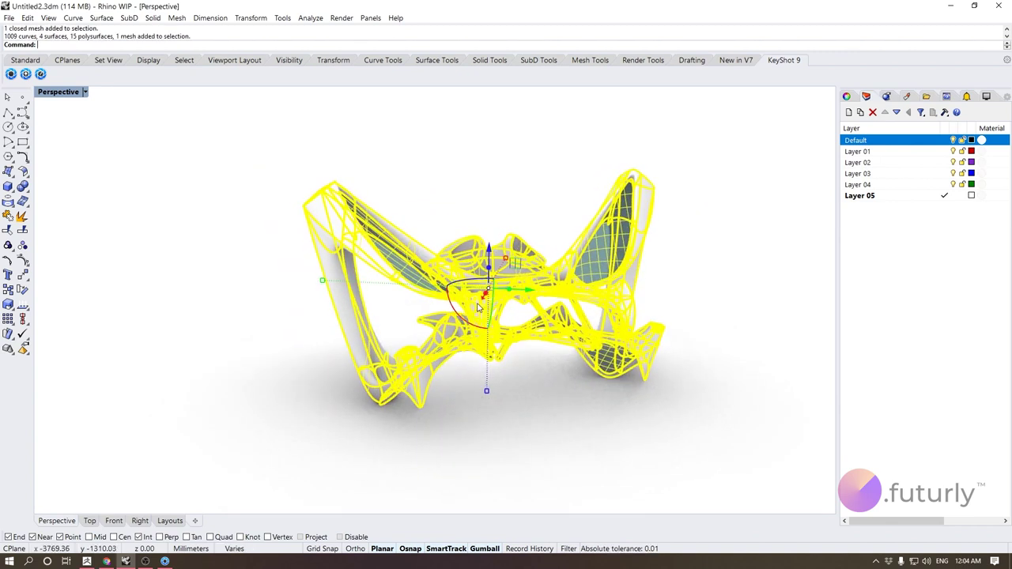
pyautogui.moveTo(480, 325); pyautogui.dragTo(481, 360, button='right')
pyautogui.moveTo(481, 352); pyautogui.dragTo(485, 385)
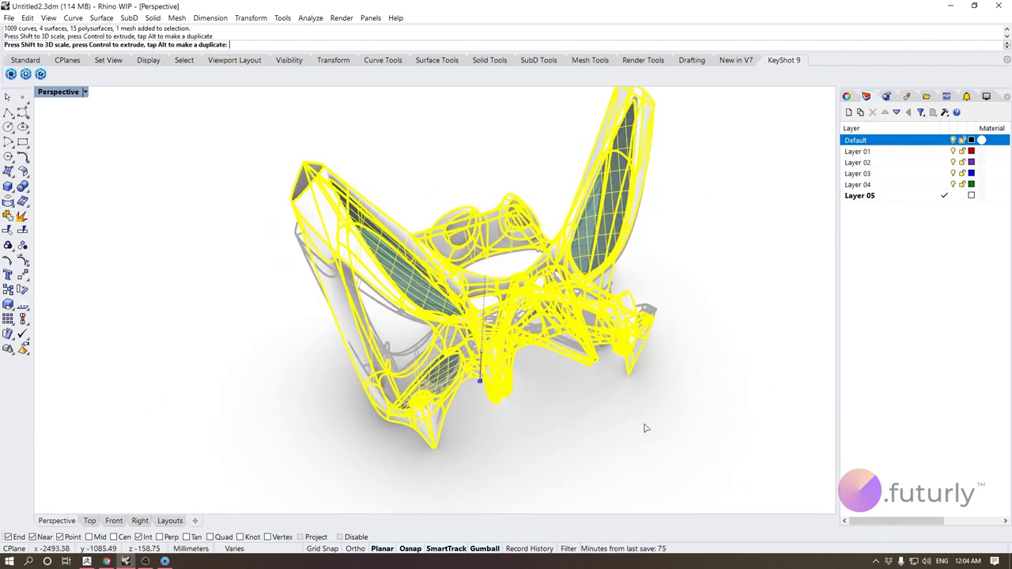
pyautogui.click(631, 432)
pyautogui.moveTo(632, 433); pyautogui.dragTo(446, 445, button='right')
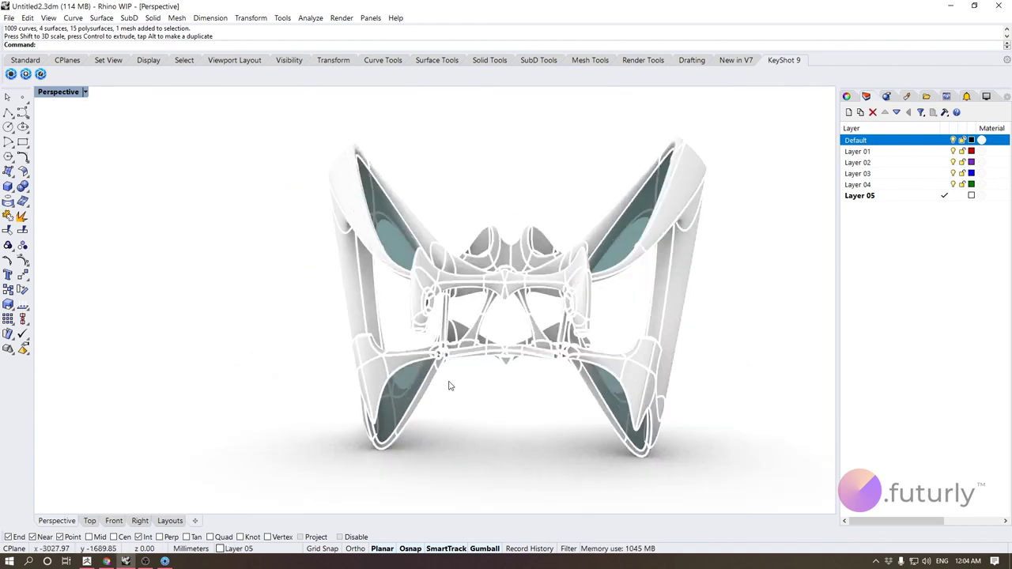
pyautogui.moveTo(448, 385); pyautogui.dragTo(462, 352, button='right')
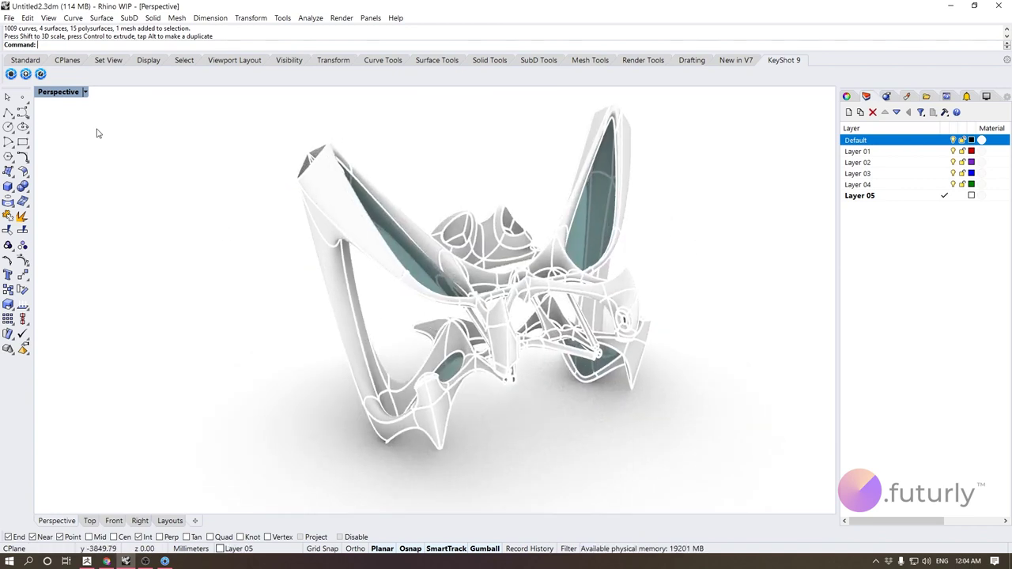
# Step: Send the modified geometry to KeyShot with a Live Linking update, and check the updated model there from several angles
pyautogui.click(26, 75)
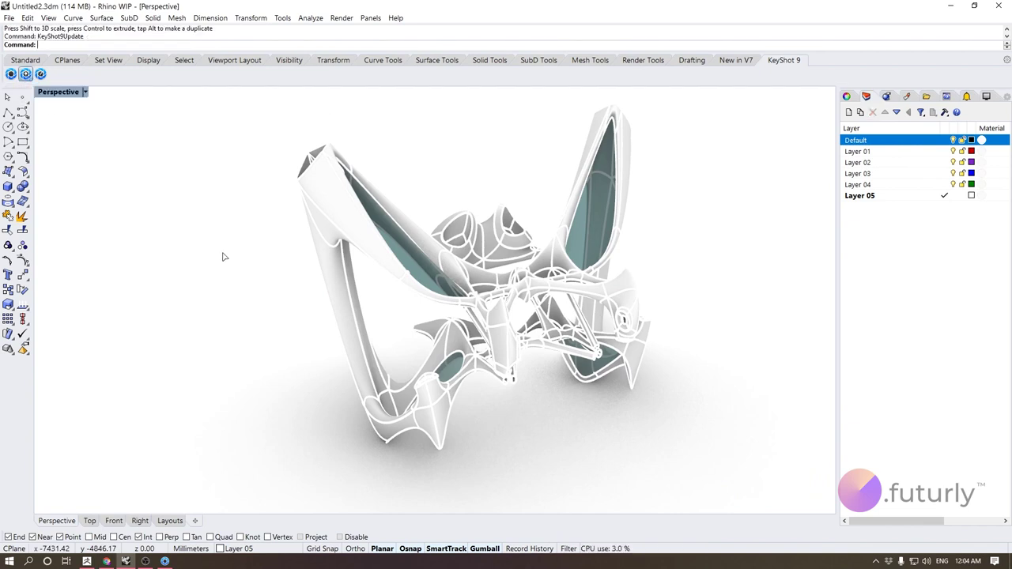
pyautogui.hotkey('alt', 'Tab')
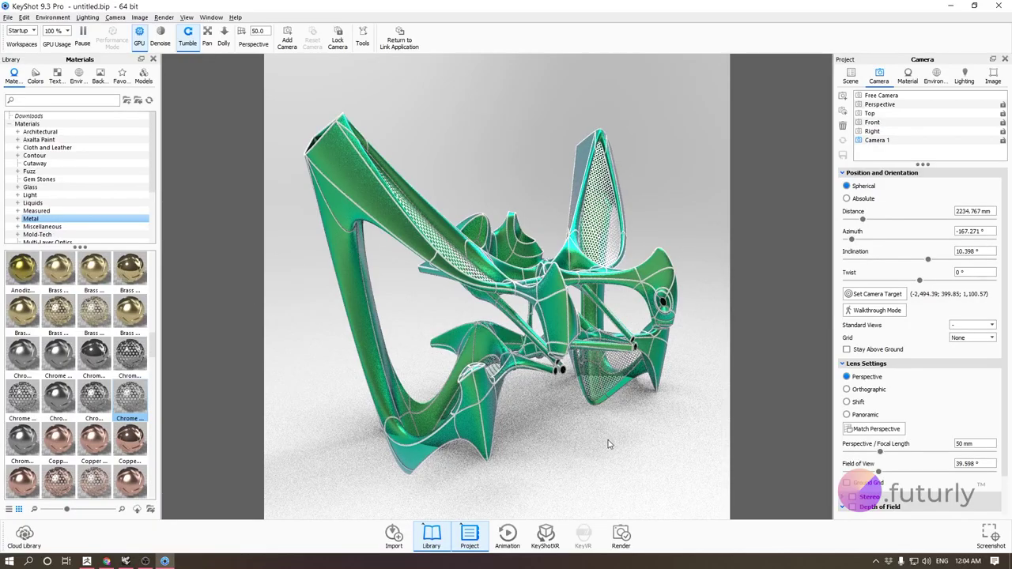
pyautogui.moveTo(608, 445); pyautogui.dragTo(562, 406)
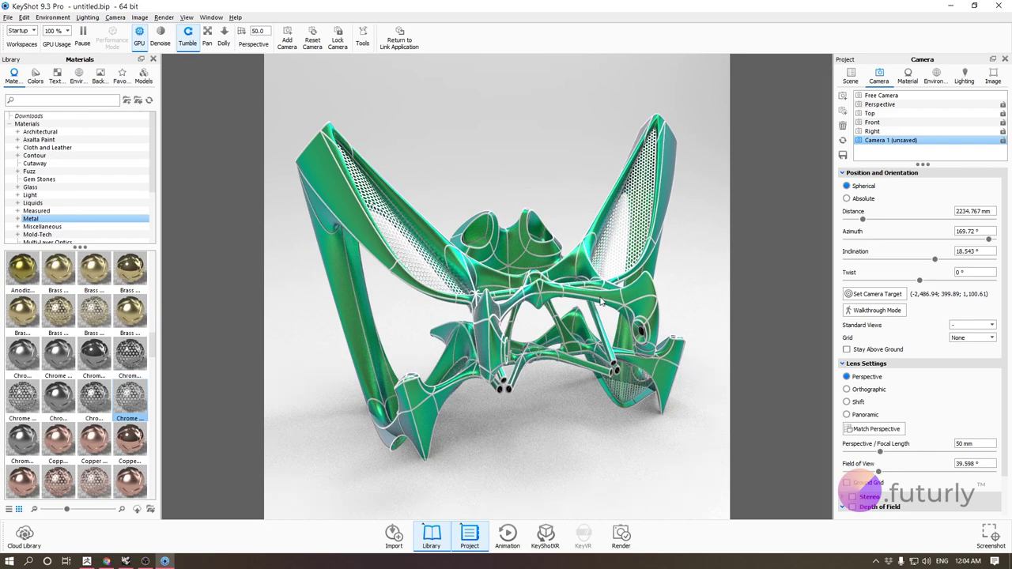
pyautogui.moveTo(456, 386); pyautogui.dragTo(648, 447)
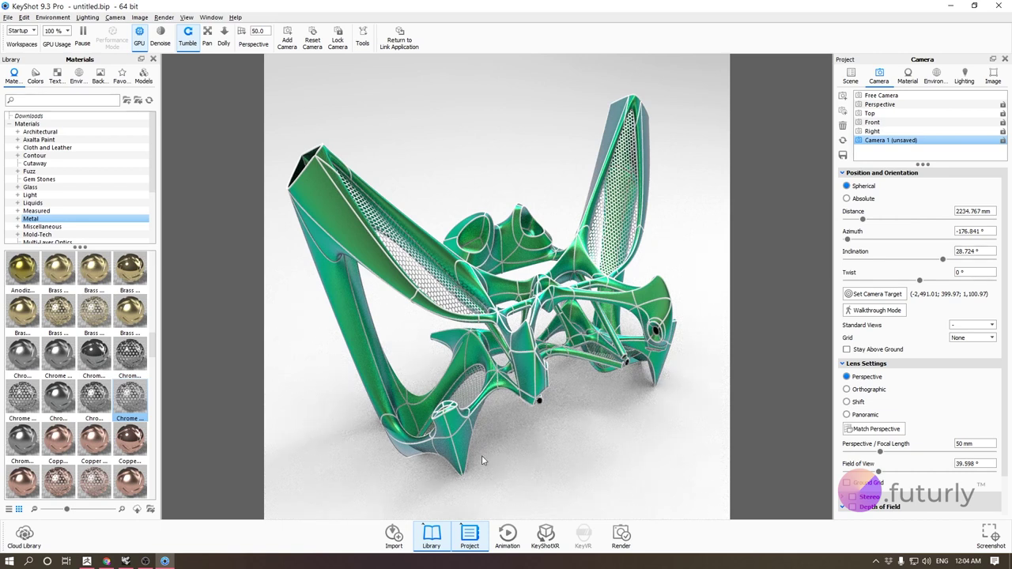
# Step: Switch to the browser and review the KeyShot 9 for ZBrush page, including its download options, HD and Pro editions and prices
pyautogui.click(106, 562)
pyautogui.click(211, 9)
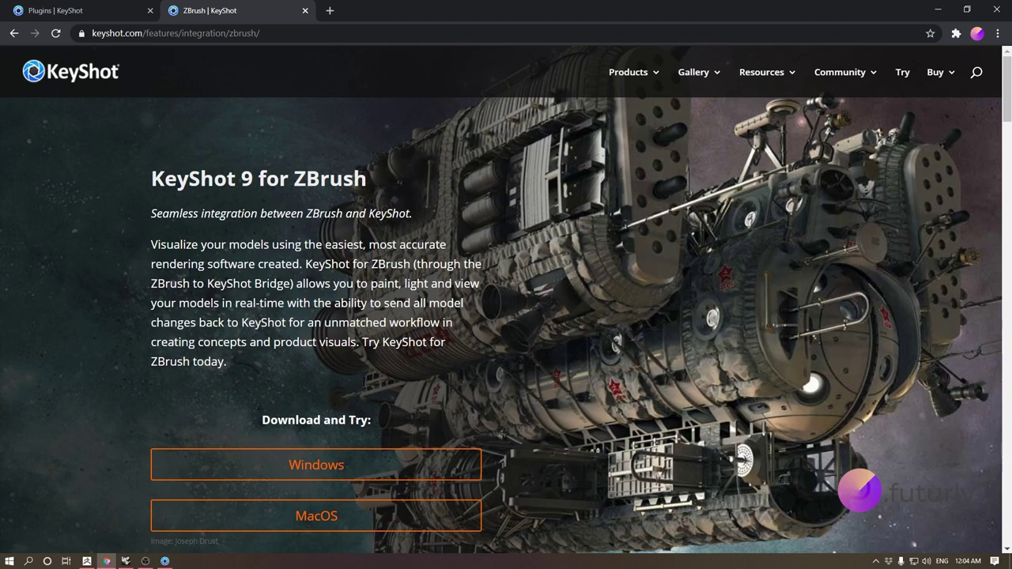
pyautogui.scroll(-6, 197, 225)
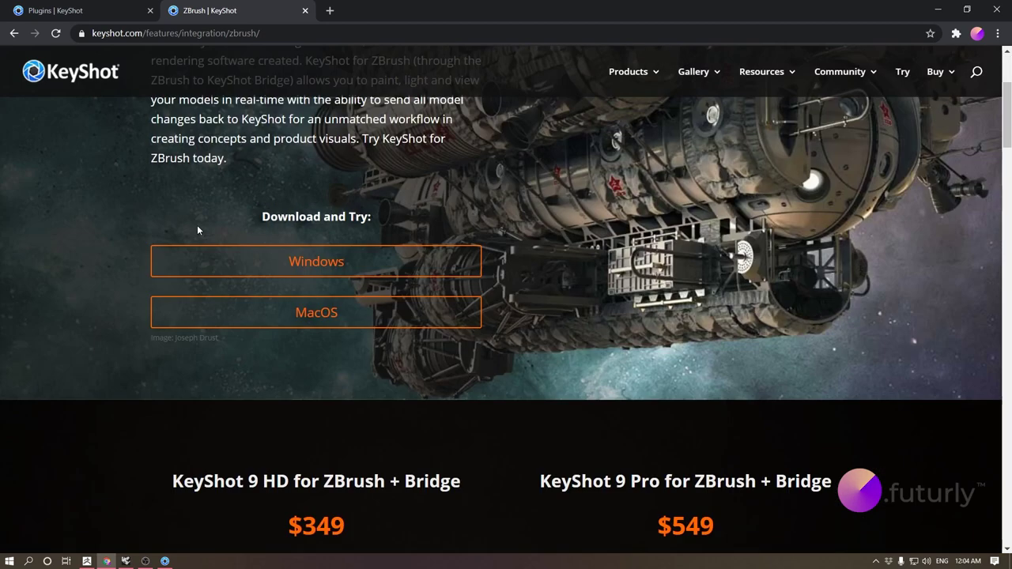
pyautogui.scroll(1, 220, 261)
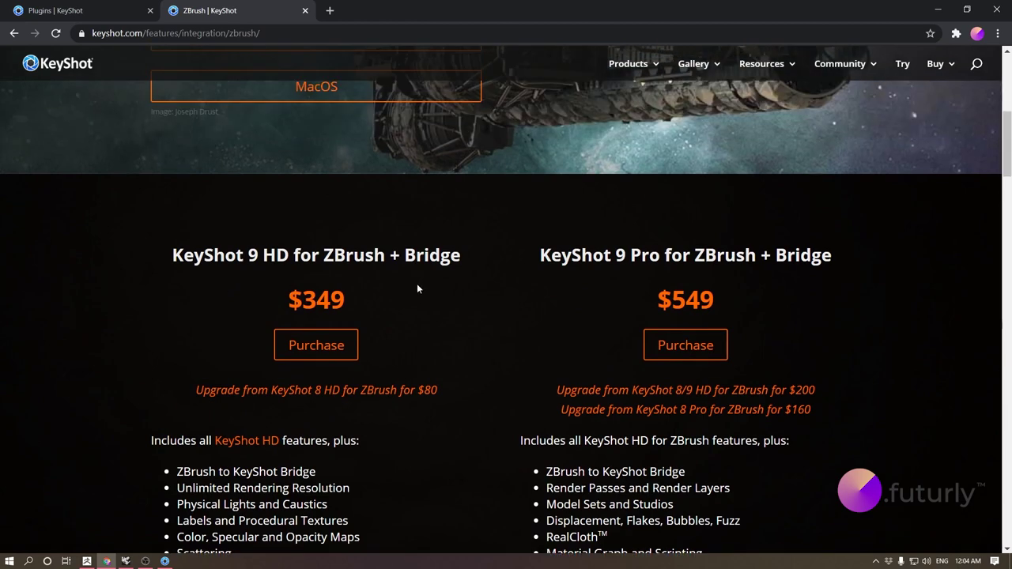
pyautogui.scroll(5, 264, 336)
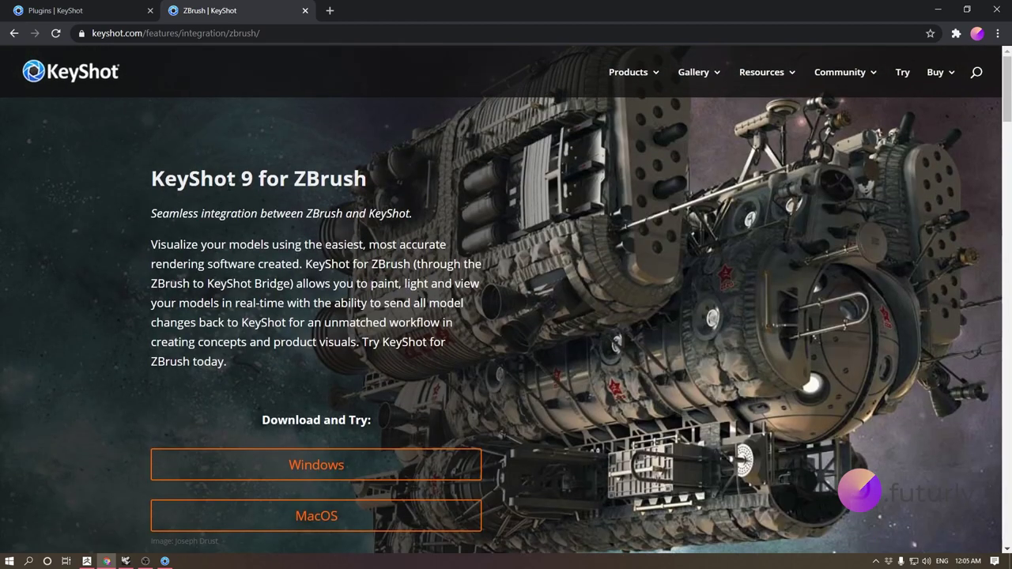
pyautogui.scroll(-4, 279, 427)
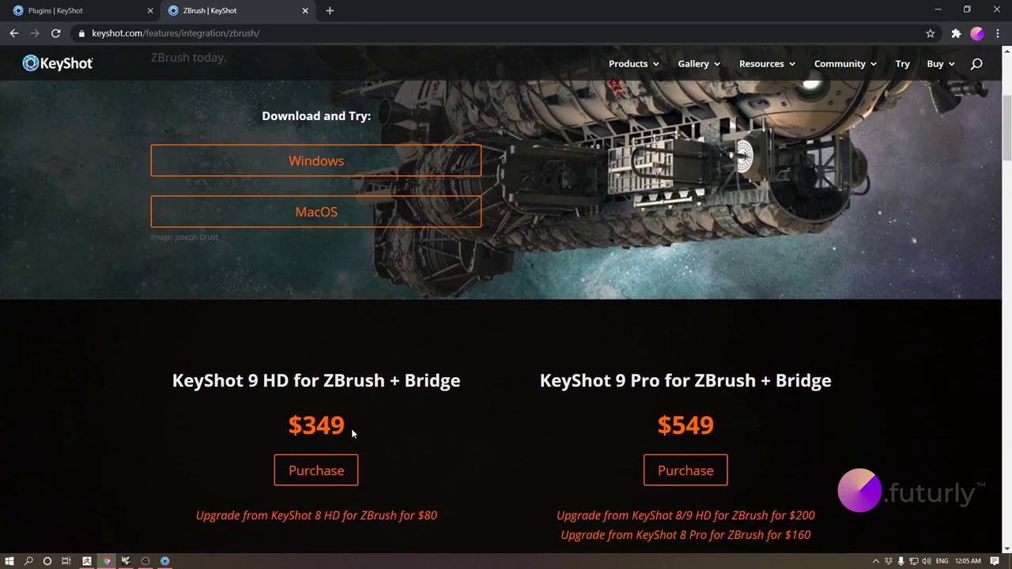
pyautogui.scroll(-2, 351, 429)
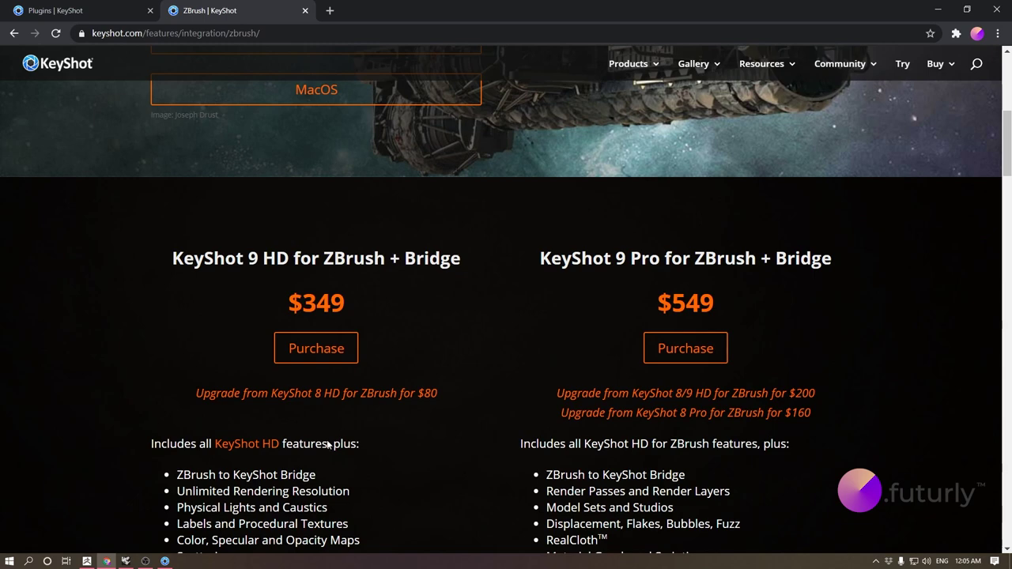
pyautogui.scroll(5, 211, 370)
pyautogui.scroll(1, 210, 374)
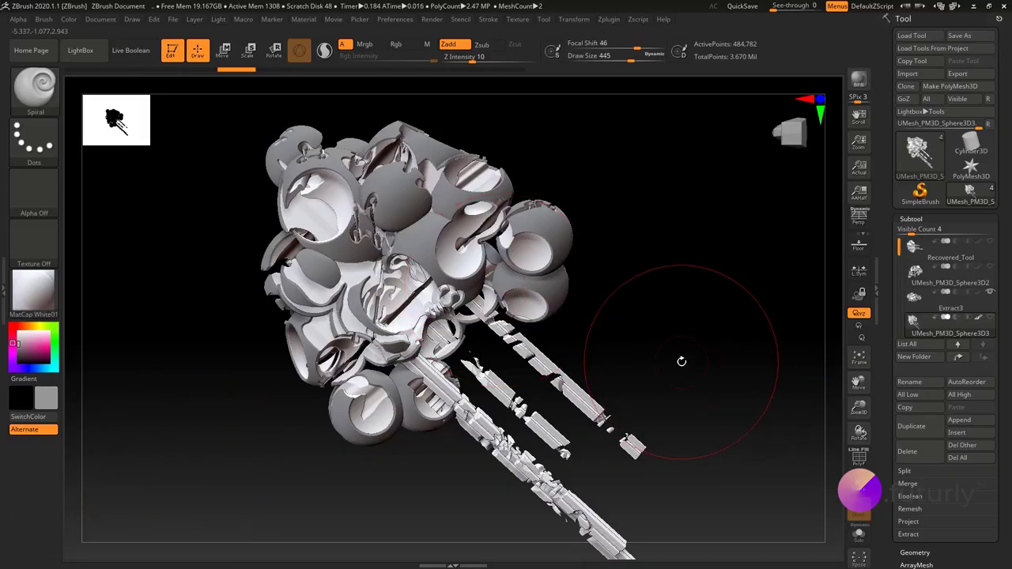
# Step: Switch to ZBrush and inspect the sculpted sphere cluster from different angles
pyautogui.moveTo(682, 362)
pyautogui.mouseDown()
pyautogui.moveTo(715, 479)
pyautogui.moveTo(696, 344)
pyautogui.moveTo(633, 332)
pyautogui.mouseUp()
pyautogui.moveTo(554, 316)
pyautogui.mouseDown()
pyautogui.moveTo(621, 261)
pyautogui.moveTo(488, 401)
pyautogui.moveTo(518, 380)
pyautogui.mouseUp()
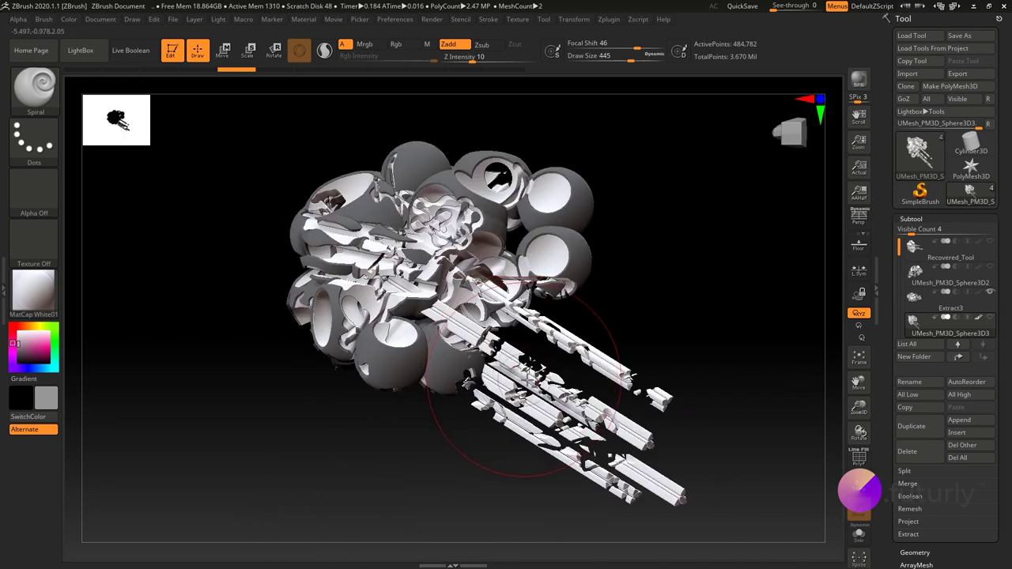
pyautogui.moveTo(584, 340)
pyautogui.mouseDown()
pyautogui.moveTo(542, 337)
pyautogui.moveTo(585, 301)
pyautogui.mouseUp()
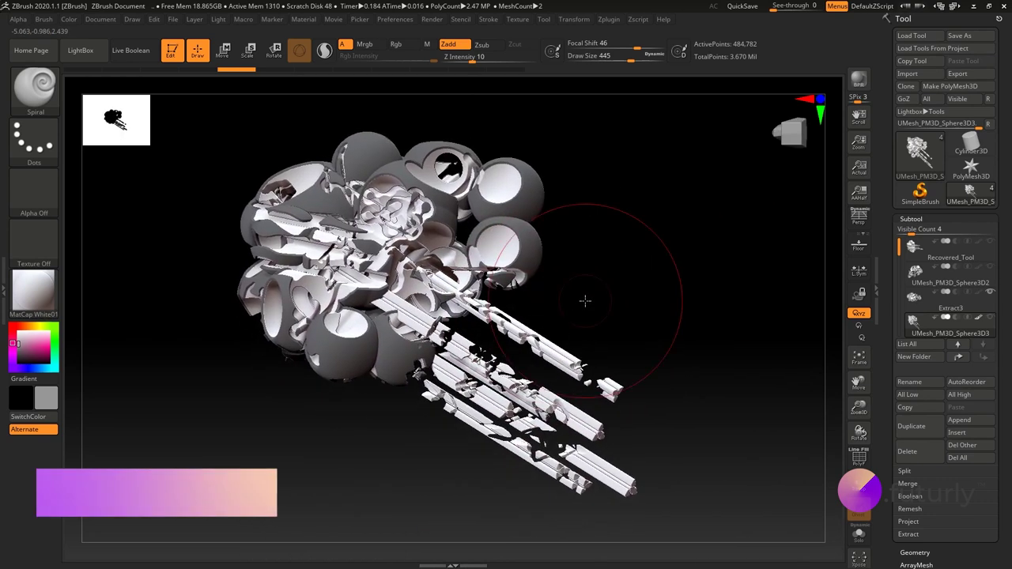
# Step: Review ZBrush's FBX export options for visible subtools, open the export's save dialog, and cancel it without saving
pyautogui.moveTo(592, 366)
pyautogui.mouseDown()
pyautogui.moveTo(571, 364)
pyautogui.moveTo(582, 339)
pyautogui.mouseUp()
pyautogui.moveTo(554, 301)
pyautogui.mouseDown()
pyautogui.moveTo(538, 291)
pyautogui.moveTo(533, 256)
pyautogui.mouseUp()
pyautogui.moveTo(435, 216)
pyautogui.mouseDown(button='right')
pyautogui.moveTo(459, 226)
pyautogui.moveTo(448, 194)
pyautogui.moveTo(430, 282)
pyautogui.moveTo(407, 241)
pyautogui.moveTo(449, 285)
pyautogui.moveTo(453, 265)
pyautogui.mouseUp(button='right')
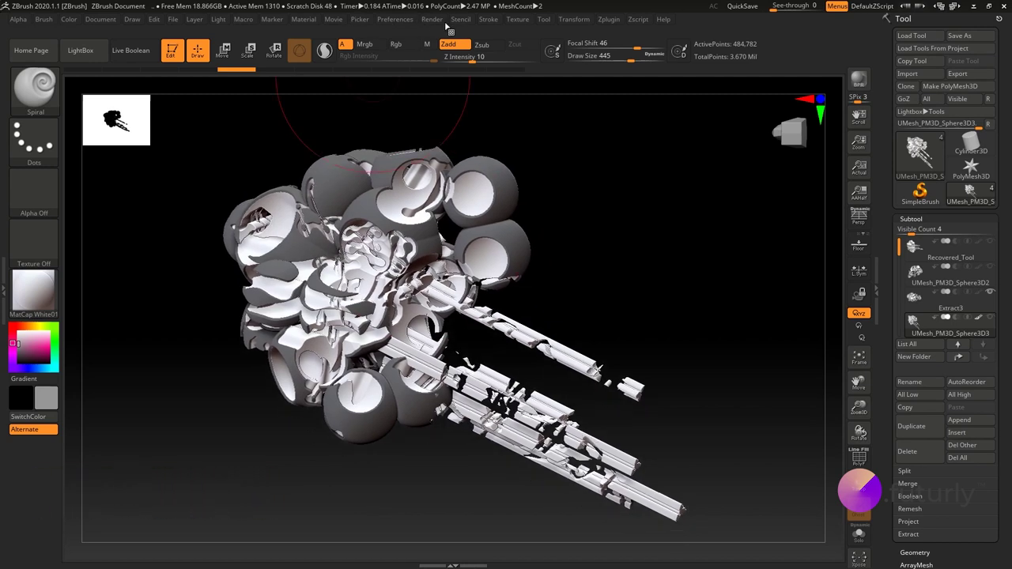
pyautogui.click(611, 21)
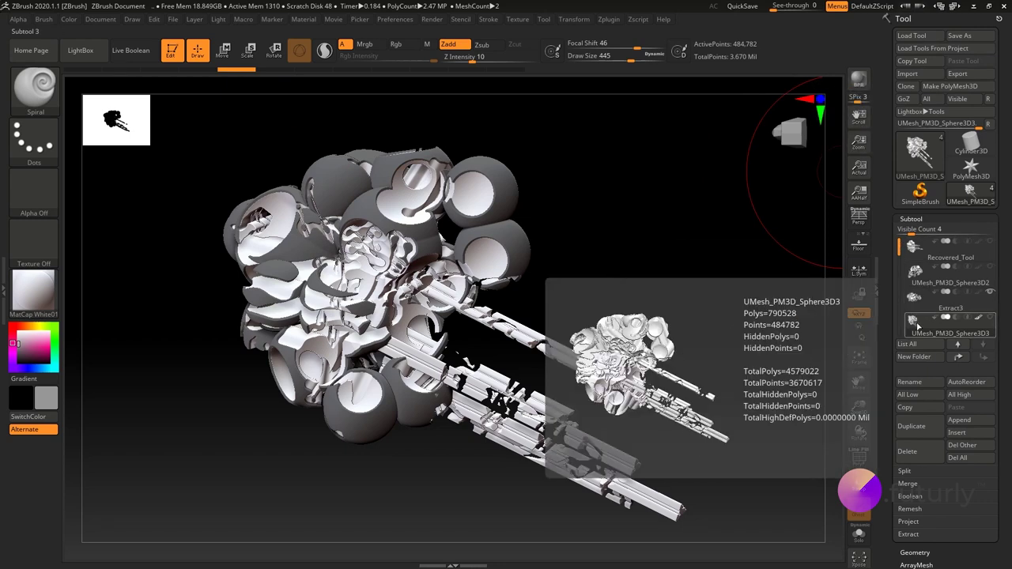
pyautogui.click(619, 24)
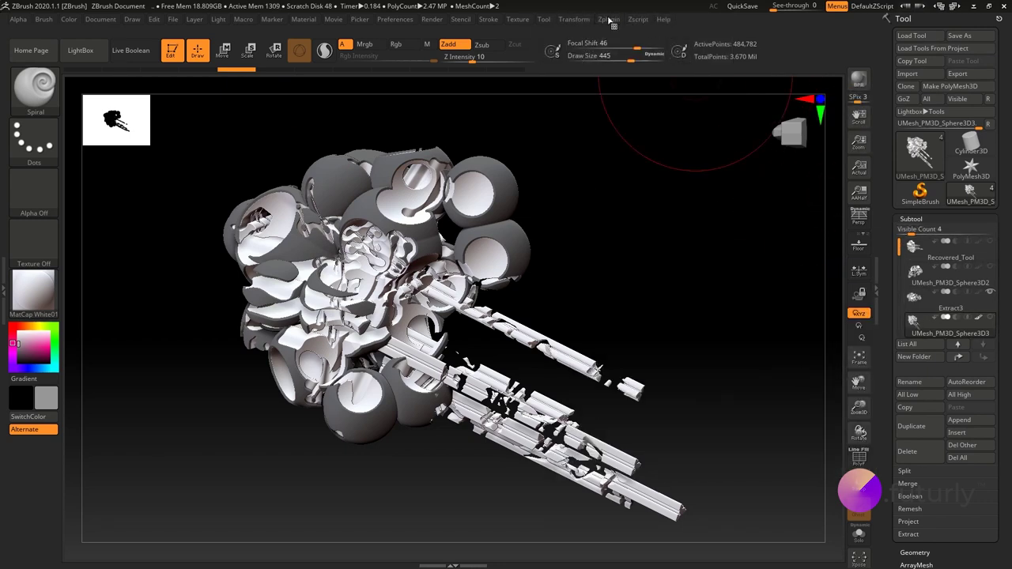
pyautogui.click(610, 21)
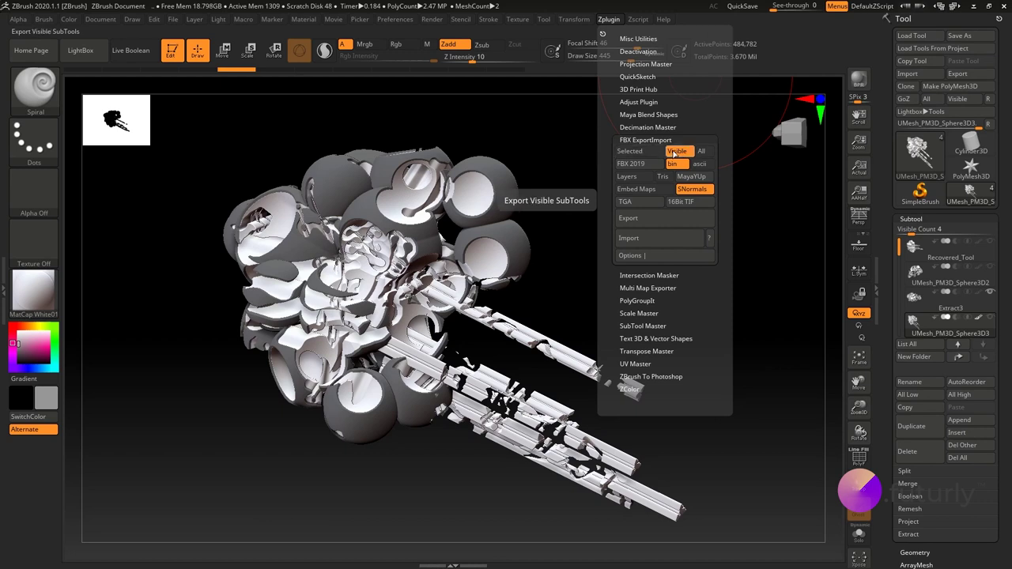
pyautogui.click(609, 19)
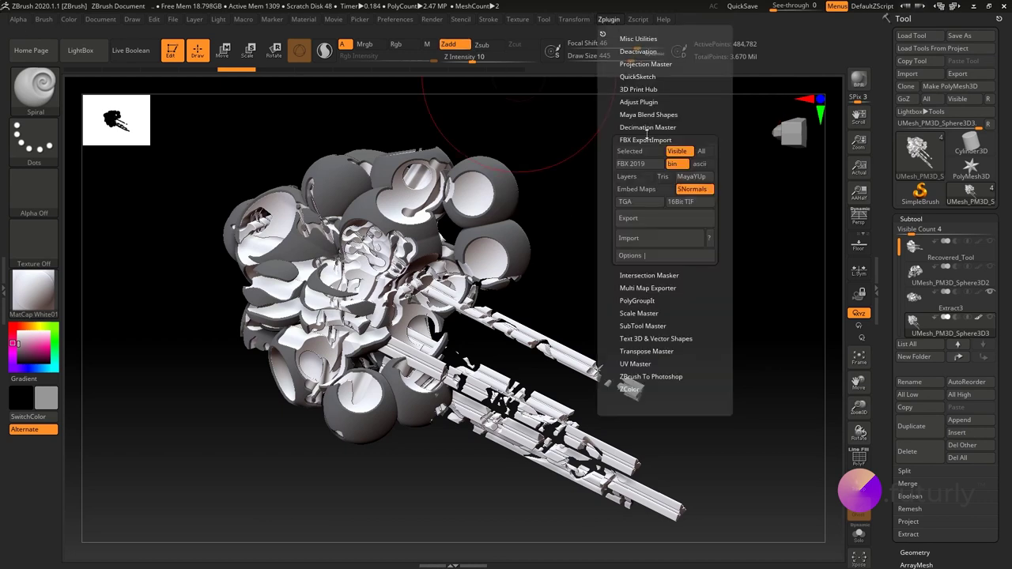
pyautogui.click(630, 225)
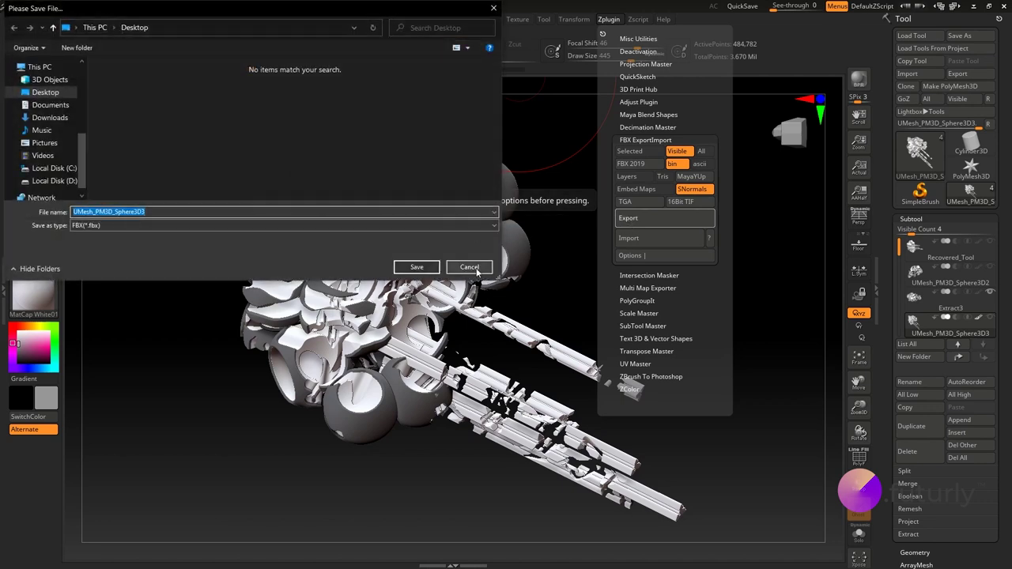
pyautogui.click(469, 267)
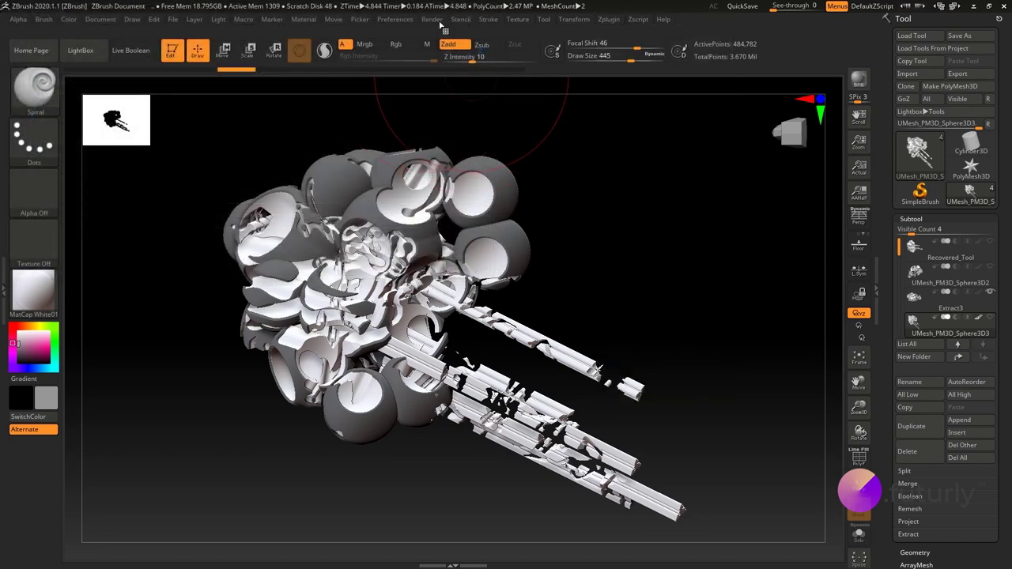
# Step: Enable KeyShot as the external renderer in ZBrush's render settings
pyautogui.click(433, 20)
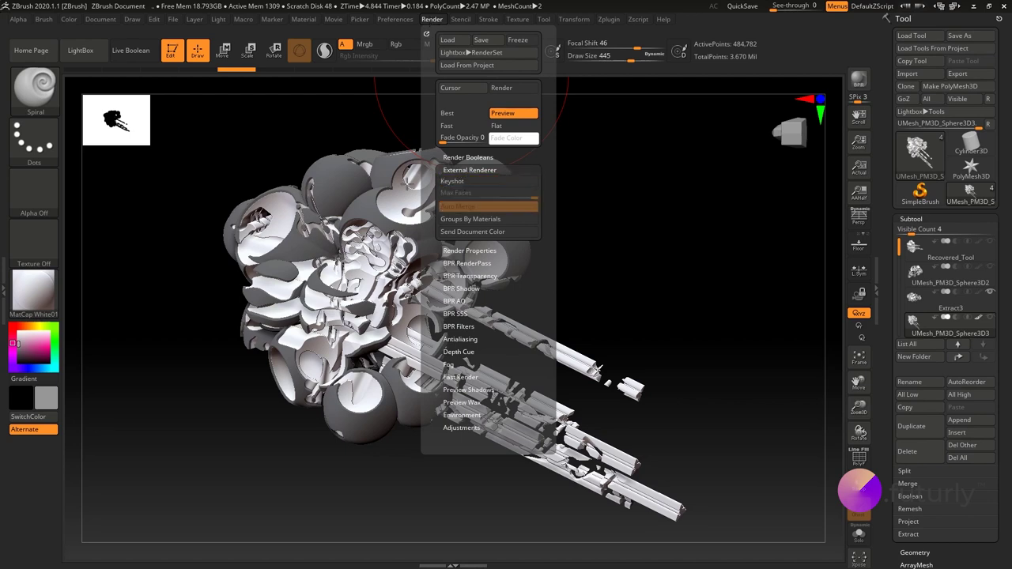
pyautogui.click(434, 20)
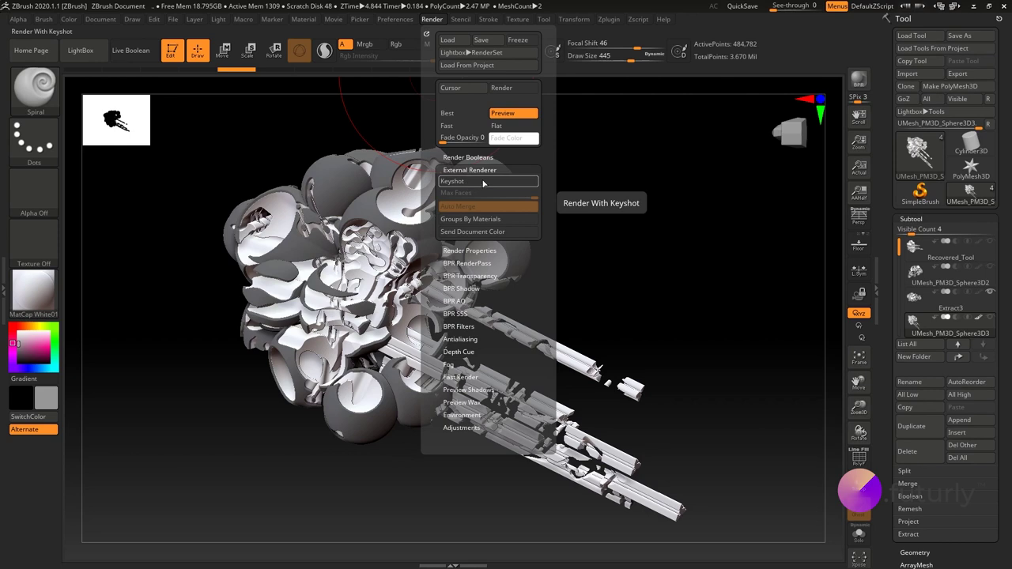
pyautogui.click(484, 183)
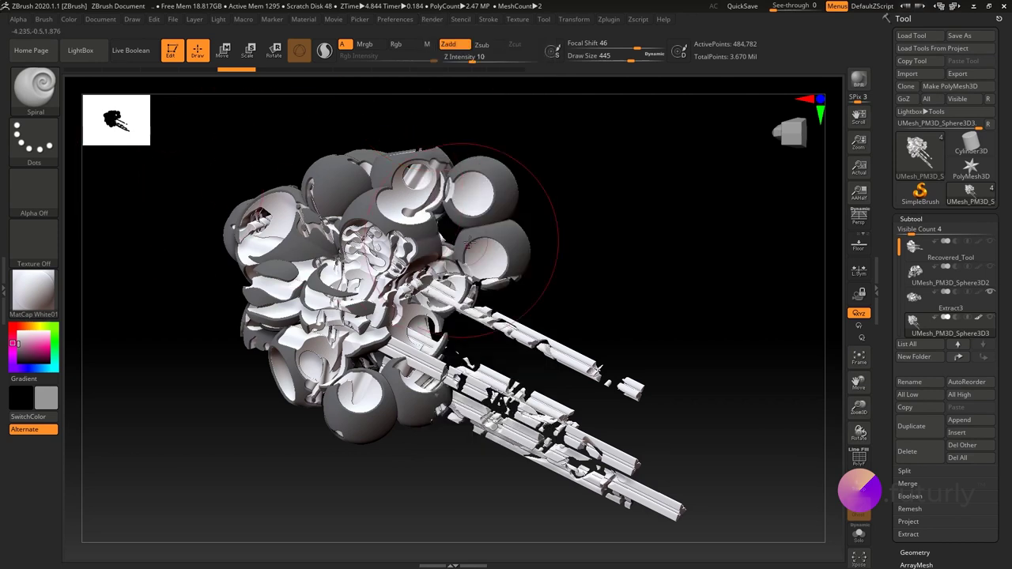
pyautogui.moveTo(546, 244)
pyautogui.mouseDown()
pyautogui.moveTo(533, 260)
pyautogui.moveTo(545, 229)
pyautogui.mouseUp()
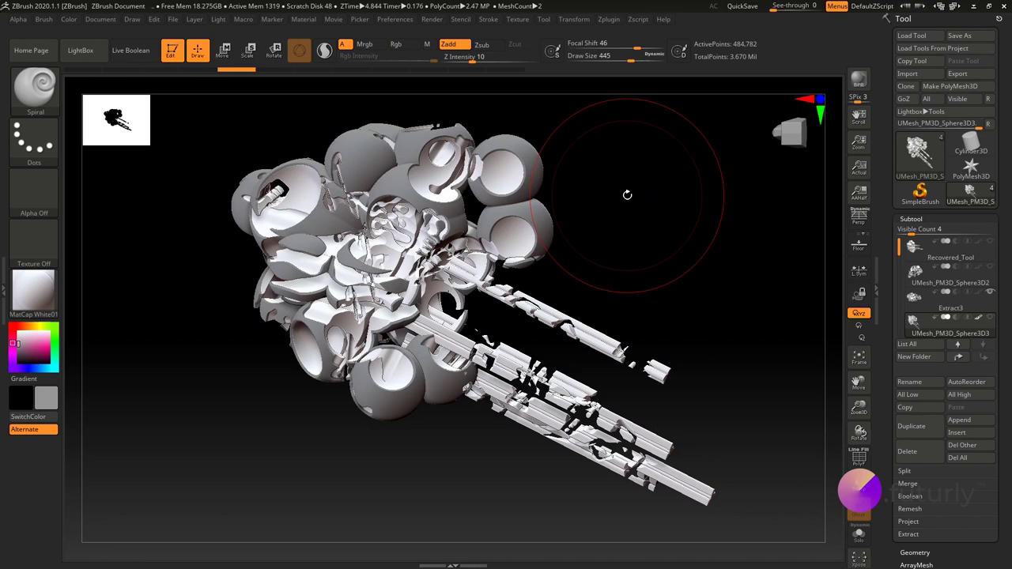
# Step: Switch to the open KeyShot session with the Rhino model and close it, discarding the changes
pyautogui.hotkey('alt', 'Tab')
pyautogui.hotkey('alt', 'Tab')
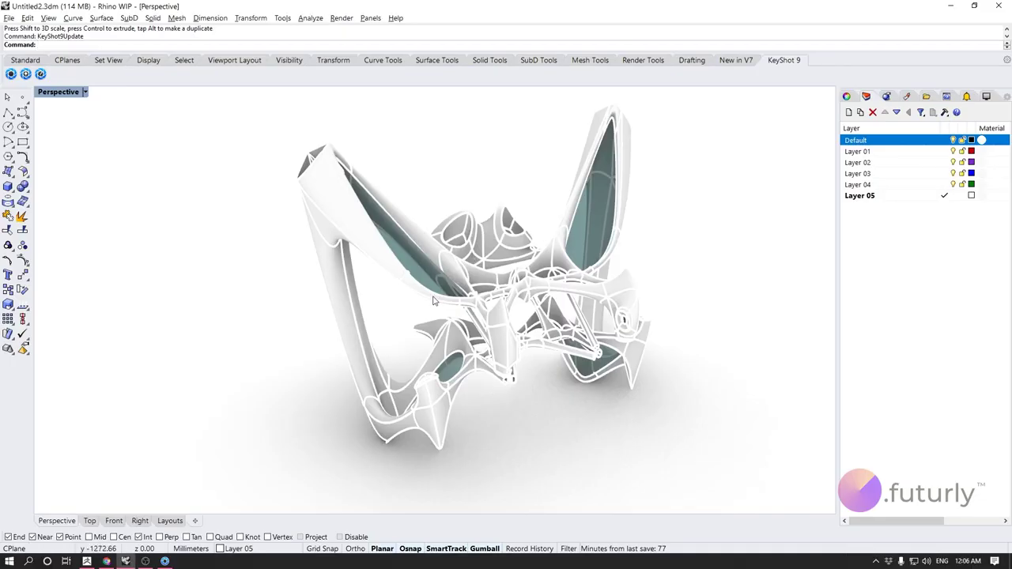
pyautogui.hotkey('alt', 'Tab')
pyautogui.hotkey('alt', 'Tab')
pyautogui.hotkey('alt', 'Tab')
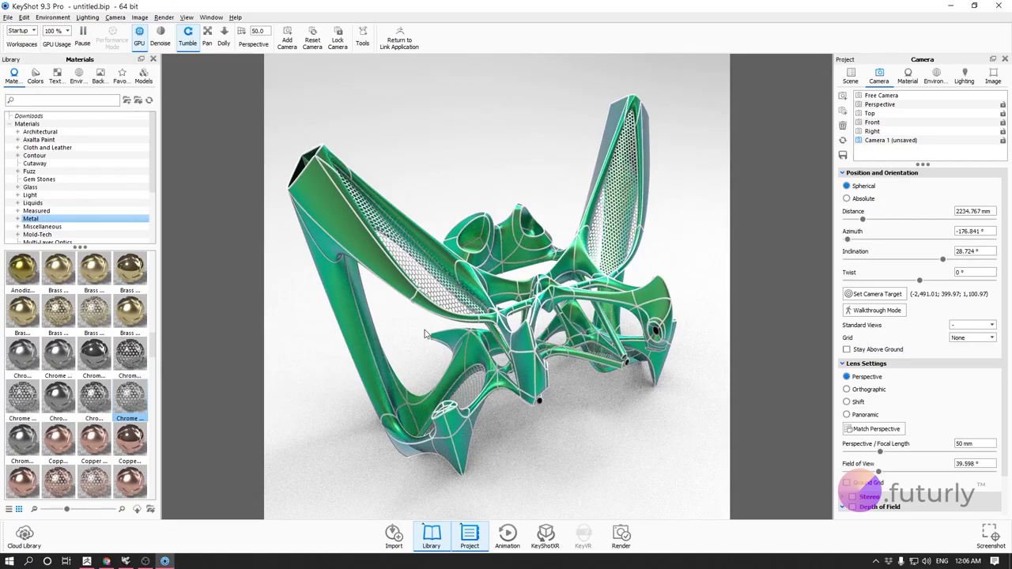
pyautogui.moveTo(507, 215); pyautogui.dragTo(447, 353)
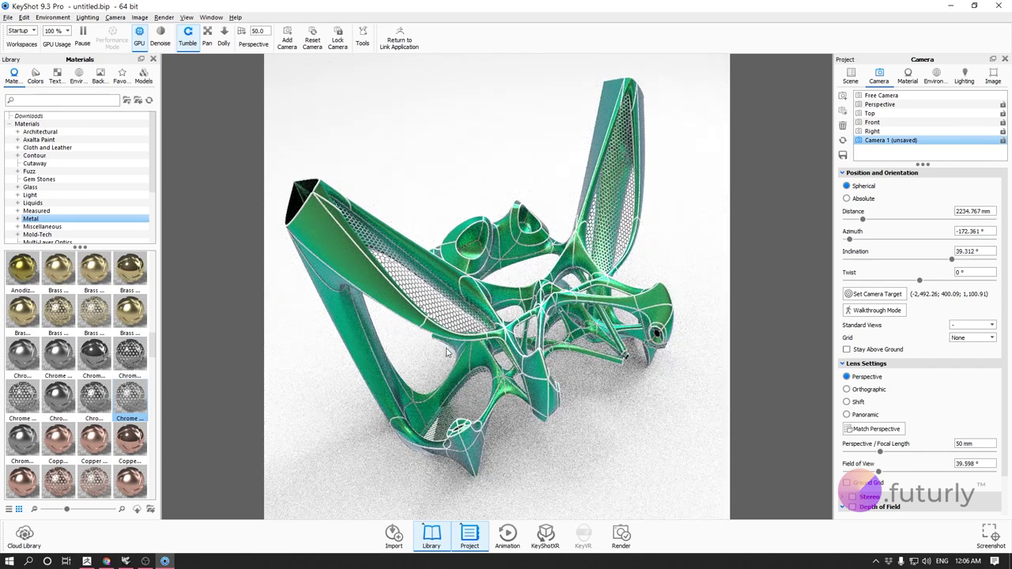
pyautogui.click(996, 6)
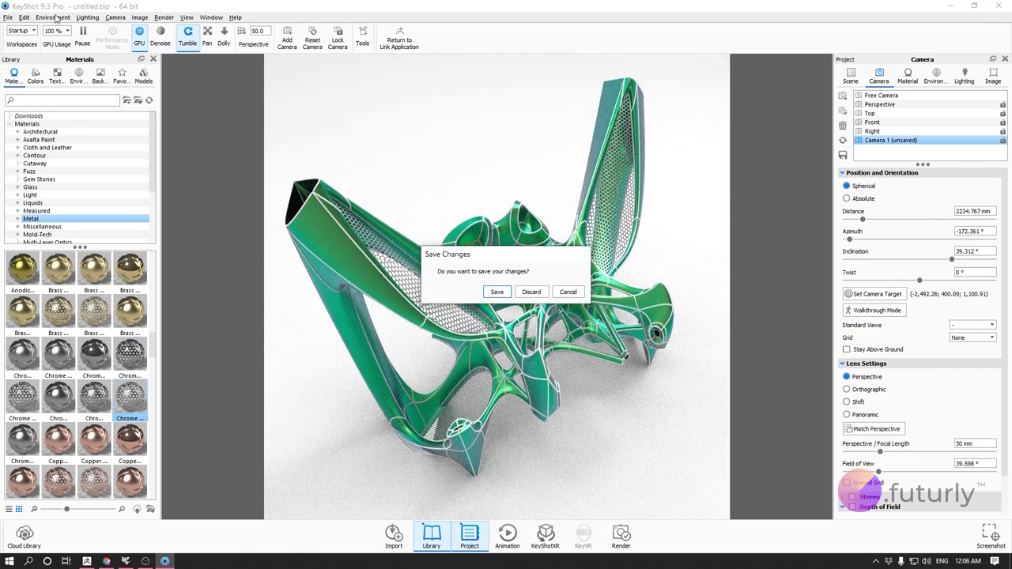
pyautogui.click(531, 292)
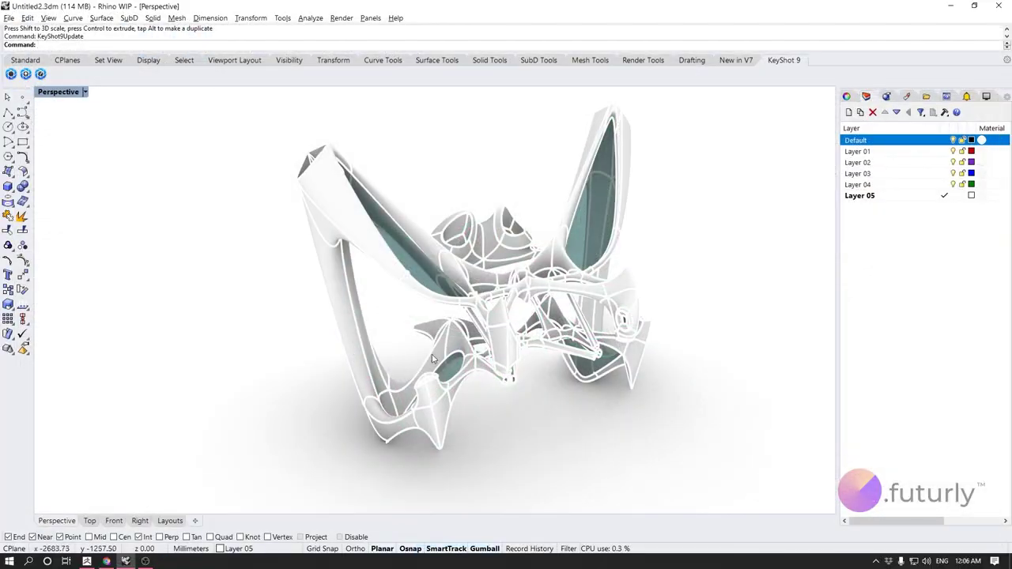
# Step: Switch back to ZBrush and send the sphere cluster to KeyShot with a BPR render
pyautogui.hotkey('alt', 'Tab')
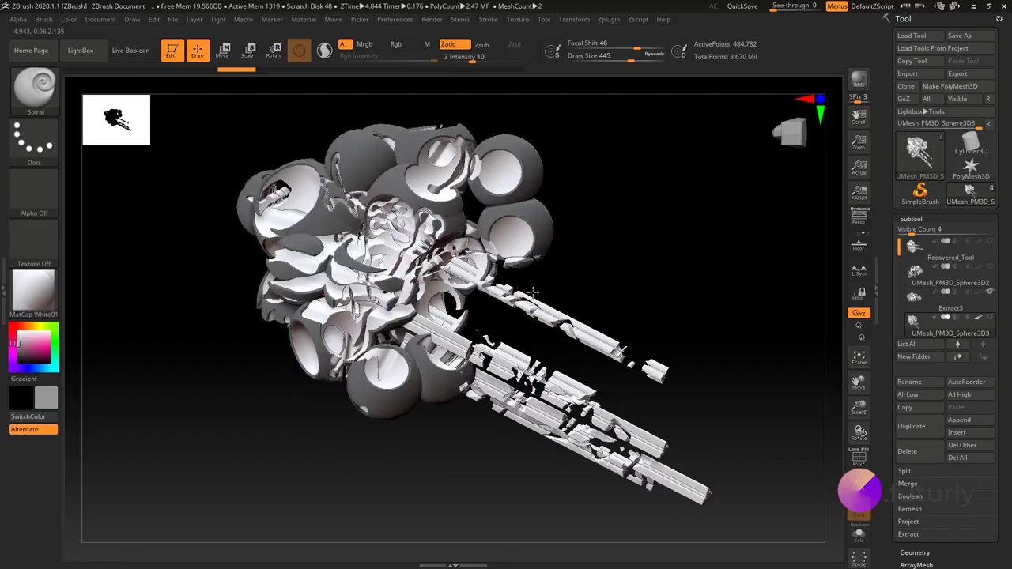
pyautogui.moveTo(559, 258); pyautogui.dragTo(529, 268)
pyautogui.press('shift')
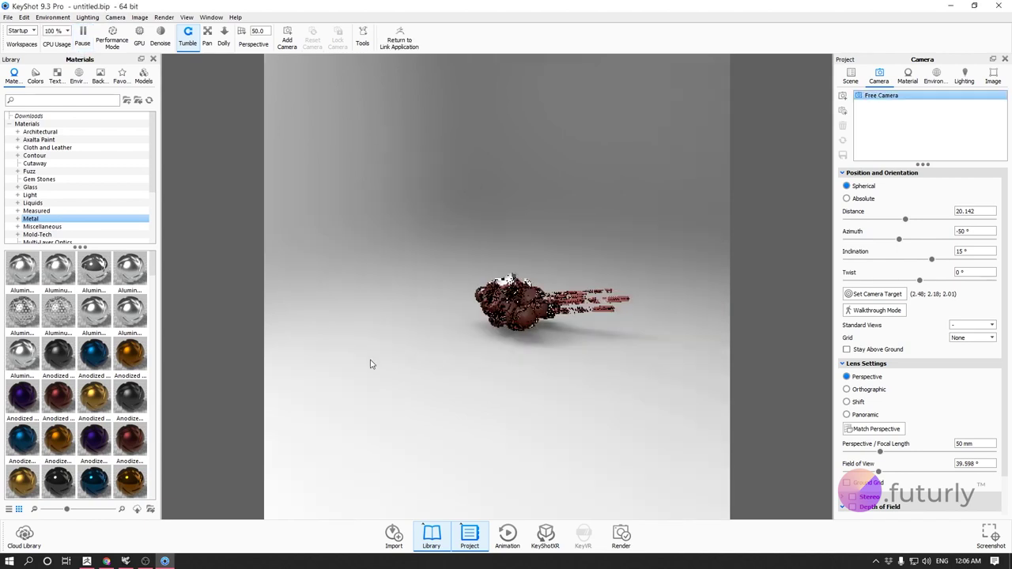
# Step: Frame the imported sphere cluster in KeyShot and apply the gold anodized metal material to its spheres
pyautogui.moveTo(510, 351); pyautogui.dragTo(497, 349)
pyautogui.scroll(5, 606, 369)
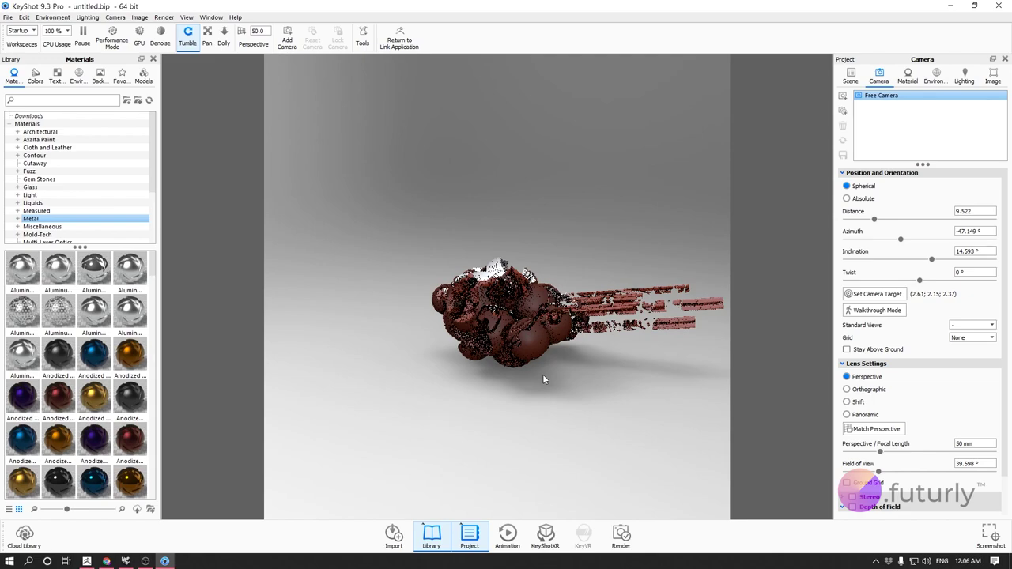
pyautogui.moveTo(545, 377); pyautogui.dragTo(453, 423)
pyautogui.scroll(2, 453, 423)
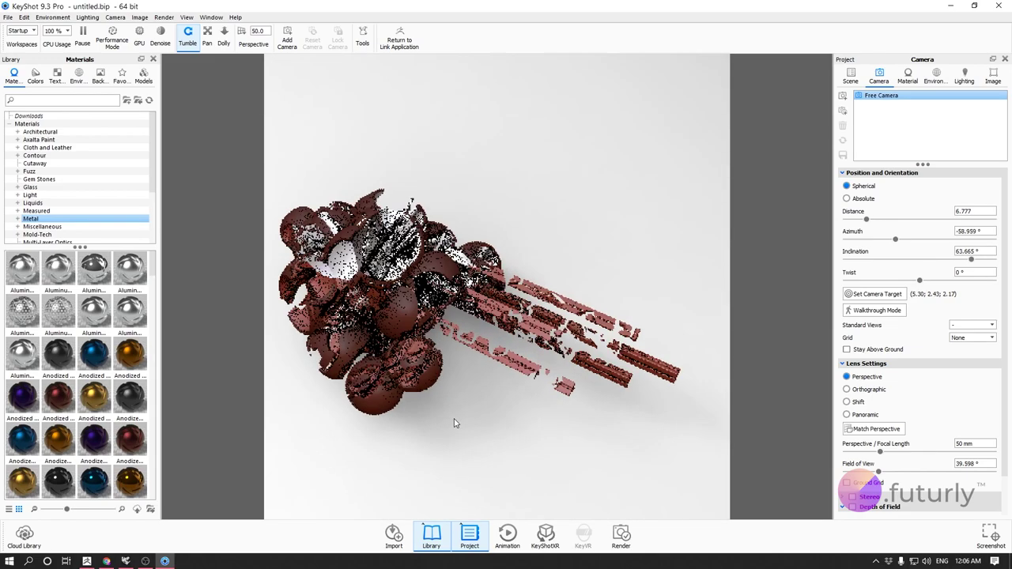
pyautogui.moveTo(429, 411); pyautogui.dragTo(409, 447, button='middle')
pyautogui.moveTo(408, 447); pyautogui.dragTo(443, 372)
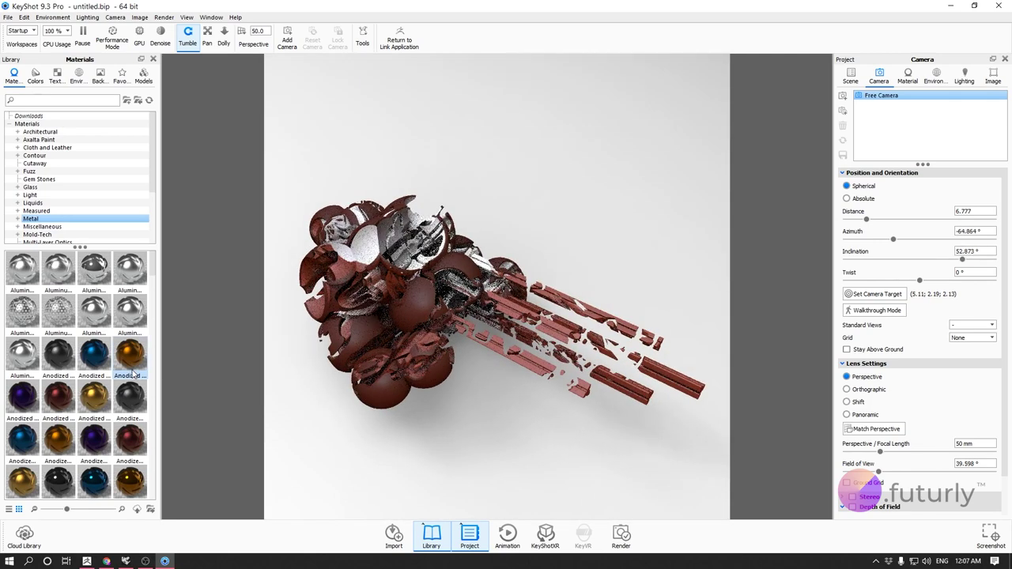
pyautogui.moveTo(95, 396); pyautogui.dragTo(416, 309)
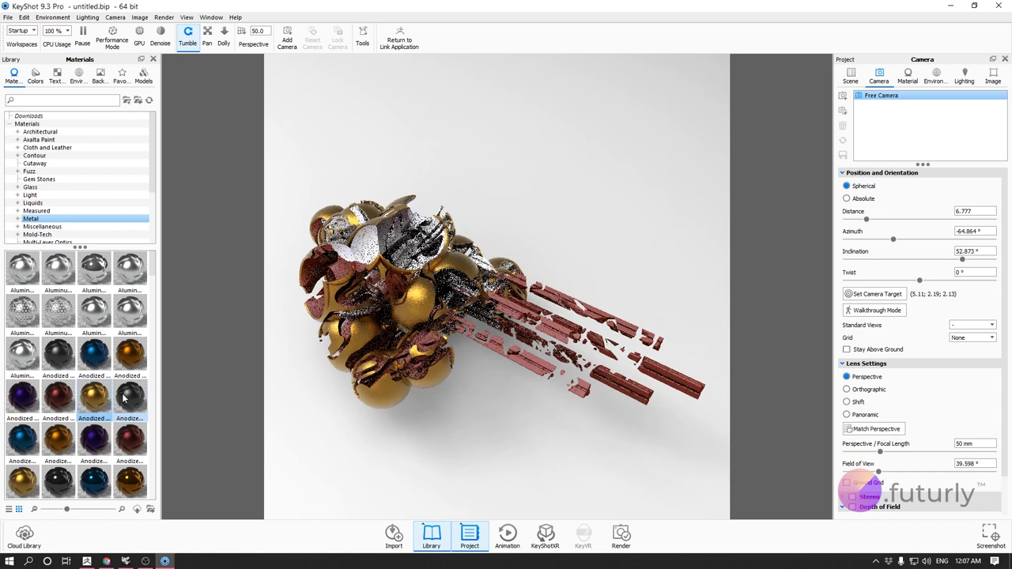
# Step: Search the material library for "matte" and apply Matte White to the rods and inner shell pieces, keeping duplicate materials unlinked
pyautogui.moveTo(51, 359)
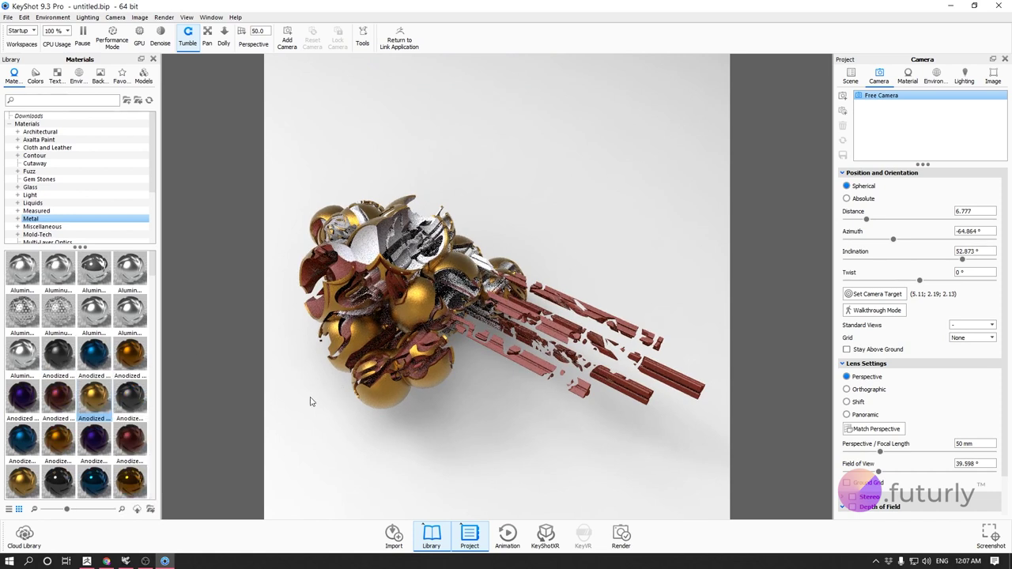
pyautogui.scroll(-1, 67, 215)
pyautogui.scroll(-5, 71, 220)
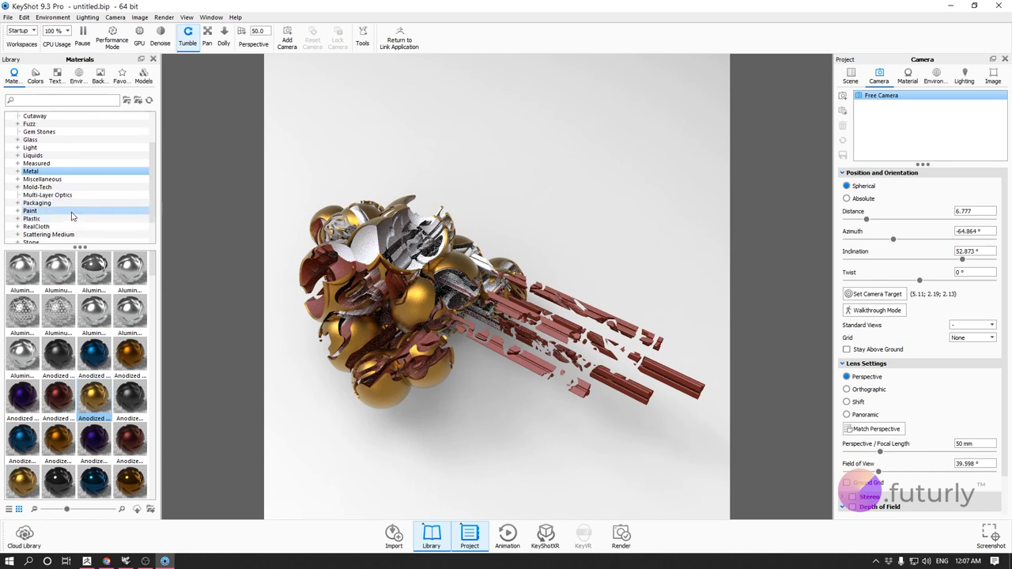
pyautogui.scroll(-4, 73, 226)
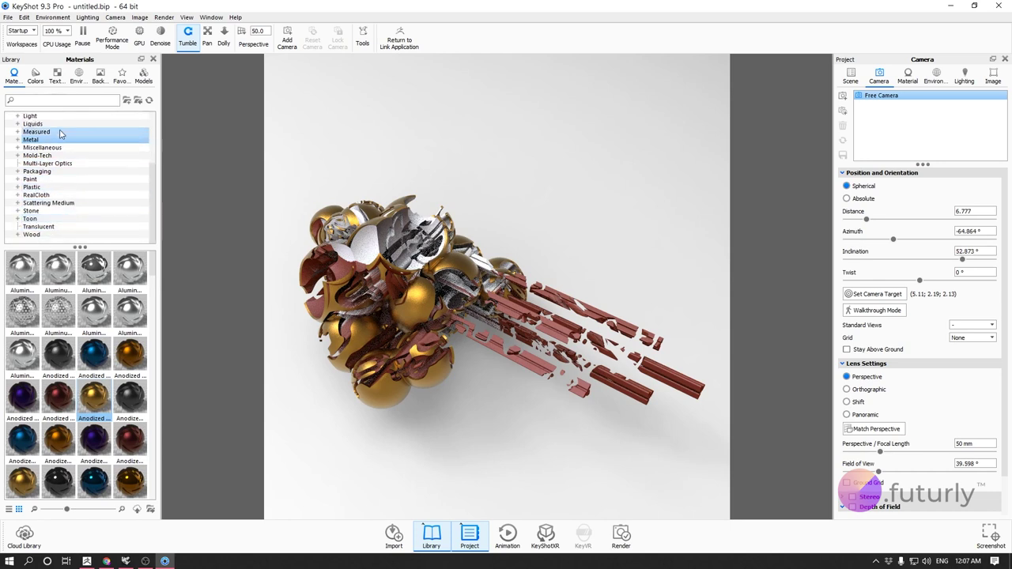
pyautogui.click(61, 100)
pyautogui.write('matte')
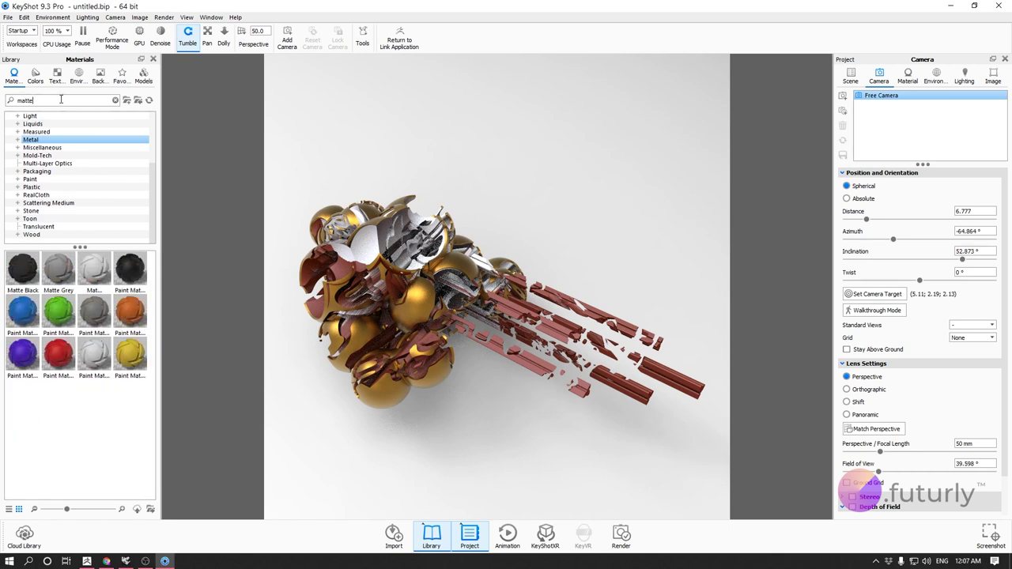
pyautogui.moveTo(90, 273)
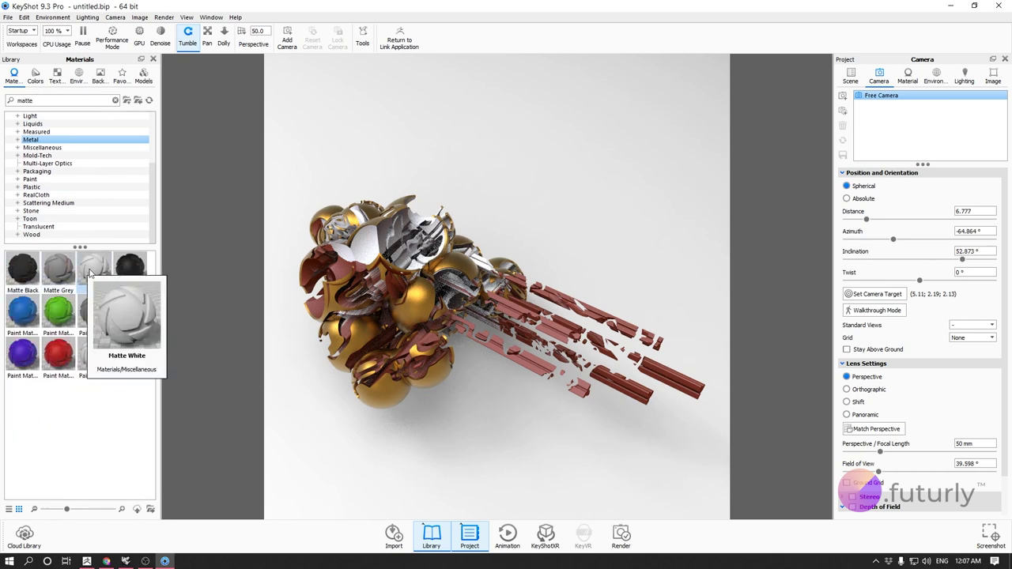
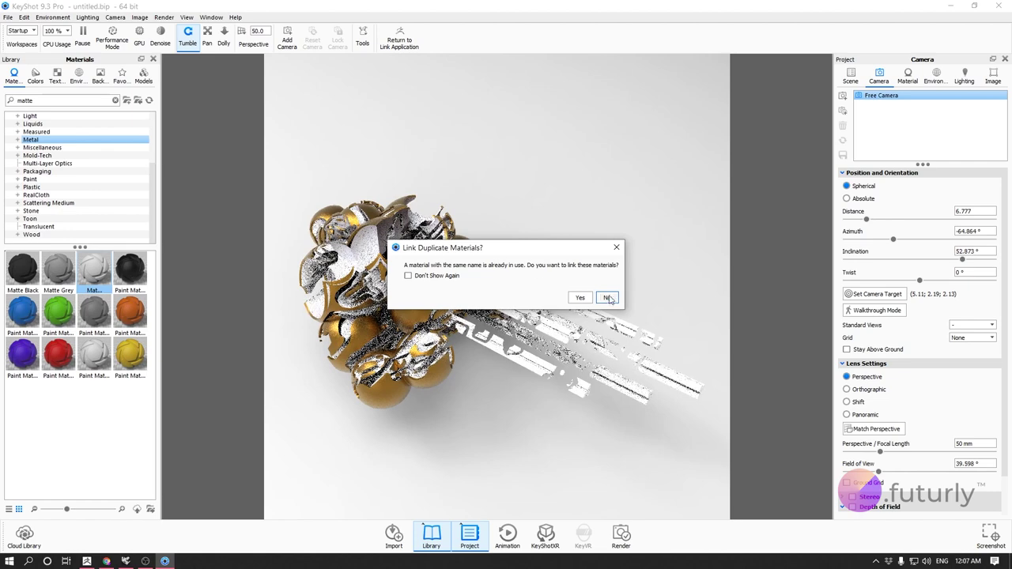
# Step: Apply the orange matte paint to the inner shell pieces between the gold spheres
pyautogui.moveTo(656, 282); pyautogui.dragTo(438, 283)
pyautogui.scroll(-5, 482, 355)
pyautogui.moveTo(482, 355); pyautogui.dragTo(584, 201, button='middle')
pyautogui.moveTo(600, 295); pyautogui.dragTo(525, 322)
pyautogui.moveTo(500, 331); pyautogui.dragTo(565, 269, button='middle')
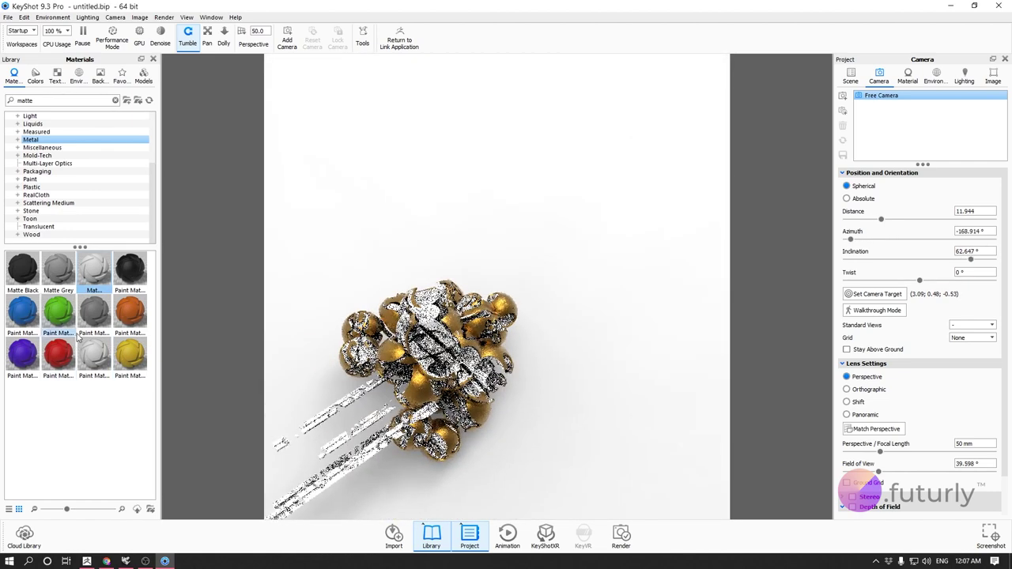
pyautogui.moveTo(130, 311)
pyautogui.mouseDown()
pyautogui.moveTo(427, 364)
pyautogui.moveTo(489, 415)
pyautogui.moveTo(495, 378)
pyautogui.mouseUp()
pyautogui.scroll(3, 494, 378)
pyautogui.moveTo(663, 316); pyautogui.dragTo(764, 208, button='middle')
pyautogui.moveTo(596, 361); pyautogui.dragTo(554, 363)
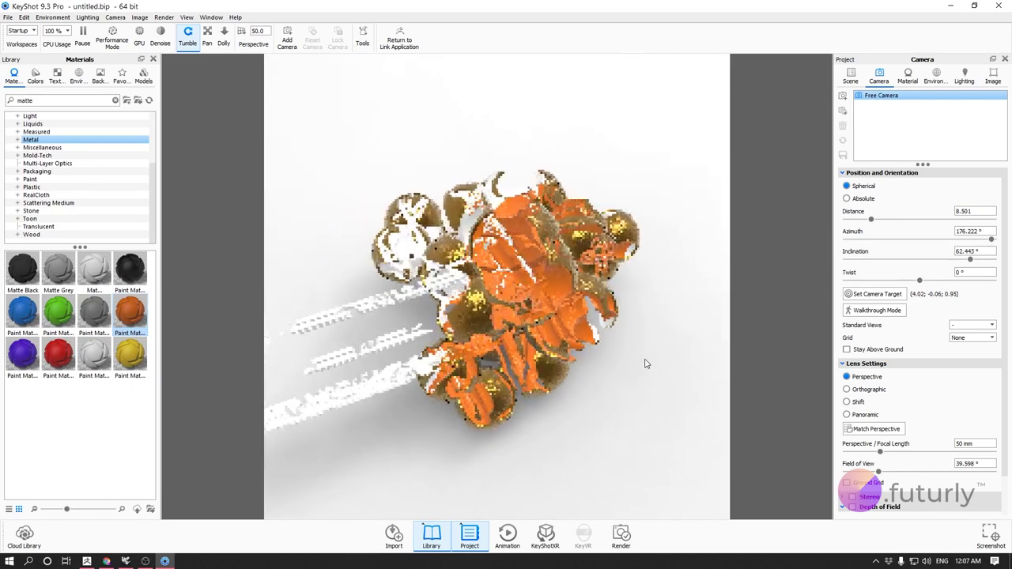
# Step: Apply Matte White to the inner shell pieces and link them with the identical material already in use
pyautogui.moveTo(94, 269); pyautogui.dragTo(506, 261)
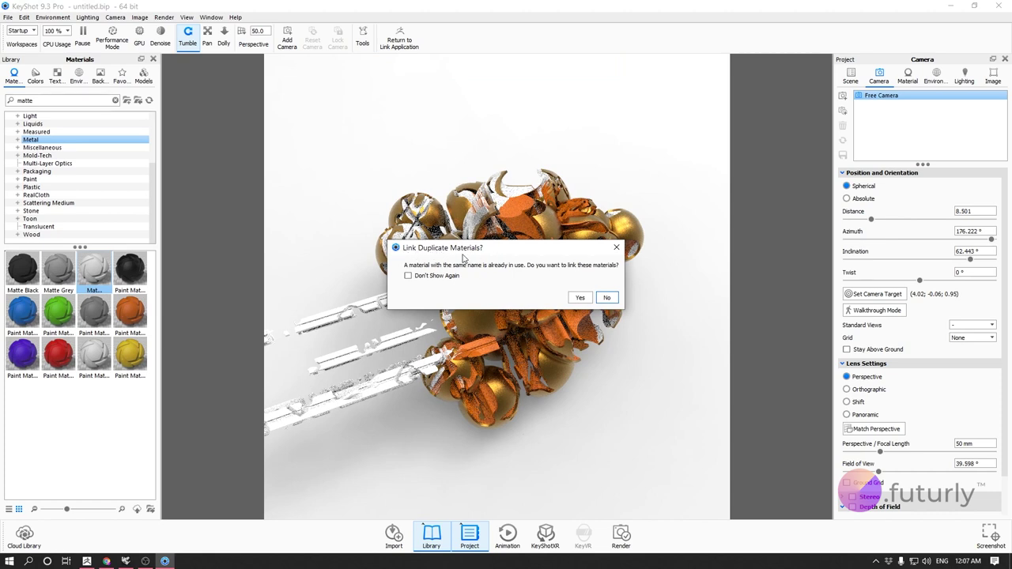
pyautogui.moveTo(469, 250); pyautogui.dragTo(271, 151)
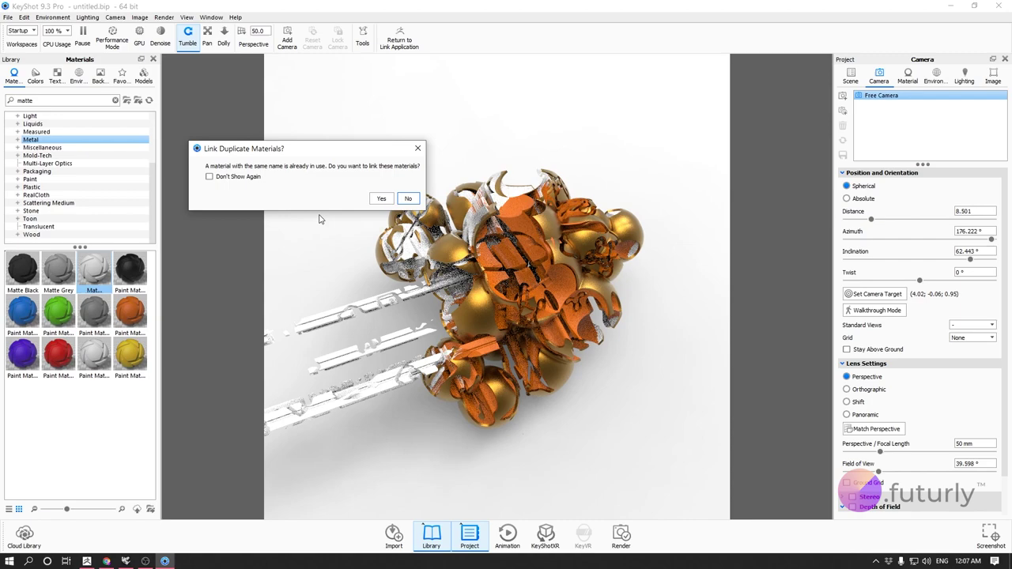
pyautogui.click(381, 199)
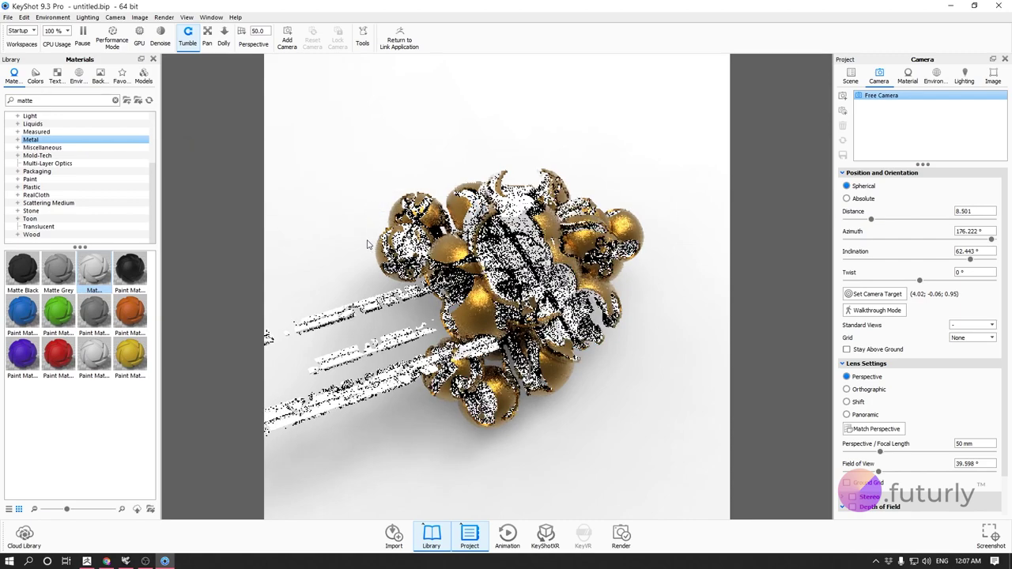
# Step: Apply the black matte paint to the linked inner shell pieces and rods
pyautogui.moveTo(312, 271); pyautogui.dragTo(316, 332)
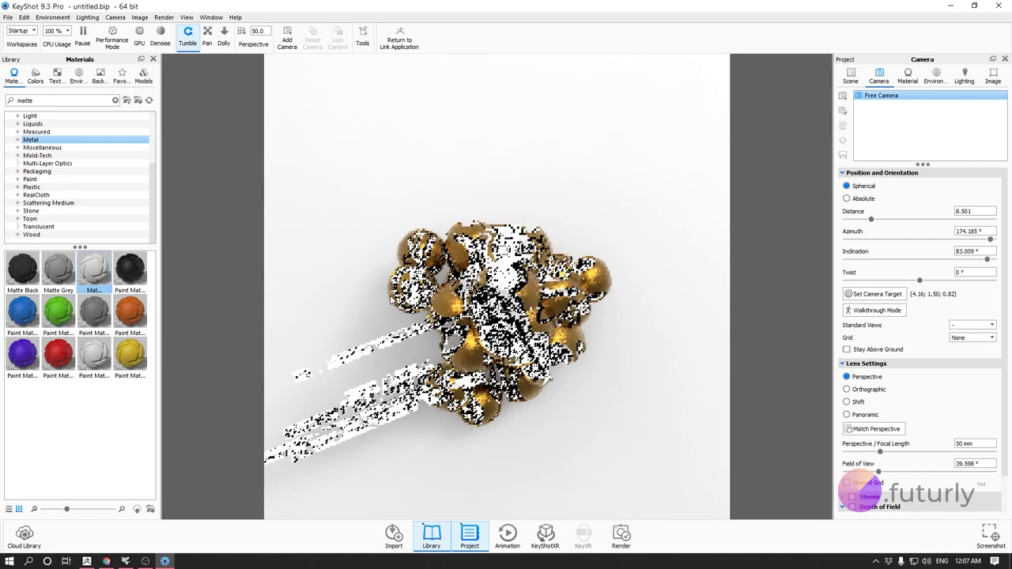
pyautogui.scroll(2, 343, 325)
pyautogui.moveTo(123, 275)
pyautogui.mouseDown()
pyautogui.moveTo(475, 261)
pyautogui.moveTo(514, 289)
pyautogui.mouseUp()
pyautogui.moveTo(533, 360); pyautogui.dragTo(588, 311, button='middle')
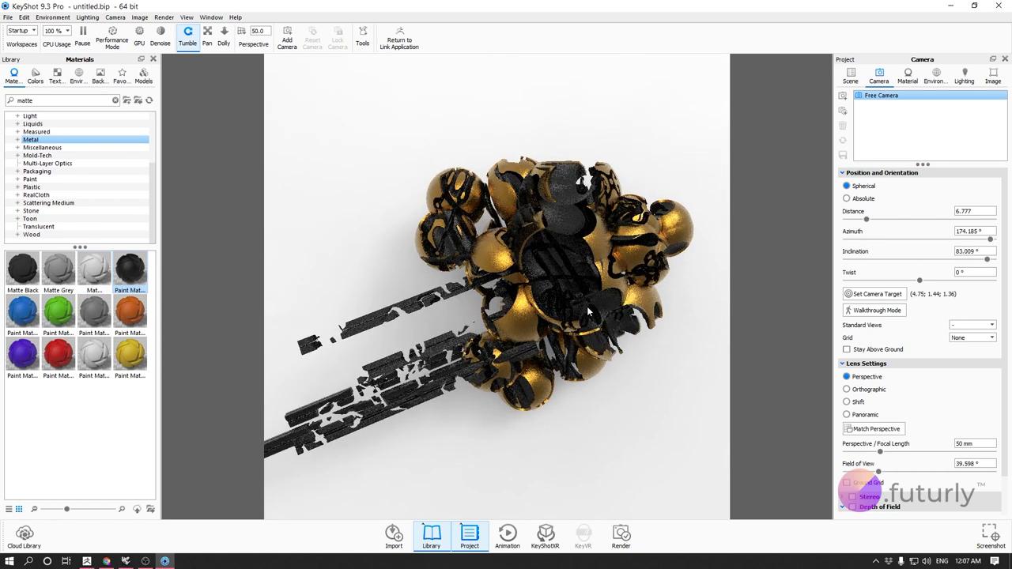
# Step: Expand the ZBrush group in the scene tree and apply the yellow matte paint to its third part
pyautogui.click(851, 78)
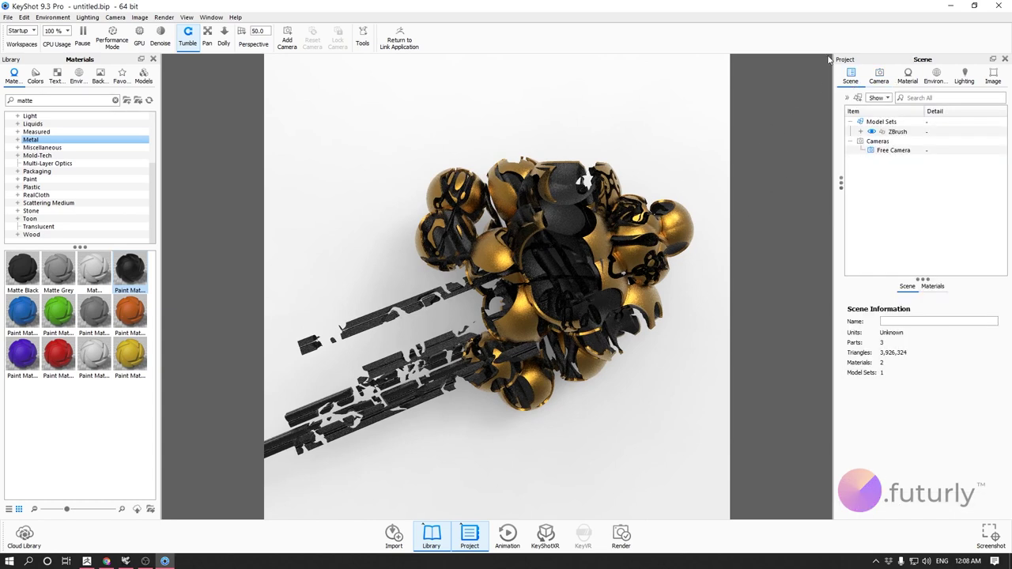
pyautogui.click(861, 132)
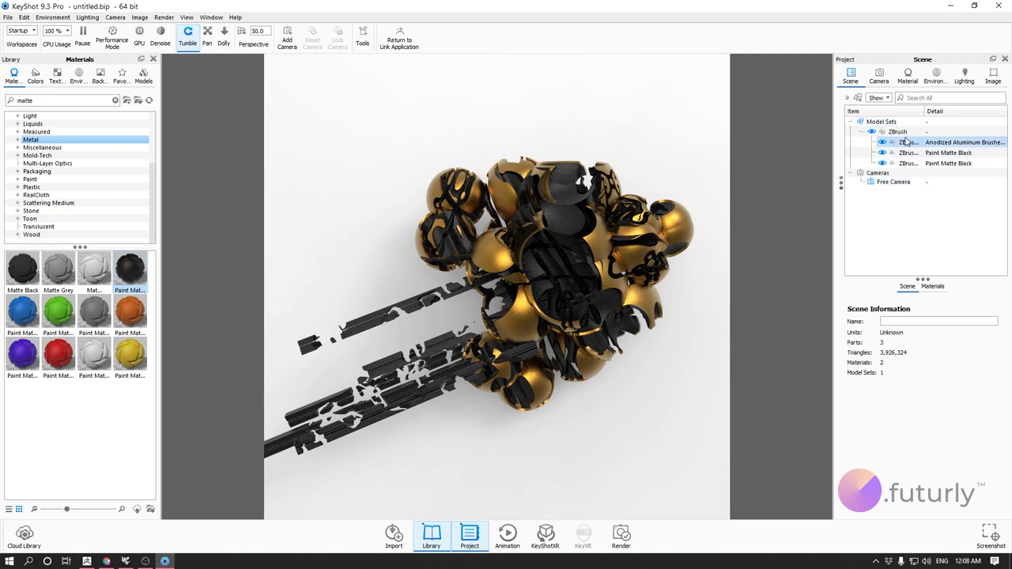
pyautogui.click(908, 153)
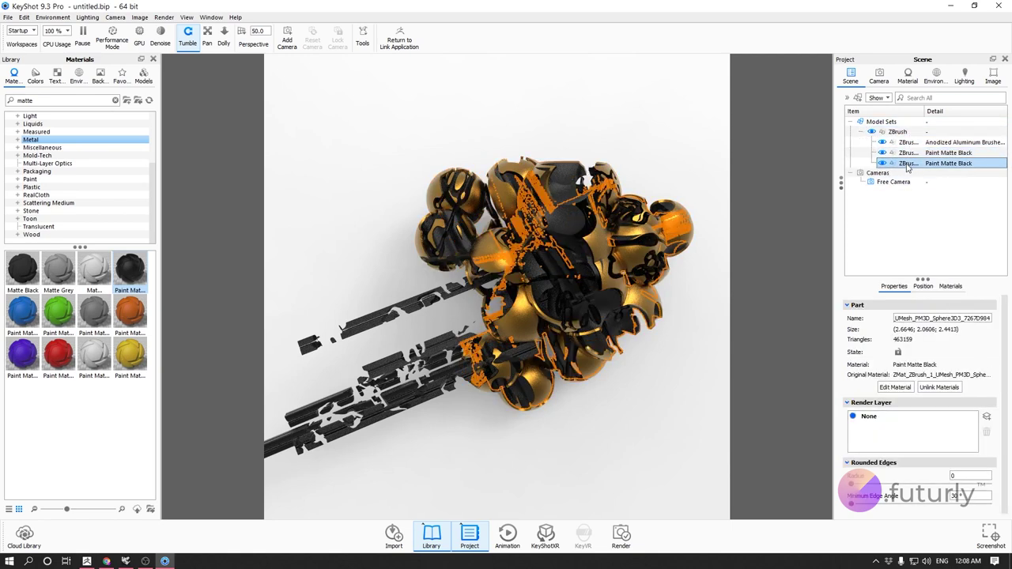
pyautogui.click(689, 164)
pyautogui.moveTo(132, 360)
pyautogui.mouseDown()
pyautogui.moveTo(856, 266)
pyautogui.moveTo(882, 164)
pyautogui.moveTo(902, 163)
pyautogui.mouseUp()
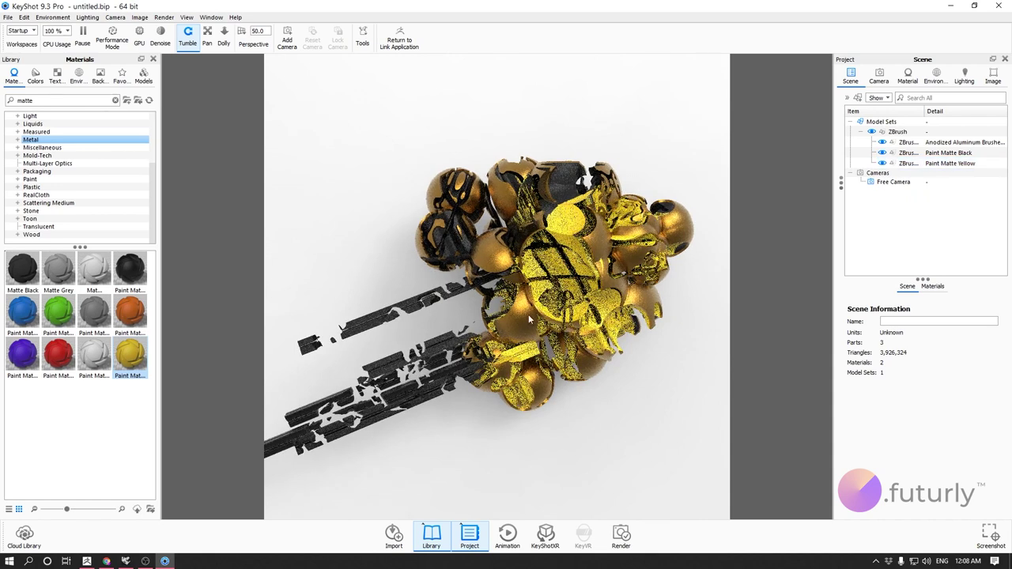
# Step: Apply Matte White to the second and third ZBrush parts and link them with the identical material already in use
pyautogui.moveTo(101, 273)
pyautogui.mouseDown()
pyautogui.moveTo(898, 181)
pyautogui.moveTo(907, 165)
pyautogui.mouseUp()
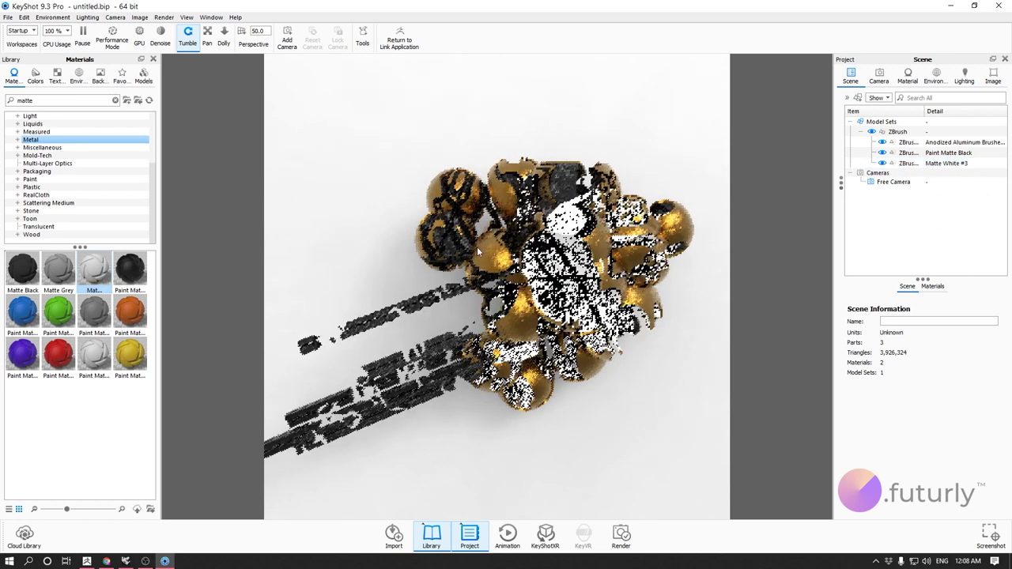
pyautogui.moveTo(94, 273); pyautogui.dragTo(908, 152)
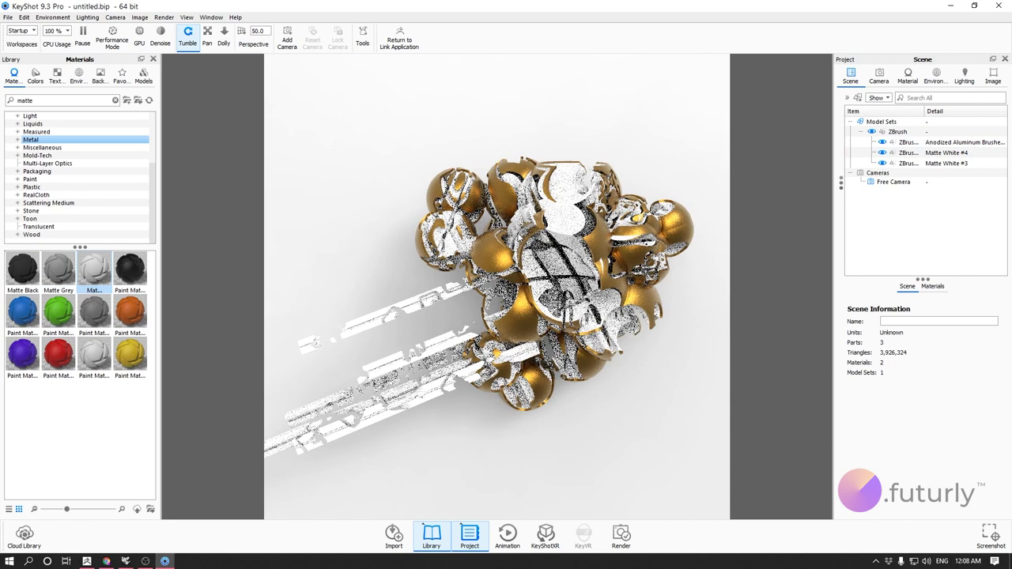
pyautogui.moveTo(106, 273); pyautogui.dragTo(554, 245)
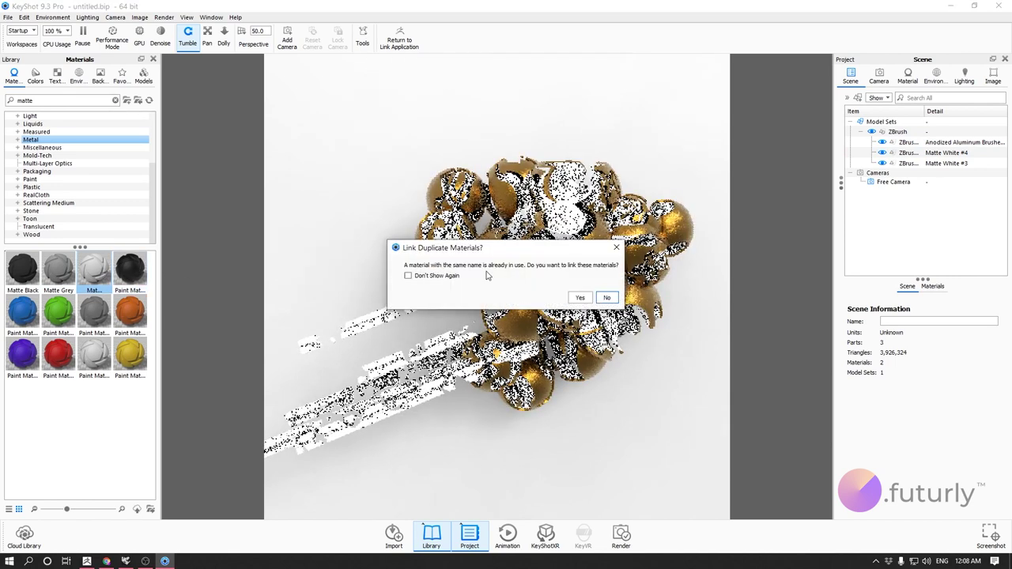
pyautogui.click(580, 297)
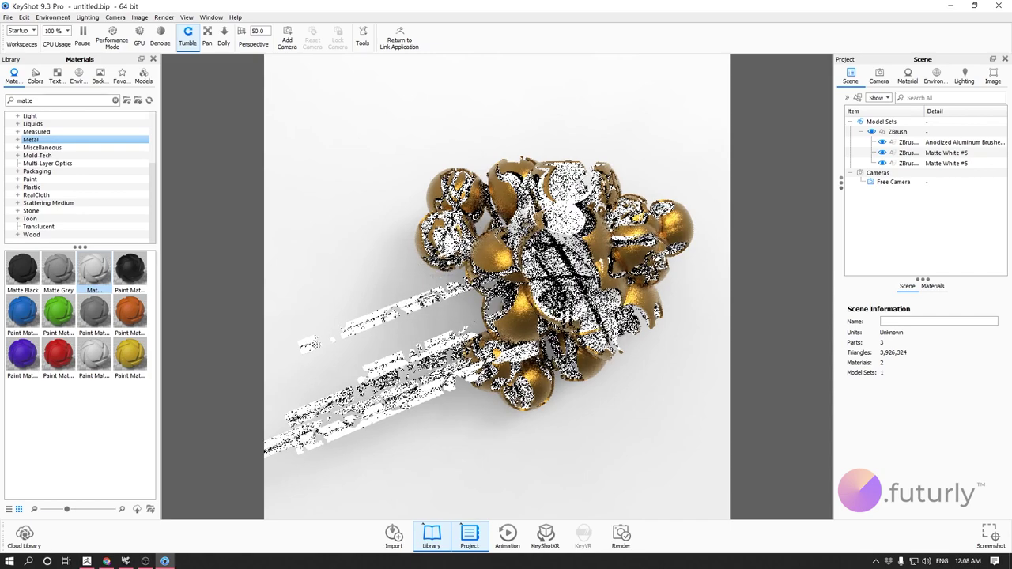
# Step: Find the liquid materials in the library and apply Liquid Coffee to the gold spheres
pyautogui.moveTo(396, 302); pyautogui.dragTo(475, 289)
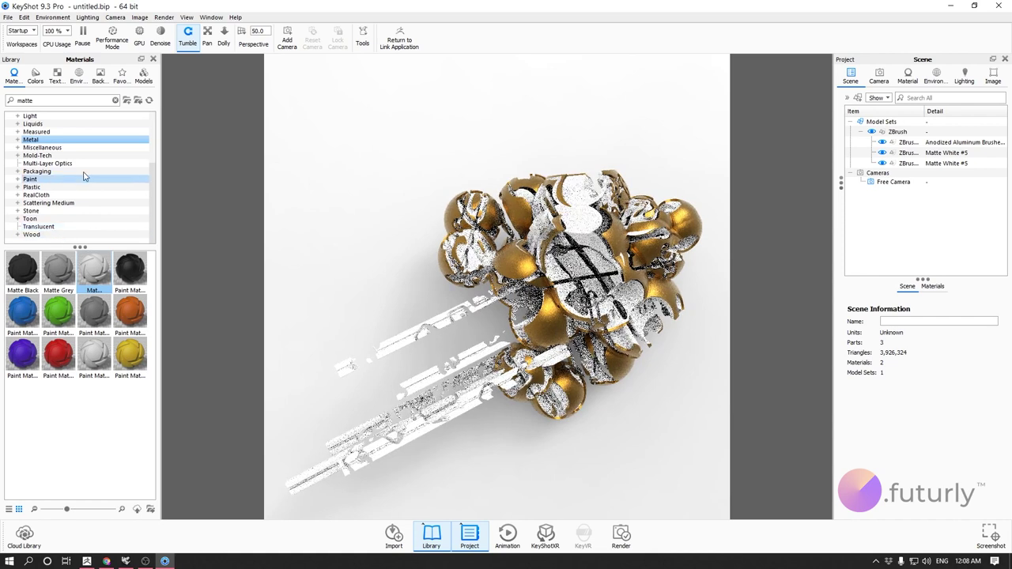
pyautogui.scroll(2, 85, 177)
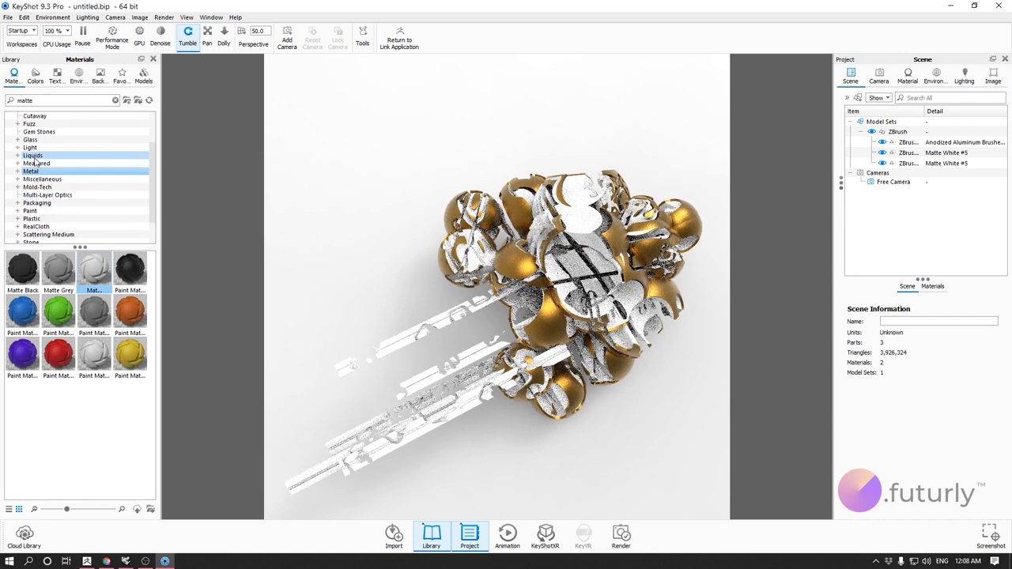
pyautogui.click(34, 156)
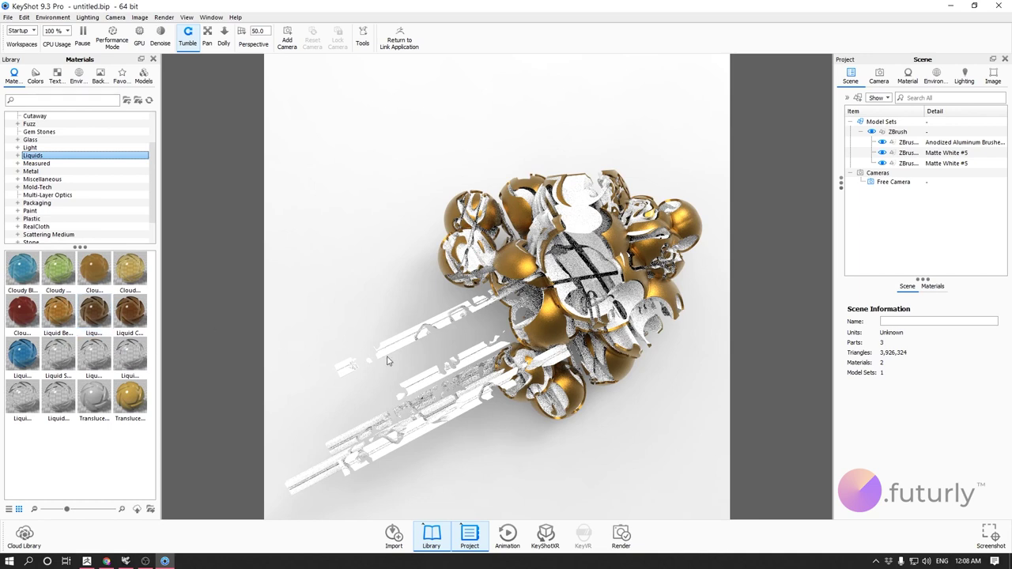
pyautogui.moveTo(96, 314); pyautogui.dragTo(510, 261)
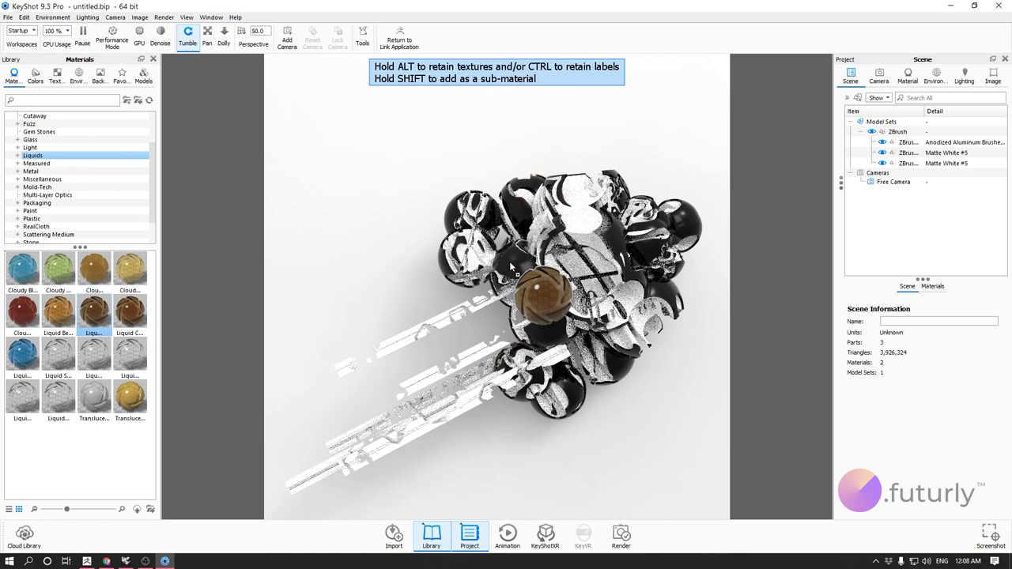
pyautogui.moveTo(510, 261); pyautogui.dragTo(510, 261)
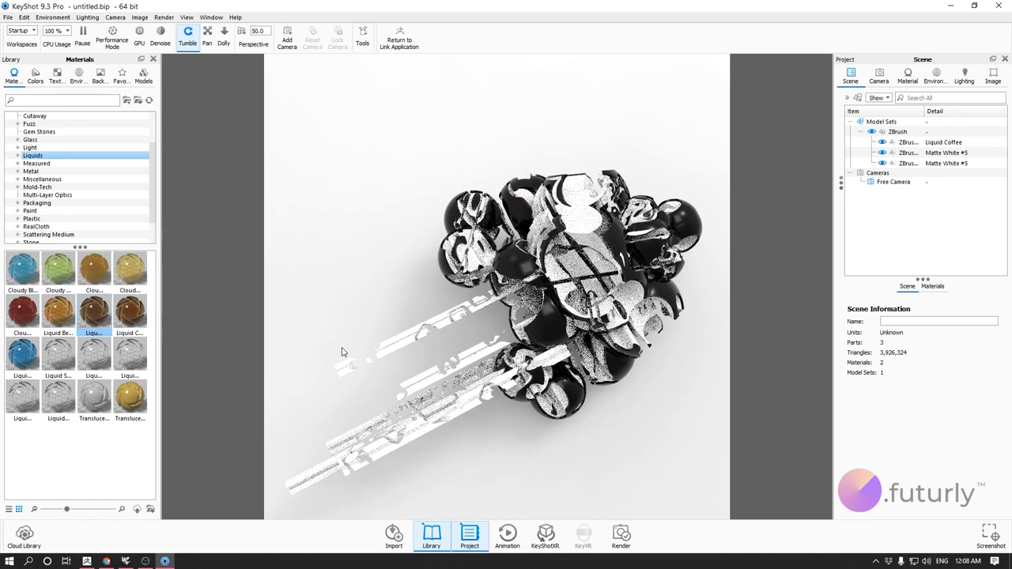
# Step: Collapse and select the whole ZBrush group, then shift it along its local blue axis with the Move Tool
pyautogui.moveTo(356, 352)
pyautogui.mouseDown()
pyautogui.moveTo(559, 280)
pyautogui.moveTo(395, 316)
pyautogui.moveTo(558, 284)
pyautogui.moveTo(379, 337)
pyautogui.moveTo(448, 293)
pyautogui.moveTo(511, 343)
pyautogui.moveTo(398, 305)
pyautogui.moveTo(752, 409)
pyautogui.moveTo(591, 340)
pyautogui.moveTo(888, 416)
pyautogui.moveTo(534, 257)
pyautogui.moveTo(624, 329)
pyautogui.moveTo(546, 158)
pyautogui.moveTo(501, 229)
pyautogui.moveTo(605, 162)
pyautogui.moveTo(587, 155)
pyautogui.moveTo(656, 473)
pyautogui.moveTo(673, 396)
pyautogui.moveTo(662, 339)
pyautogui.mouseUp()
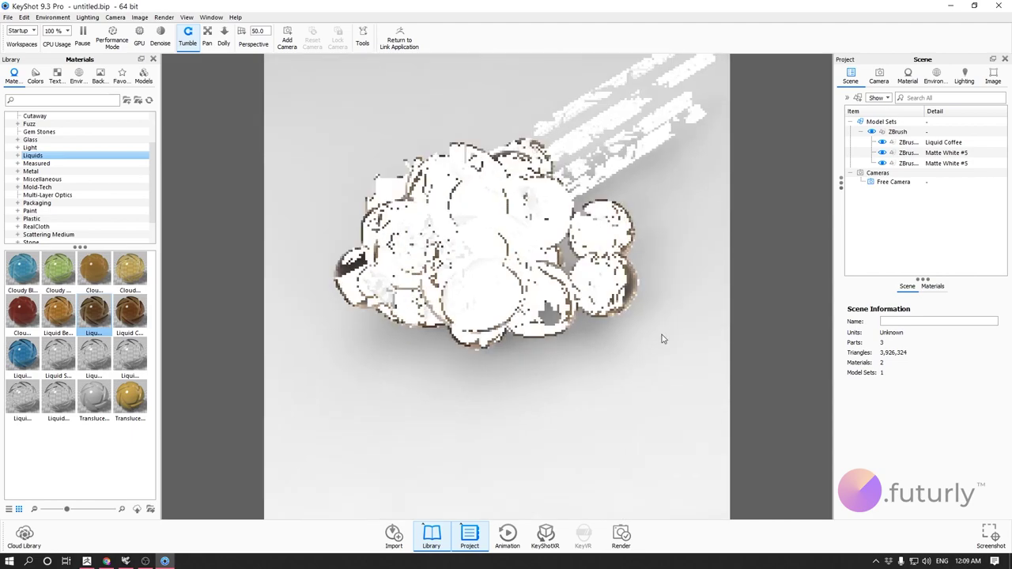
pyautogui.click(913, 133)
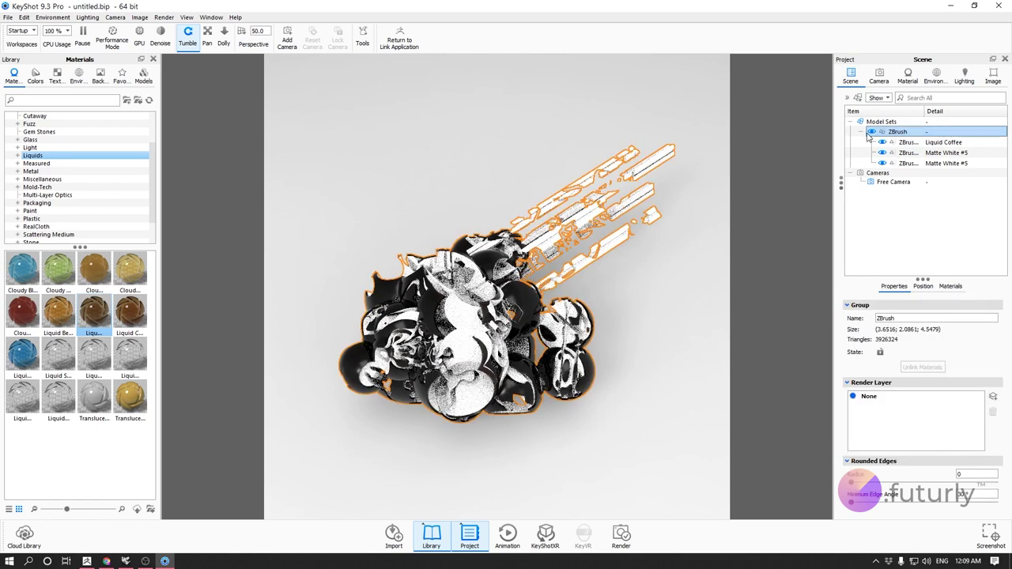
pyautogui.click(864, 132)
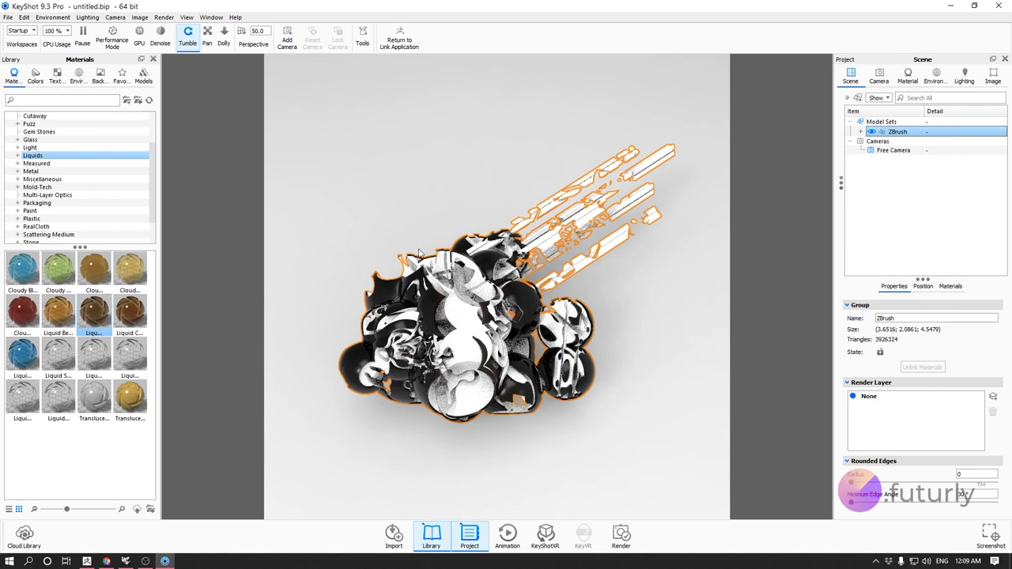
pyautogui.click(924, 287)
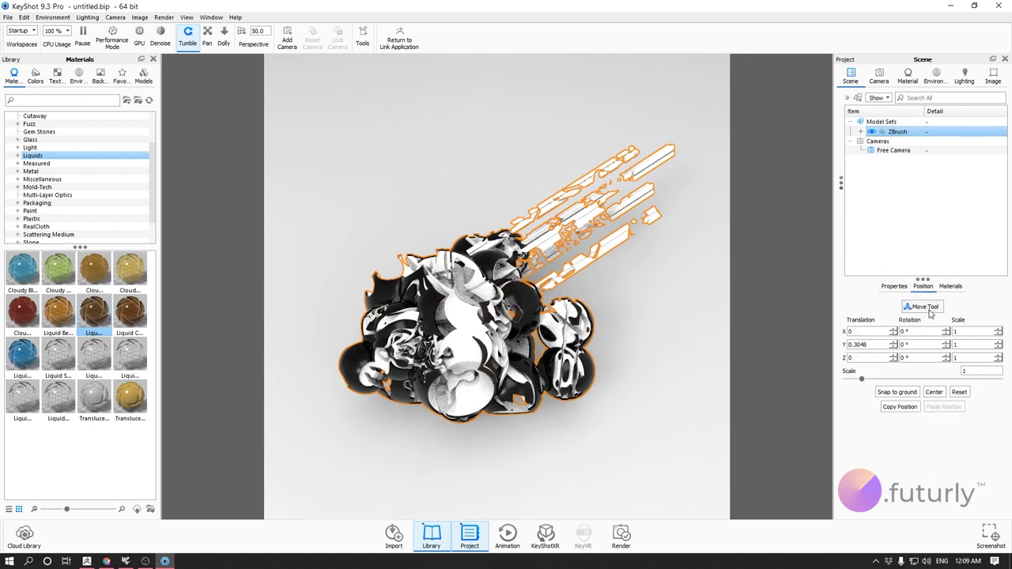
pyautogui.click(925, 307)
pyautogui.click(656, 296)
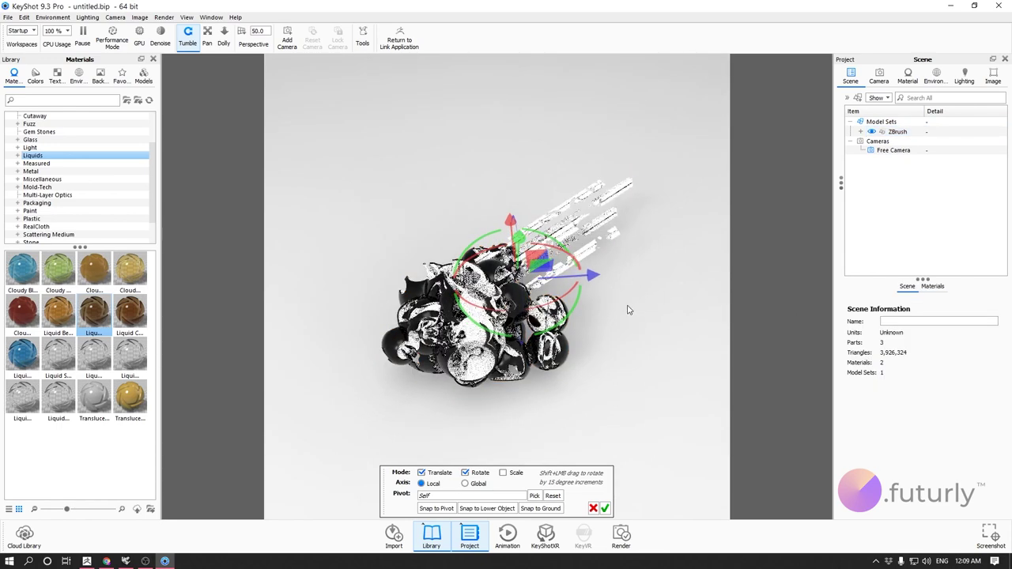
pyautogui.moveTo(567, 276); pyautogui.dragTo(618, 275)
# Step: Raise the ZBrush model above the ground and rotate it so the rods tilt upward
pyautogui.moveTo(657, 362); pyautogui.dragTo(333, 176)
pyautogui.moveTo(459, 368); pyautogui.dragTo(212, 309)
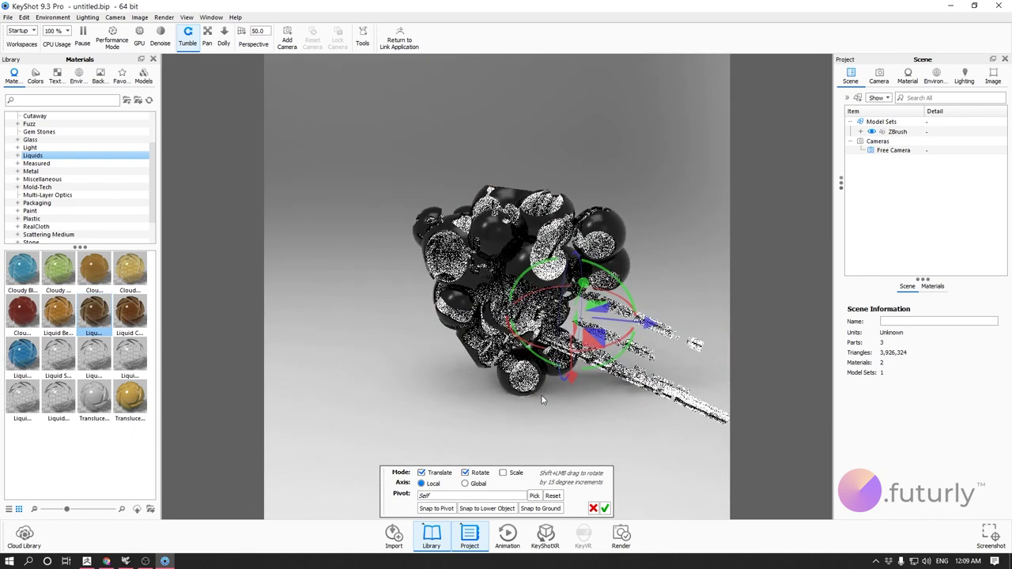
pyautogui.moveTo(572, 371); pyautogui.dragTo(572, 305)
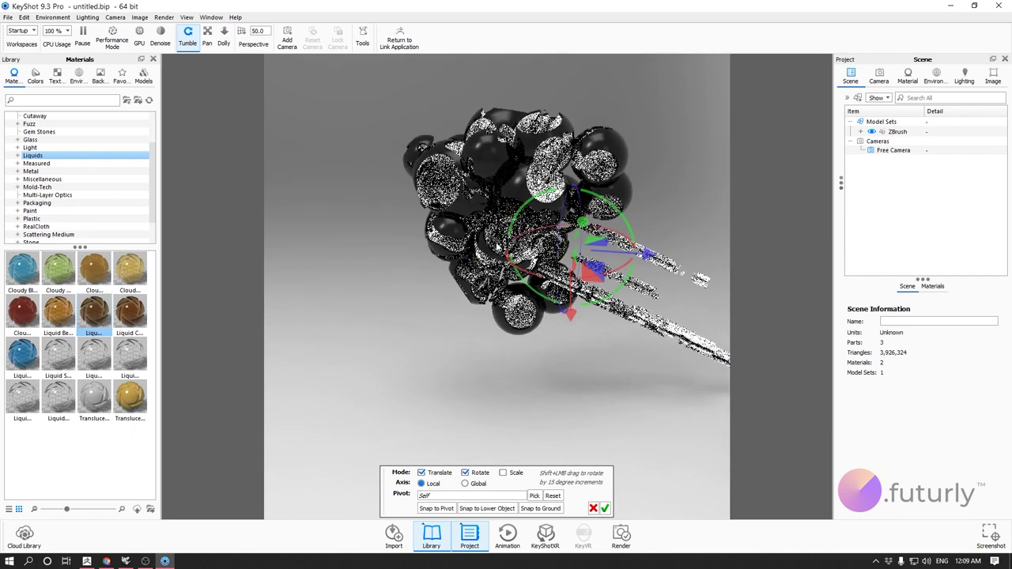
pyautogui.moveTo(647, 255); pyautogui.dragTo(518, 318)
pyautogui.moveTo(461, 223); pyautogui.dragTo(459, 269)
pyautogui.moveTo(409, 361); pyautogui.dragTo(497, 346)
pyautogui.moveTo(497, 349); pyautogui.dragTo(963, 341, button='middle')
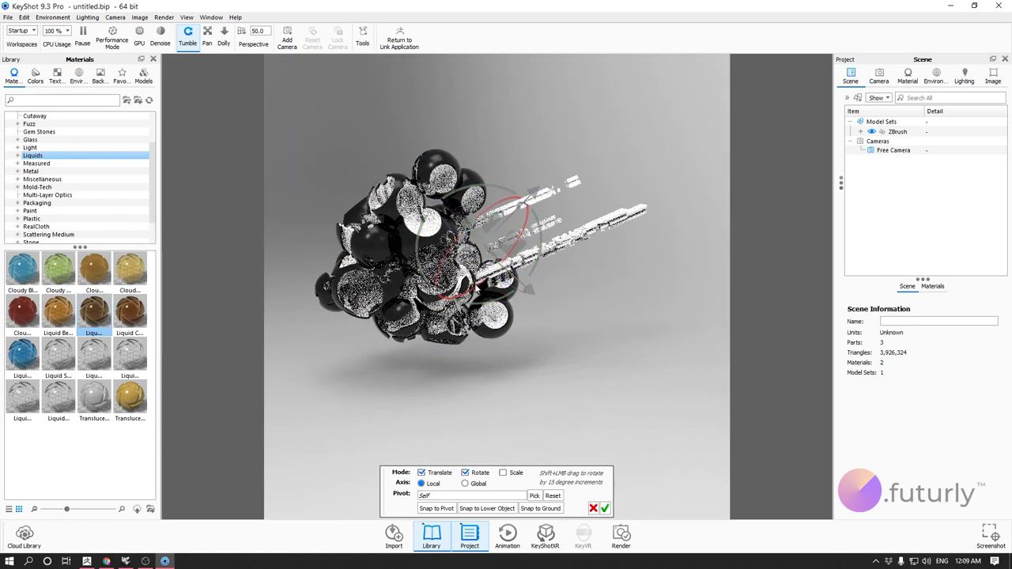
# Step: Enable scaling in the Move Tool and enlarge the ZBrush model to a scale of about 1.09
pyautogui.moveTo(522, 324); pyautogui.dragTo(678, 355, button='middle')
pyautogui.scroll(2, 576, 383)
pyautogui.moveTo(576, 384); pyautogui.dragTo(630, 357)
pyautogui.moveTo(630, 356); pyautogui.dragTo(938, 229, button='middle')
pyautogui.scroll(-1, 594, 325)
pyautogui.moveTo(594, 324); pyautogui.dragTo(669, 319)
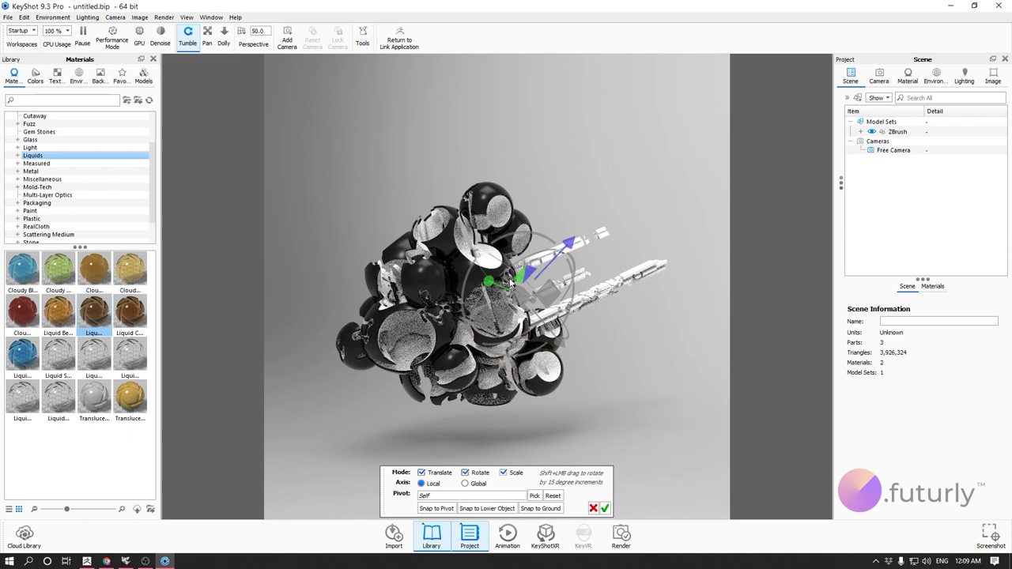
pyautogui.moveTo(521, 294); pyautogui.dragTo(493, 319)
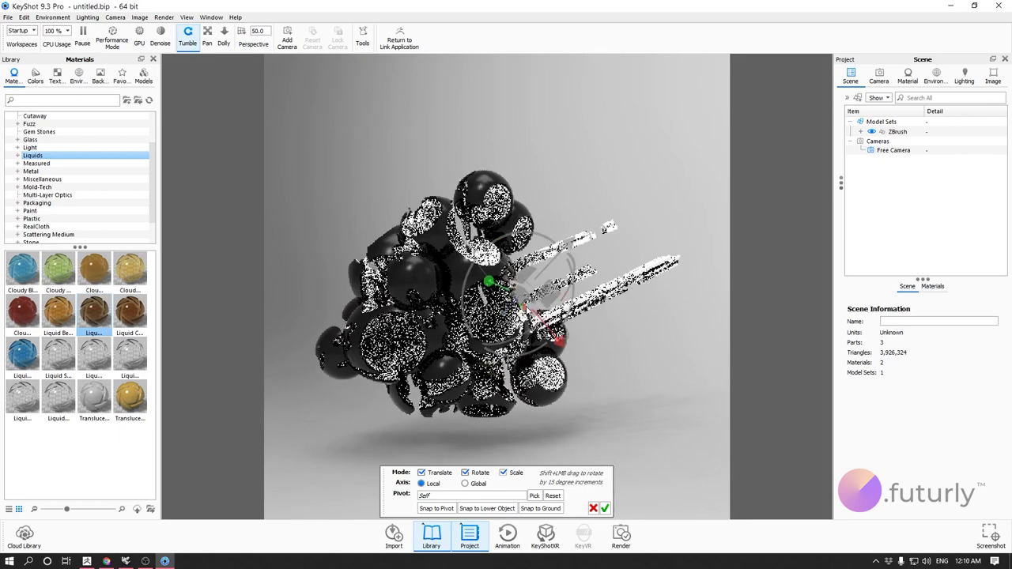
# Step: Compare the local and global axis orientations of the Move Tool, leave it on Global, and accept the transformation
pyautogui.click(477, 485)
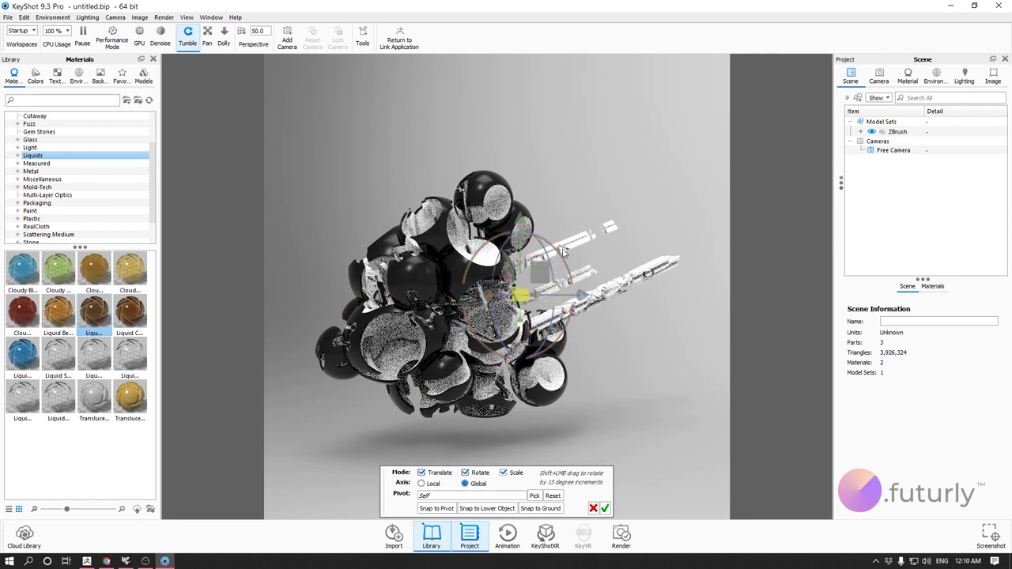
pyautogui.click(430, 484)
pyautogui.moveTo(637, 308); pyautogui.dragTo(228, 317)
pyautogui.scroll(-3, 228, 317)
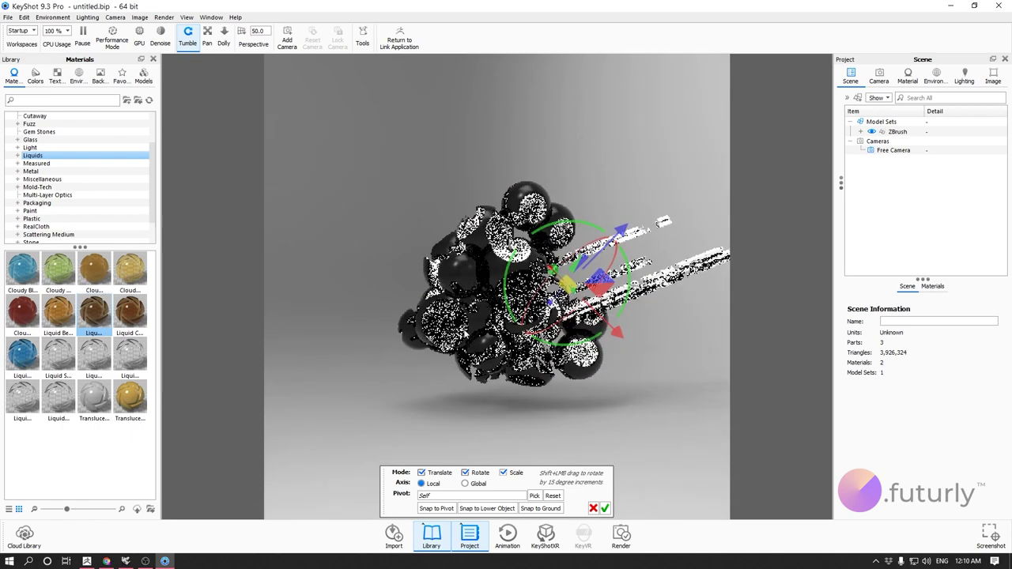
pyautogui.click(477, 484)
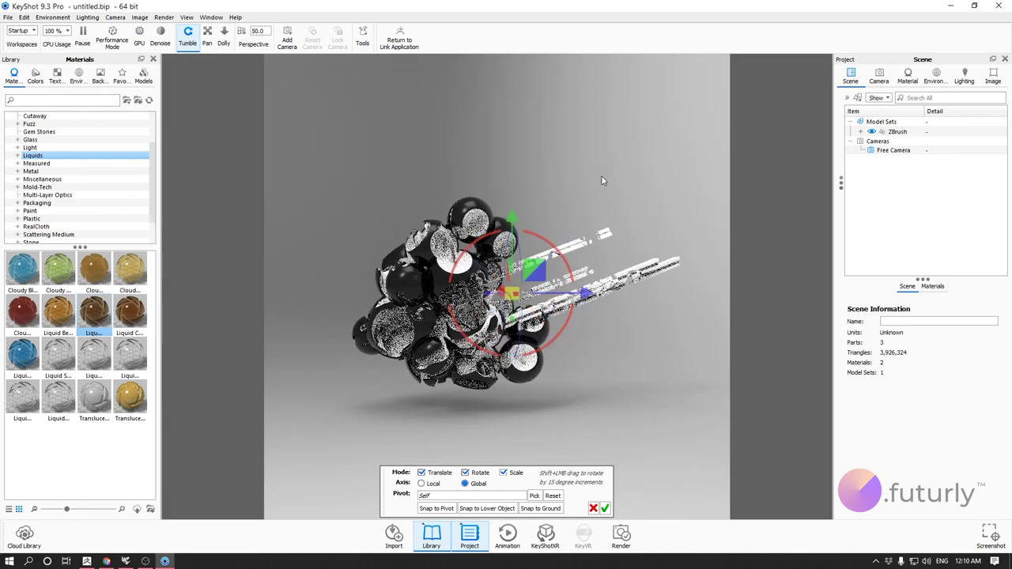
pyautogui.moveTo(602, 181); pyautogui.dragTo(599, 420)
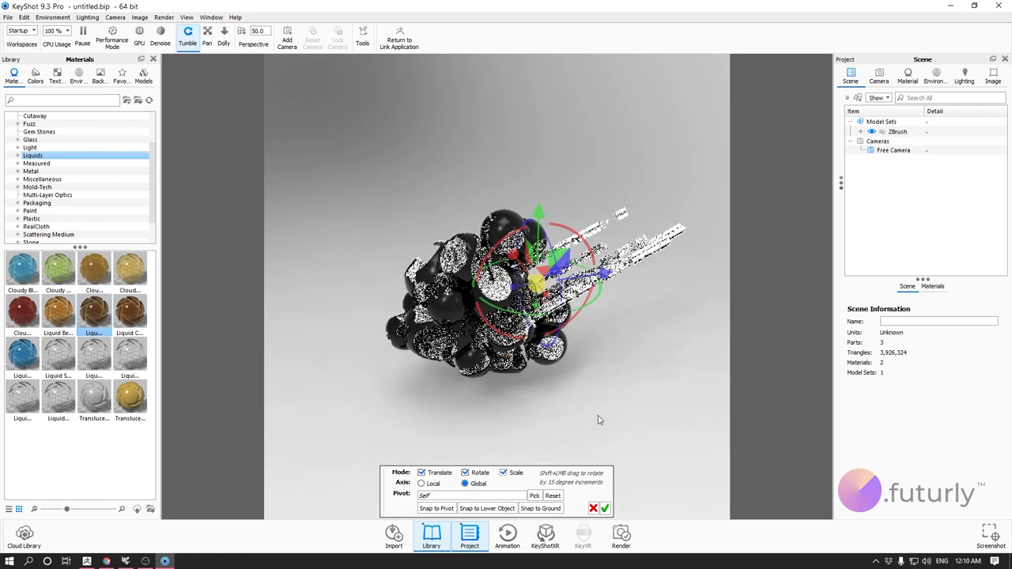
pyautogui.click(606, 509)
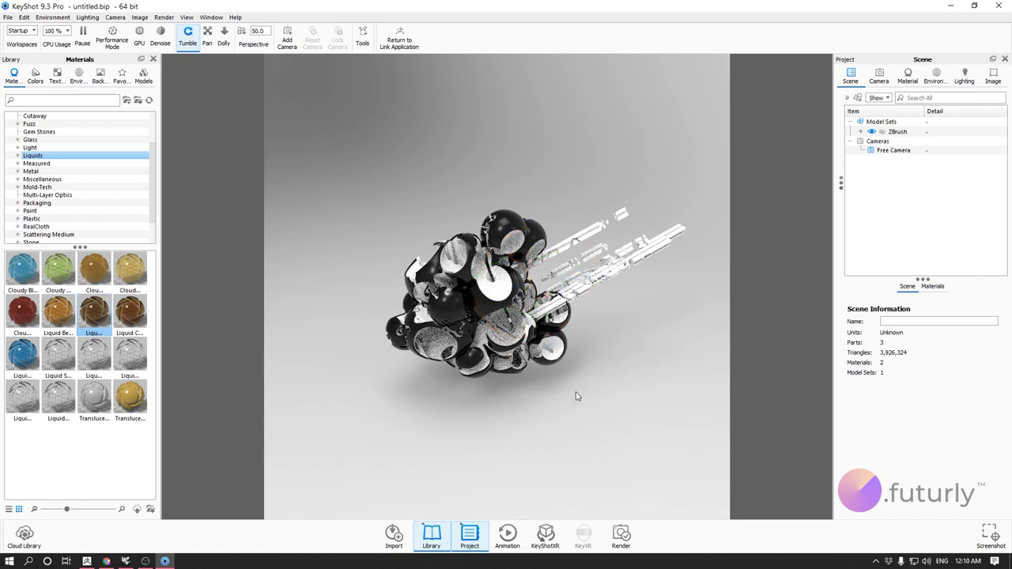
# Step: Set the ZBrush group as the camera target
pyautogui.click(912, 135)
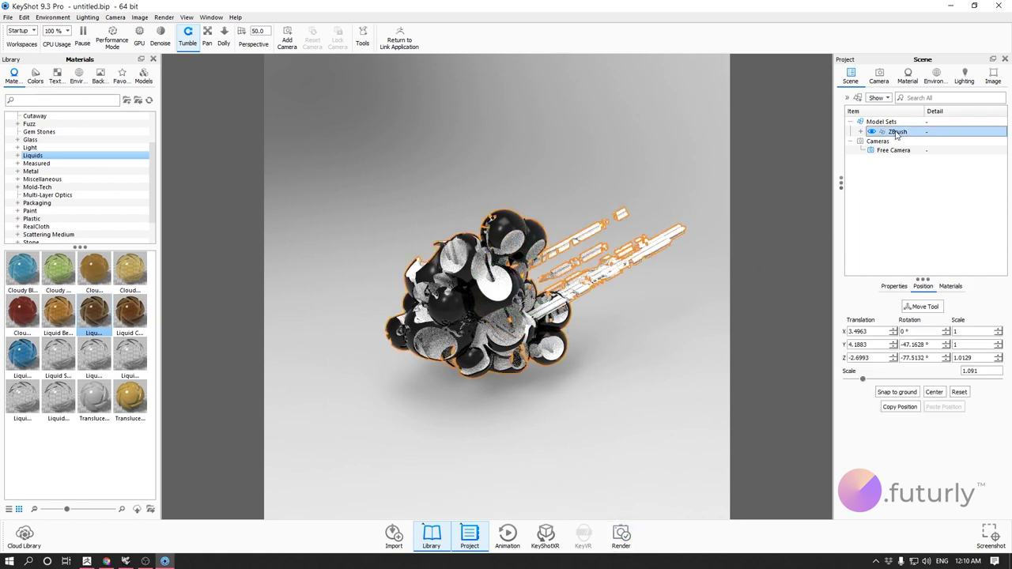
pyautogui.rightClick(897, 136)
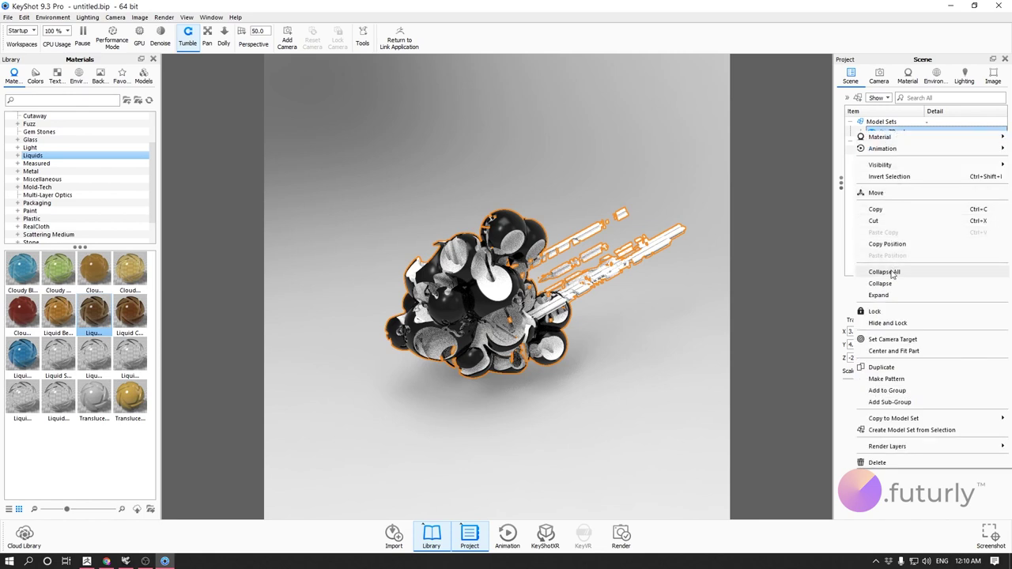
pyautogui.click(899, 340)
# Step: Move the camera away from the model, then recentre it by setting the camera target on the ZBrush group again
pyautogui.scroll(-3, 652, 345)
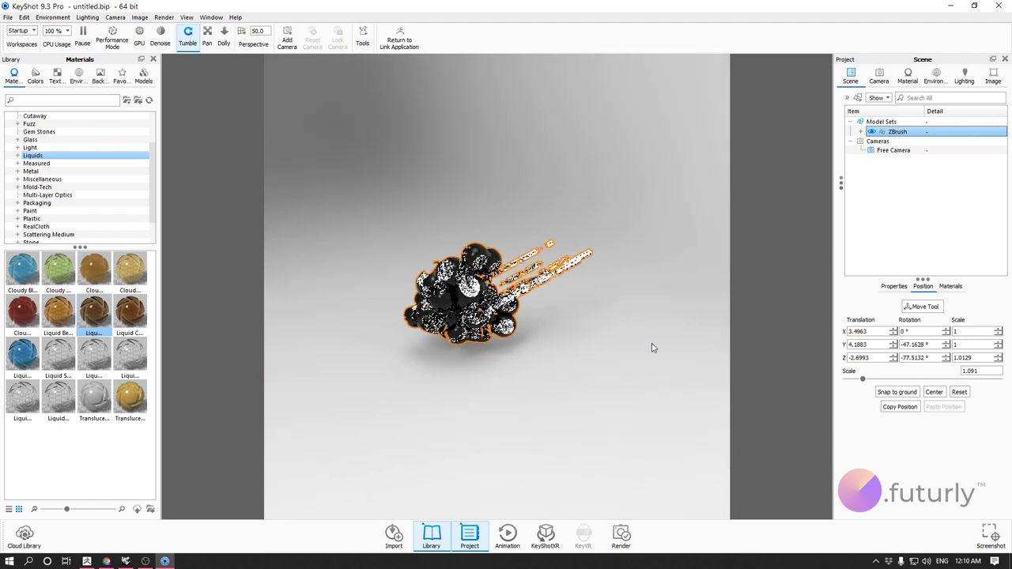
pyautogui.scroll(-3, 652, 348)
pyautogui.moveTo(710, 298); pyautogui.dragTo(491, 352, button='middle')
pyautogui.click(596, 316)
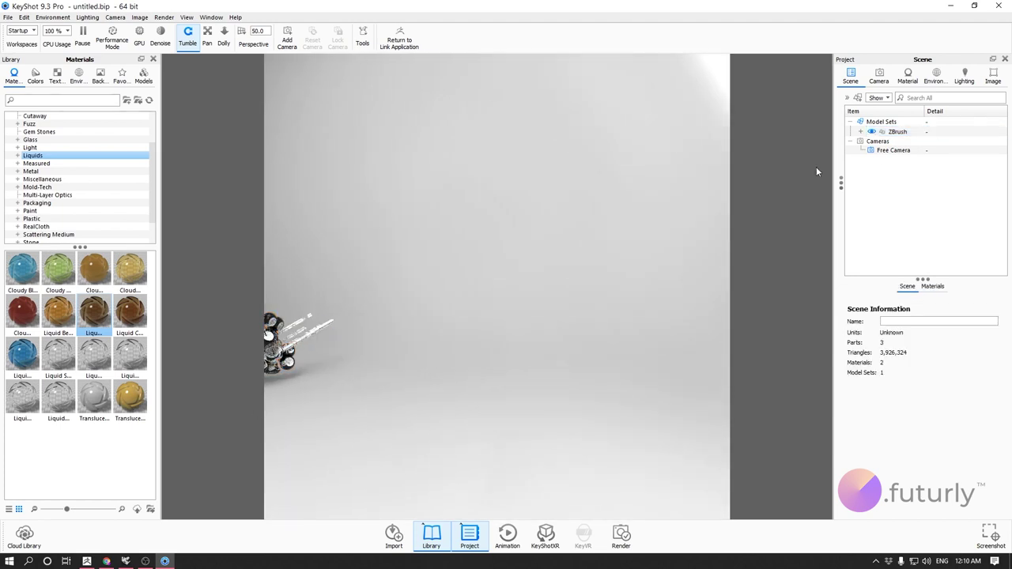
pyautogui.rightClick(858, 132)
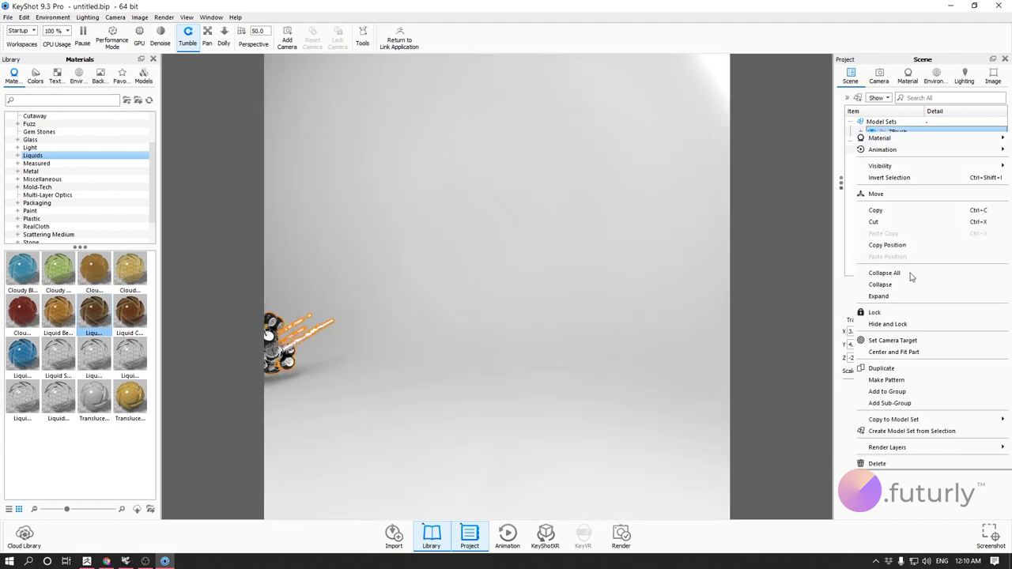
pyautogui.click(910, 342)
pyautogui.scroll(6, 475, 304)
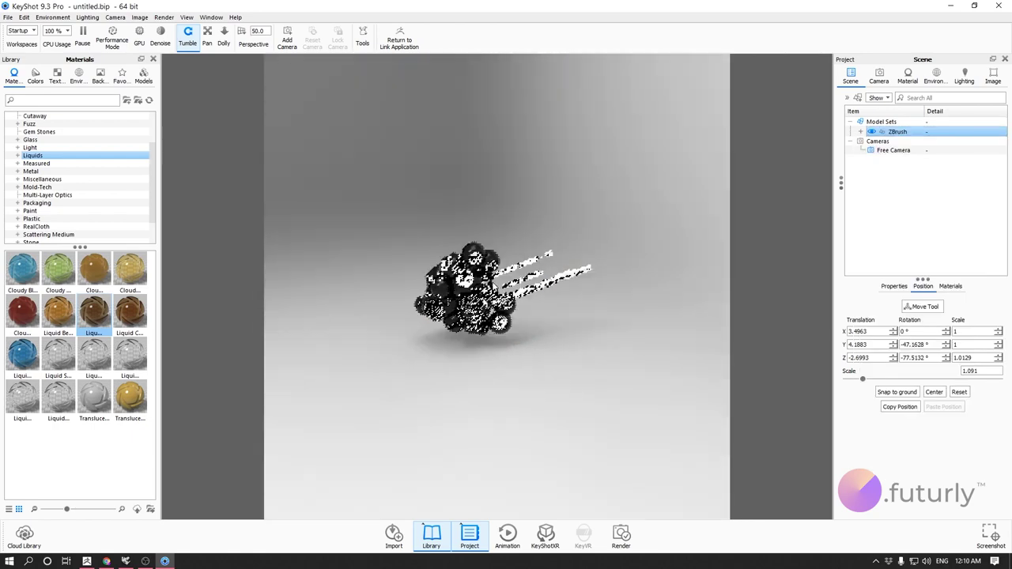
pyautogui.moveTo(513, 325)
pyautogui.mouseDown()
pyautogui.moveTo(680, 330)
pyautogui.moveTo(606, 333)
pyautogui.moveTo(557, 351)
pyautogui.mouseUp()
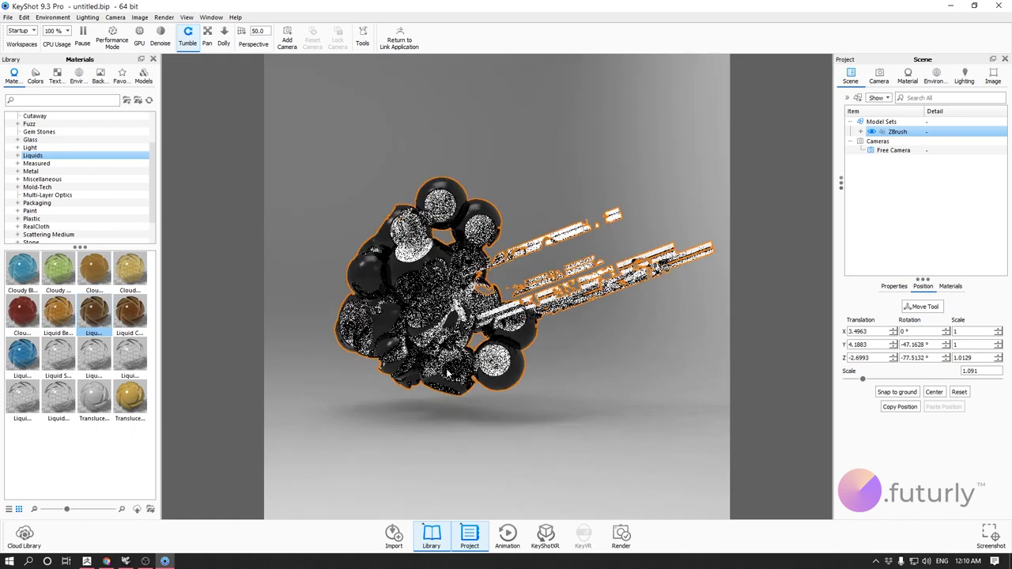
# Step: Duplicate the ZBrush group and move the copy along the X axis to a translation of about 1.58
pyautogui.moveTo(420, 385); pyautogui.dragTo(452, 358)
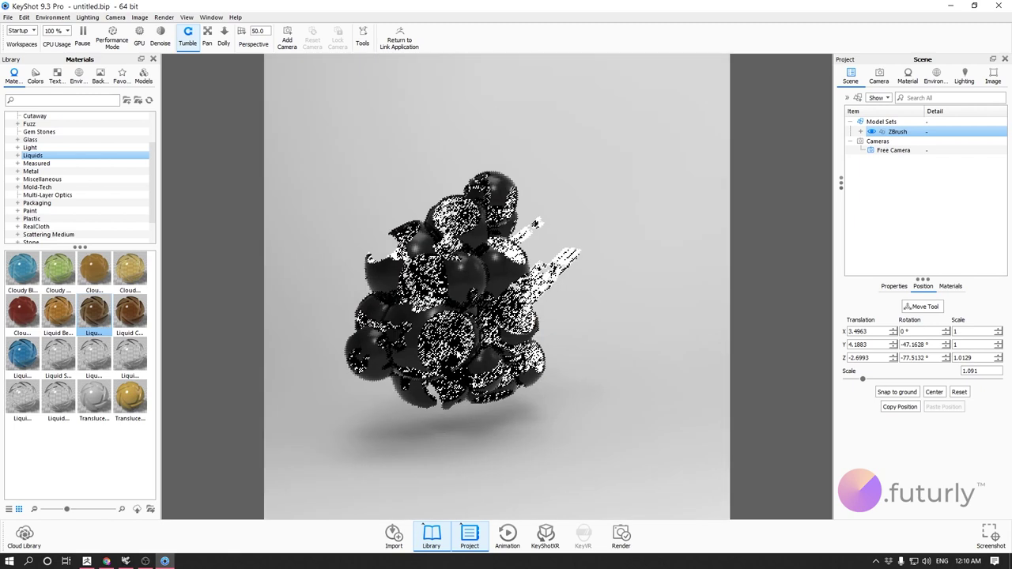
pyautogui.rightClick(896, 131)
pyautogui.click(882, 366)
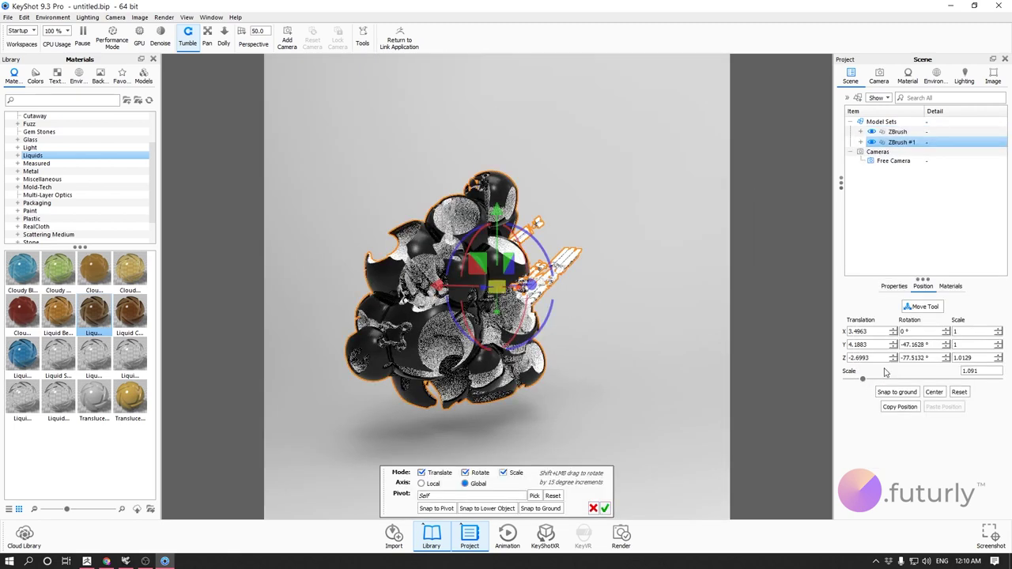
pyautogui.moveTo(511, 293); pyautogui.dragTo(574, 294)
# Step: Scale the copied ZBrush group to about 0.86 and offset it to about X 1.86, Y 3.71, Z -1.58
pyautogui.moveTo(594, 165); pyautogui.dragTo(520, 265)
pyautogui.scroll(5, 520, 264)
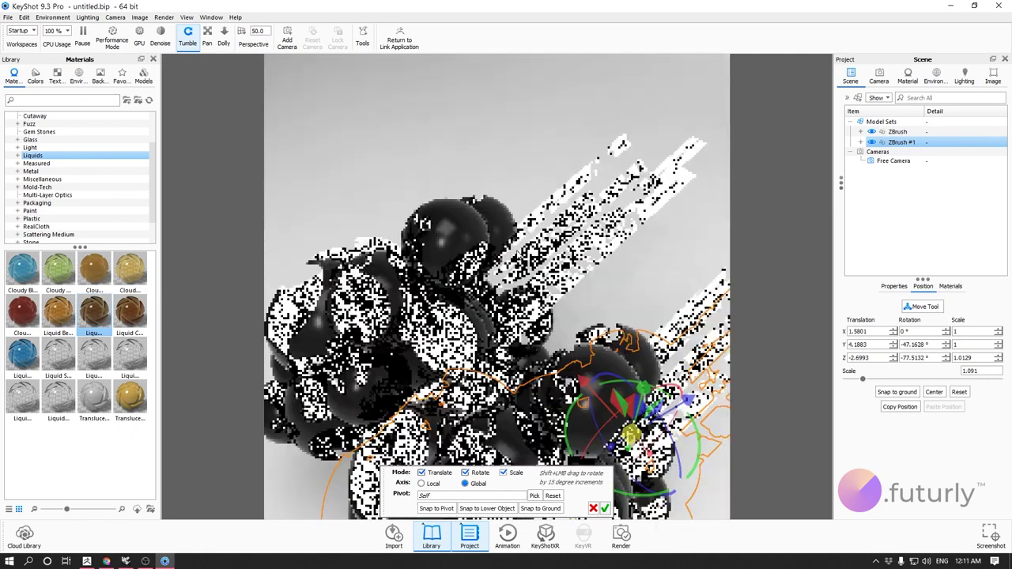
pyautogui.scroll(-6, 479, 163)
pyautogui.moveTo(479, 163); pyautogui.dragTo(671, 228)
pyautogui.moveTo(551, 225); pyautogui.dragTo(532, 235)
pyautogui.moveTo(647, 287); pyautogui.dragTo(443, 324)
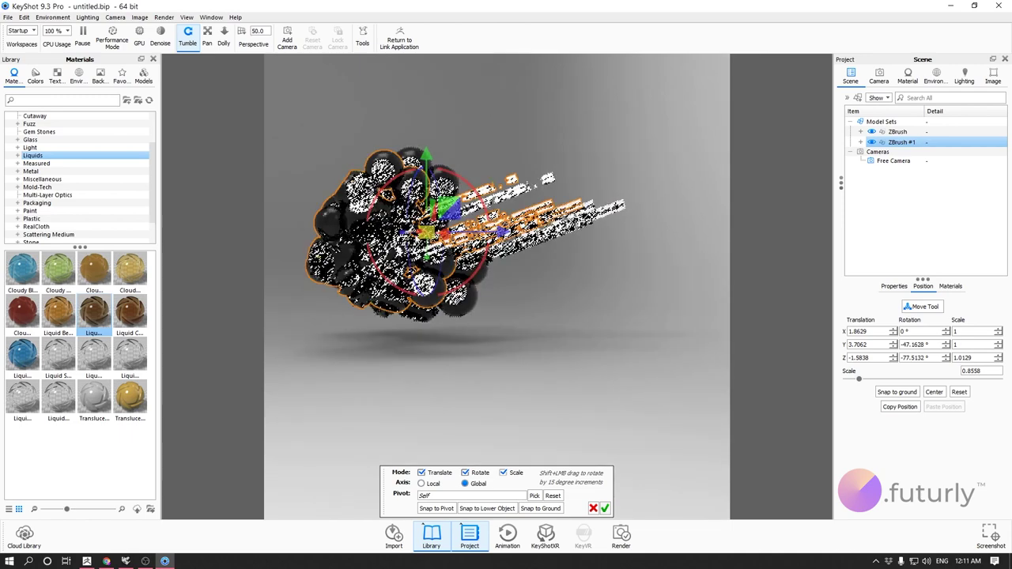
# Step: Raise the copied group above the original to a Y translation of about 4.65
pyautogui.moveTo(428, 156); pyautogui.dragTo(427, 94)
pyautogui.moveTo(487, 285); pyautogui.dragTo(332, 267)
pyautogui.scroll(-4, 465, 217)
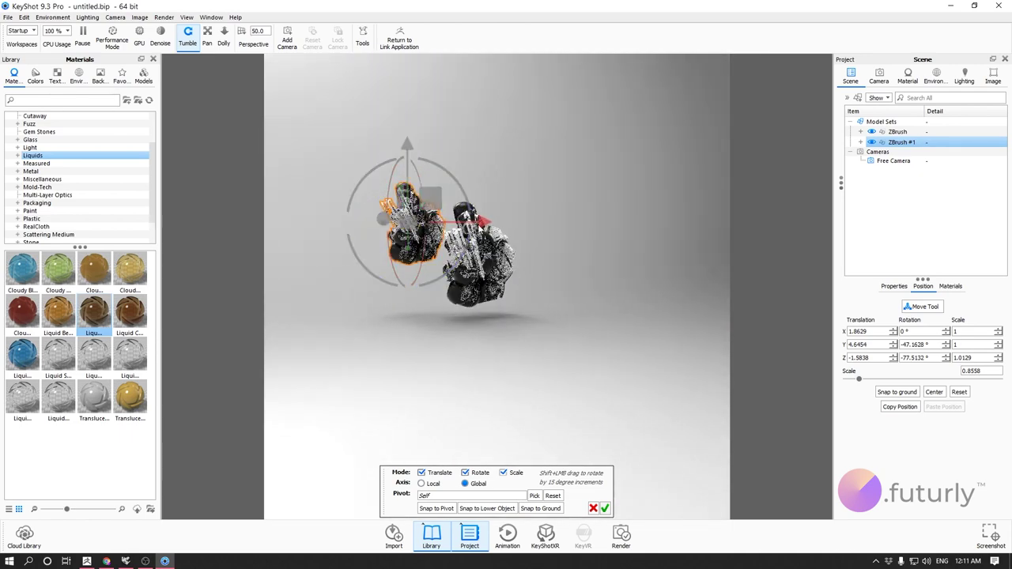
# Step: Shift the copied group along the global X axis relative to the original and accept the transformation
pyautogui.moveTo(470, 230); pyautogui.dragTo(528, 240)
pyautogui.moveTo(503, 306); pyautogui.dragTo(535, 279)
pyautogui.scroll(5, 535, 278)
pyautogui.moveTo(531, 316); pyautogui.dragTo(562, 343)
pyautogui.click(645, 380)
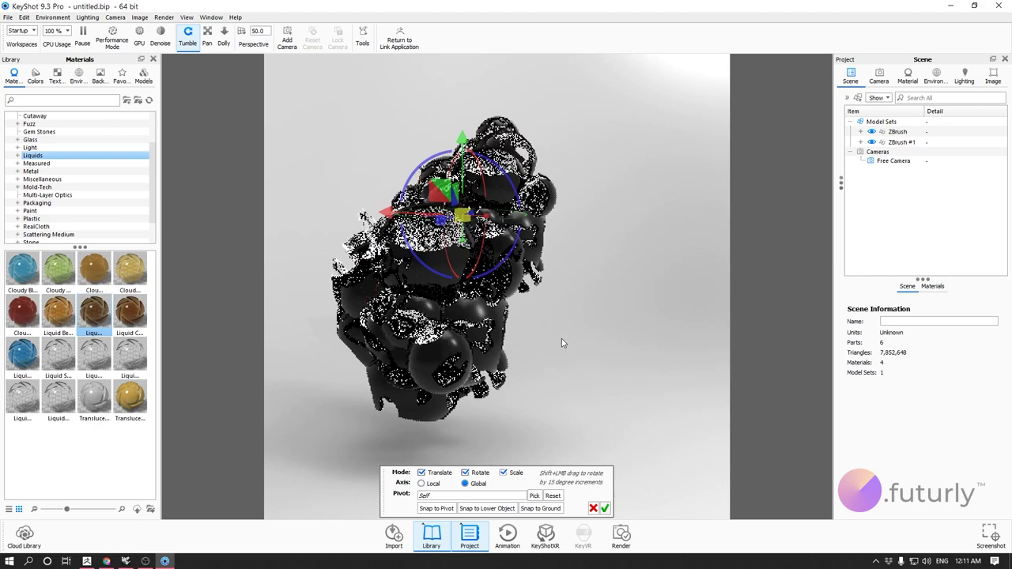
pyautogui.moveTo(386, 219); pyautogui.dragTo(414, 222)
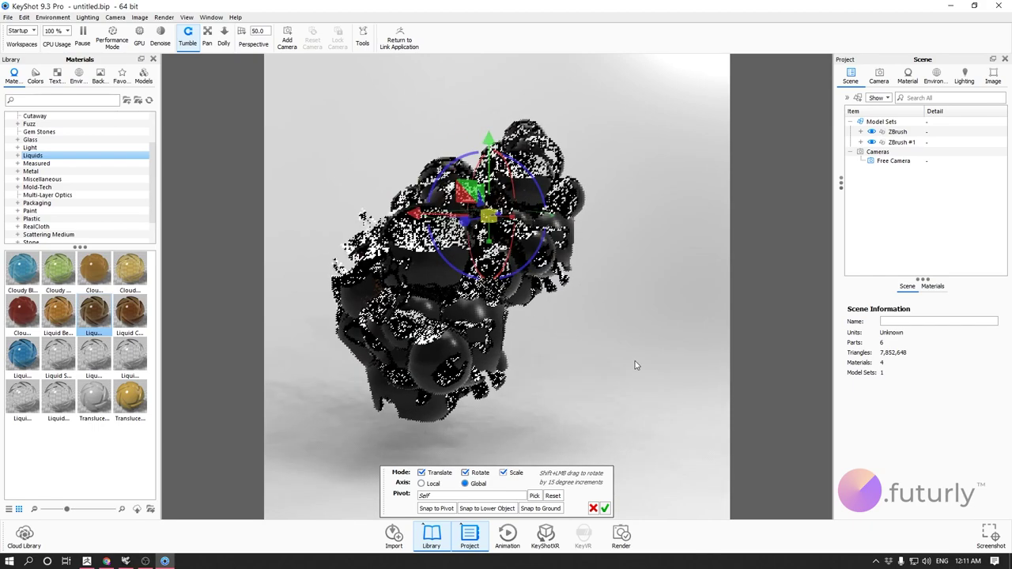
pyautogui.click(605, 509)
pyautogui.moveTo(614, 412); pyautogui.dragTo(710, 420)
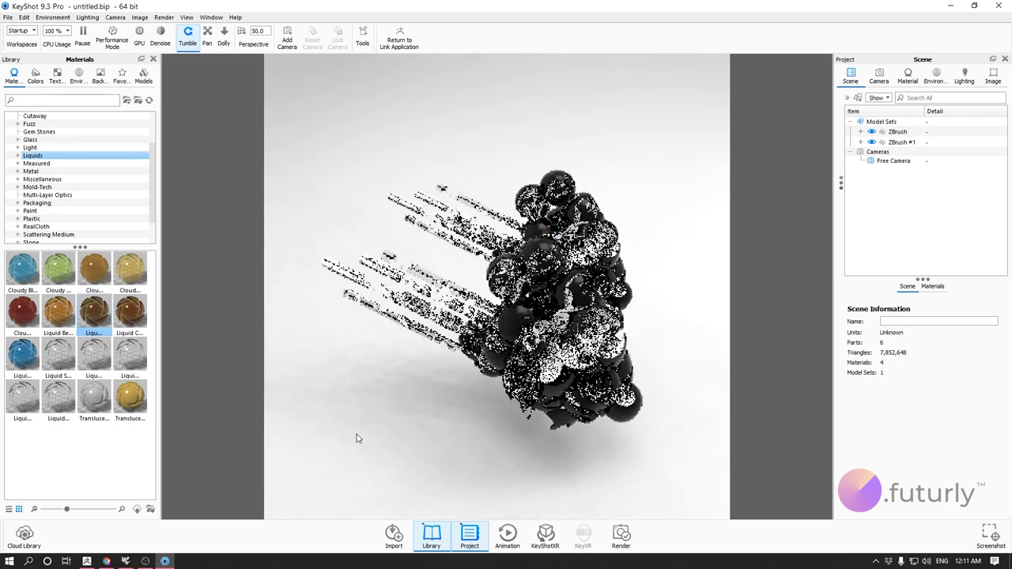
# Step: Switch to ZBrush and select the Inflat brush for the sphere cluster
pyautogui.click(87, 561)
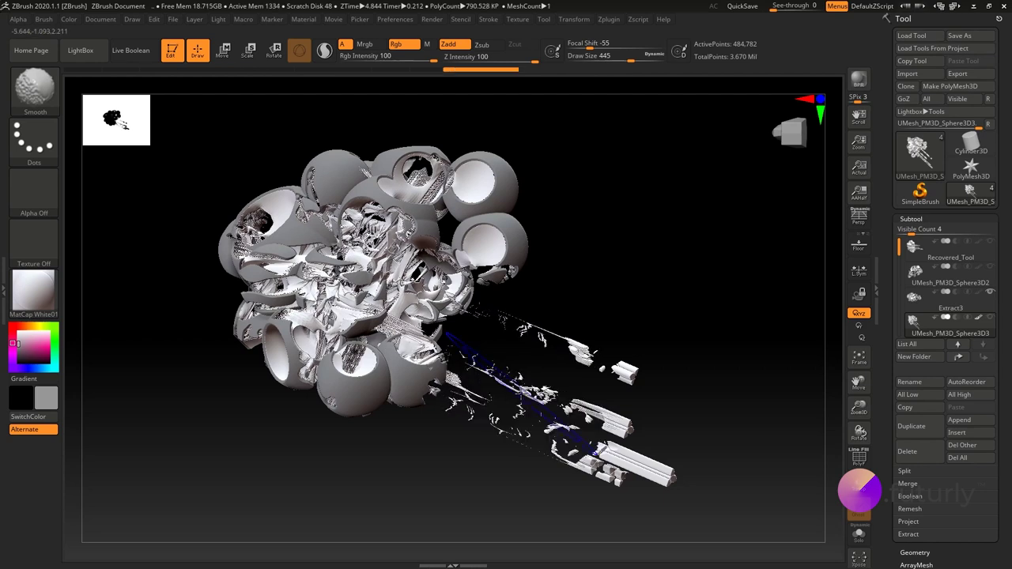
pyautogui.moveTo(479, 338)
pyautogui.mouseDown()
pyautogui.moveTo(480, 369)
pyautogui.moveTo(622, 395)
pyautogui.moveTo(621, 372)
pyautogui.moveTo(637, 437)
pyautogui.mouseUp()
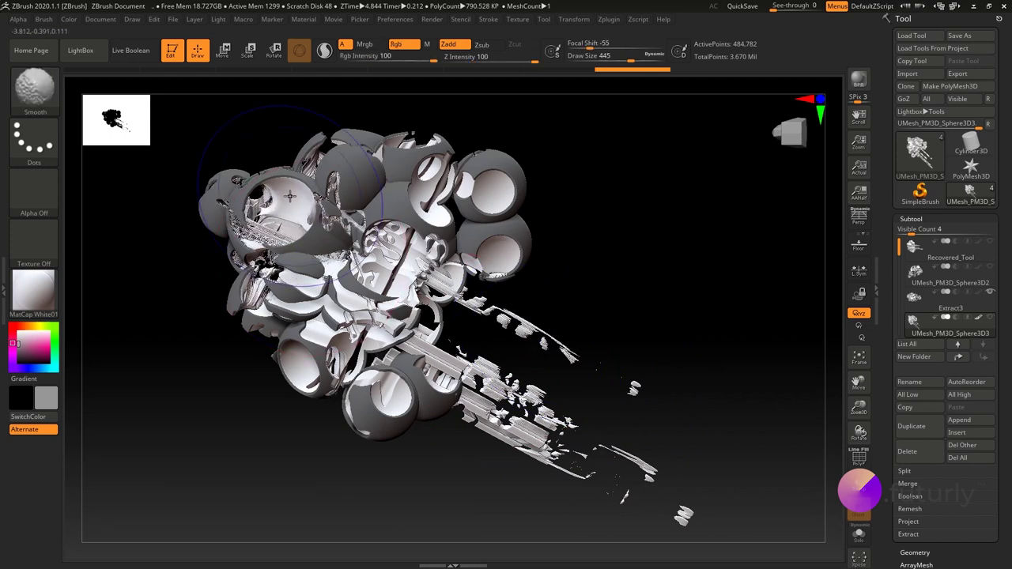
pyautogui.press('b')
pyautogui.press('i')
pyautogui.press('n')
# Step: Distort several areas of the sphere cluster with Inflat brush strokes at Z Intensity 10 and Draw Size 445
pyautogui.moveTo(467, 188)
pyautogui.mouseDown()
pyautogui.moveTo(486, 181)
pyautogui.moveTo(498, 189)
pyautogui.mouseUp()
pyautogui.moveTo(303, 342)
pyautogui.mouseDown()
pyautogui.moveTo(237, 388)
pyautogui.moveTo(265, 292)
pyautogui.mouseUp()
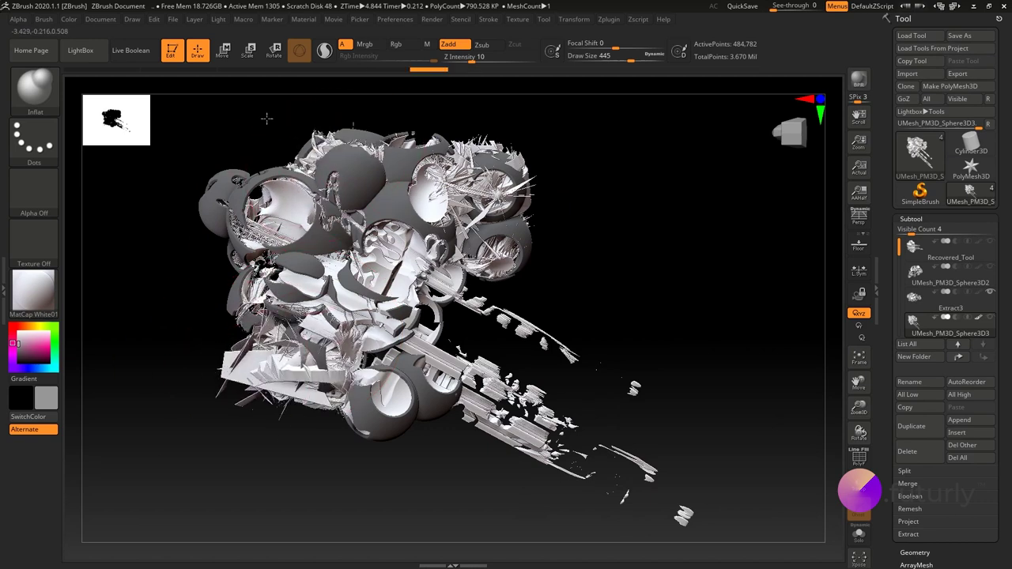
pyautogui.moveTo(324, 164)
pyautogui.mouseDown()
pyautogui.moveTo(321, 151)
pyautogui.moveTo(341, 149)
pyautogui.moveTo(336, 158)
pyautogui.mouseUp()
pyautogui.moveTo(443, 474); pyautogui.dragTo(436, 302)
pyautogui.moveTo(565, 262); pyautogui.dragTo(603, 250)
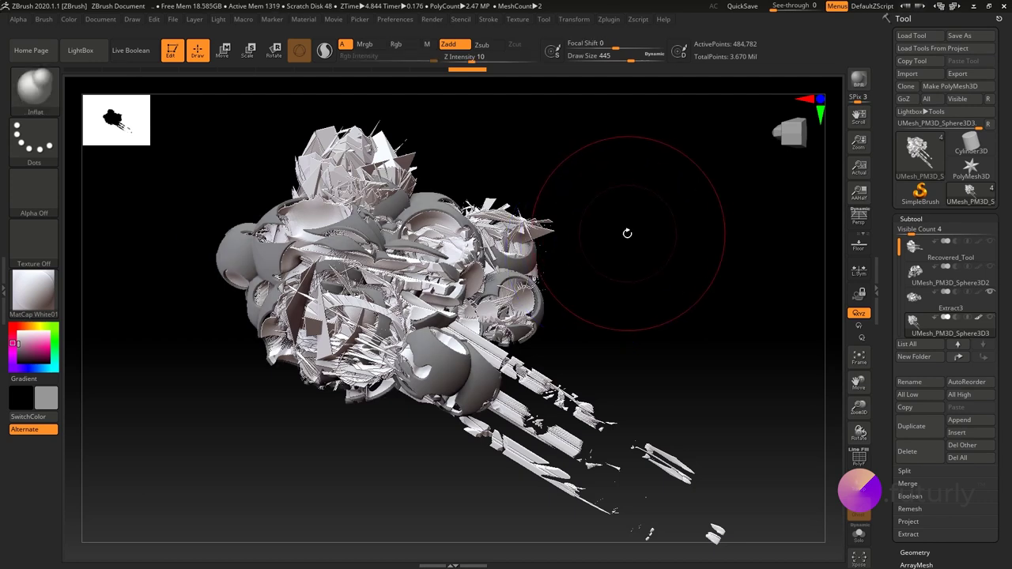
# Step: Switch to KeyShot and examine the sculpting changes on both ZBrush groups from several angles
pyautogui.hotkey('alt', 'Tab')
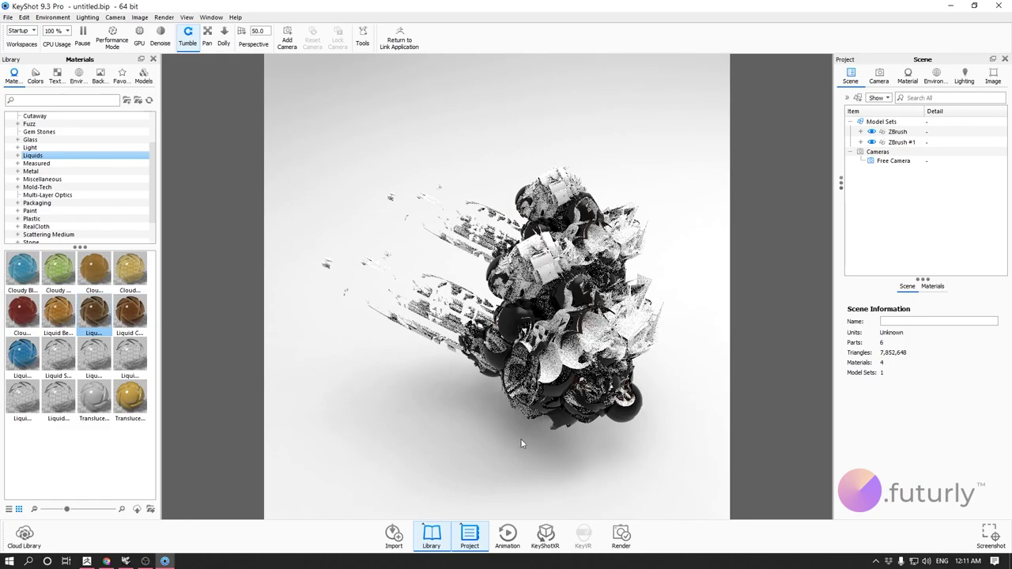
pyautogui.moveTo(521, 444); pyautogui.dragTo(634, 265)
pyautogui.moveTo(367, 414); pyautogui.dragTo(582, 415)
pyautogui.moveTo(656, 247); pyautogui.dragTo(606, 400)
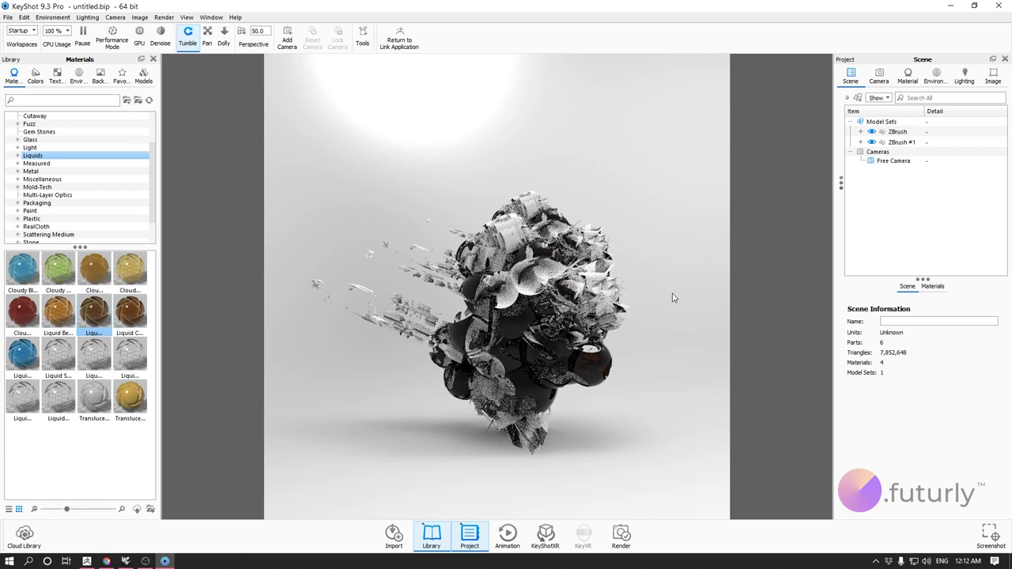
pyautogui.moveTo(522, 379); pyautogui.dragTo(670, 452)
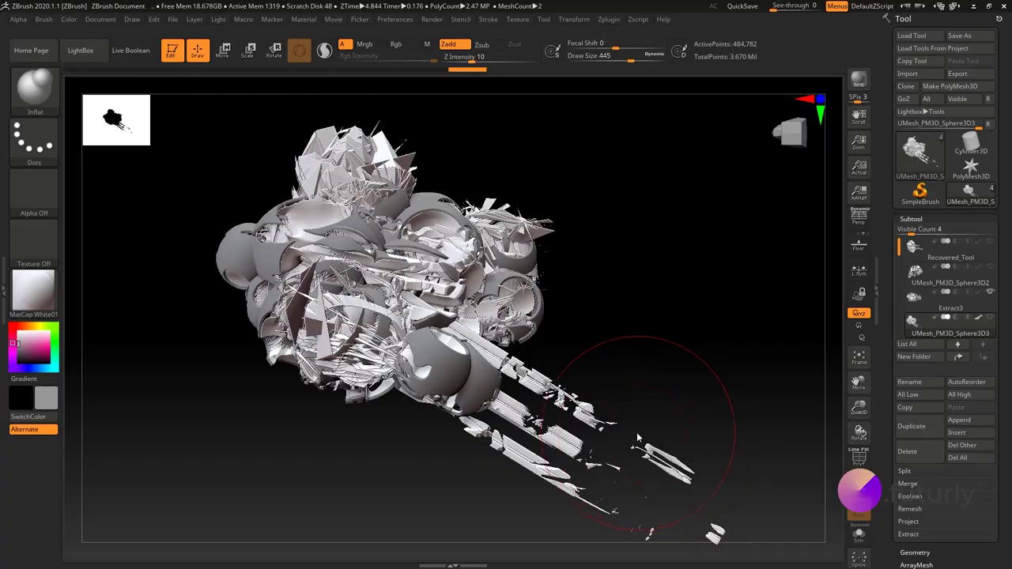
# Step: Undo the Inflat strokes in ZBrush, and switch back to KeyShot to check both linked copies
pyautogui.press('ctrl')
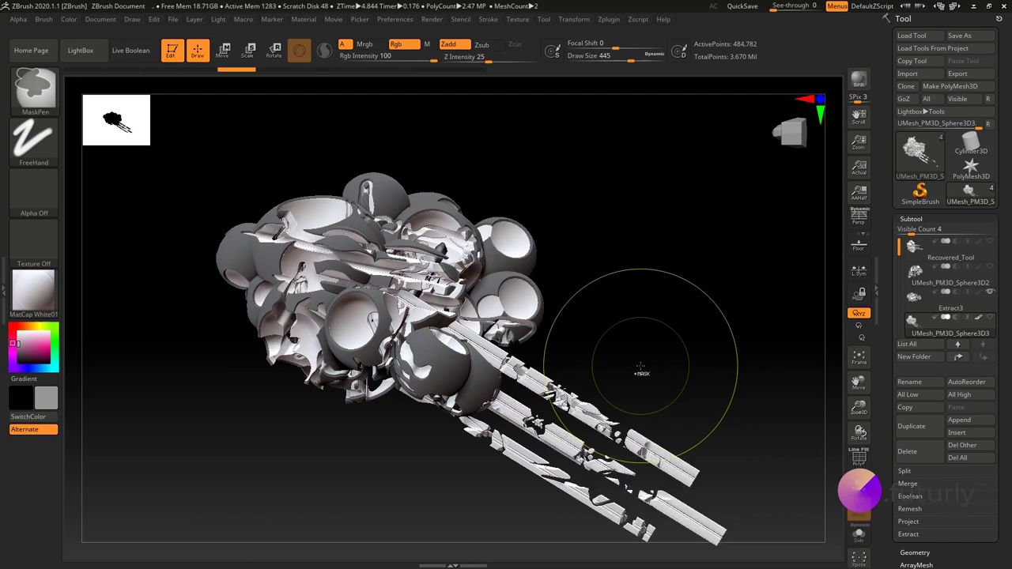
pyautogui.hotkey('alt', 'Tab')
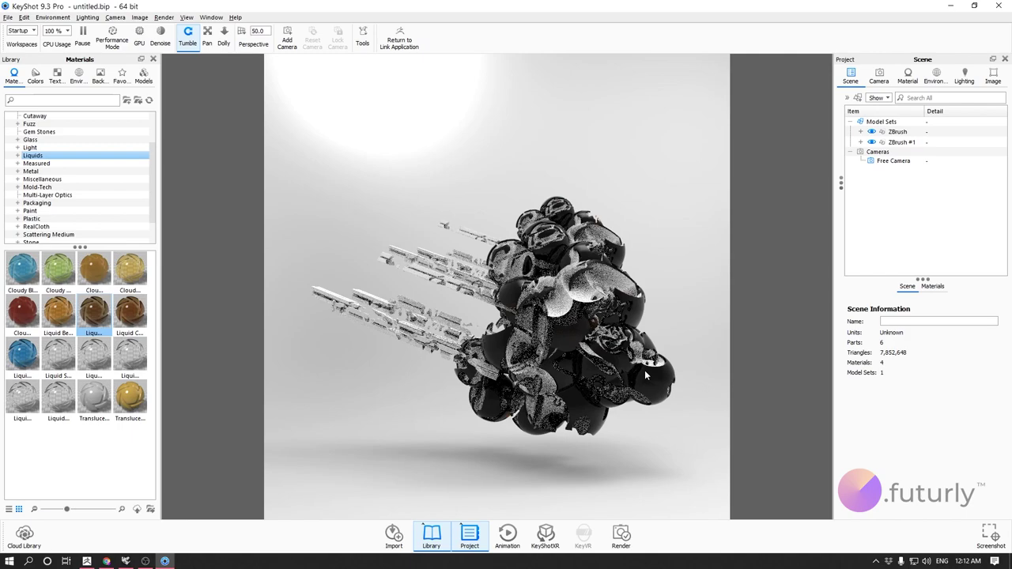
pyautogui.moveTo(645, 350); pyautogui.dragTo(281, 325)
pyautogui.moveTo(545, 352); pyautogui.dragTo(539, 389)
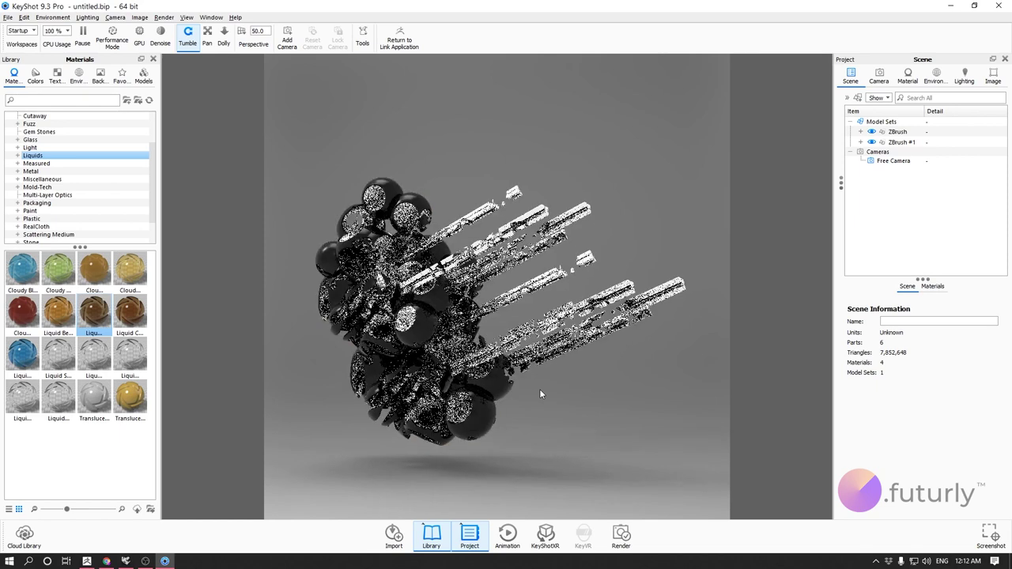